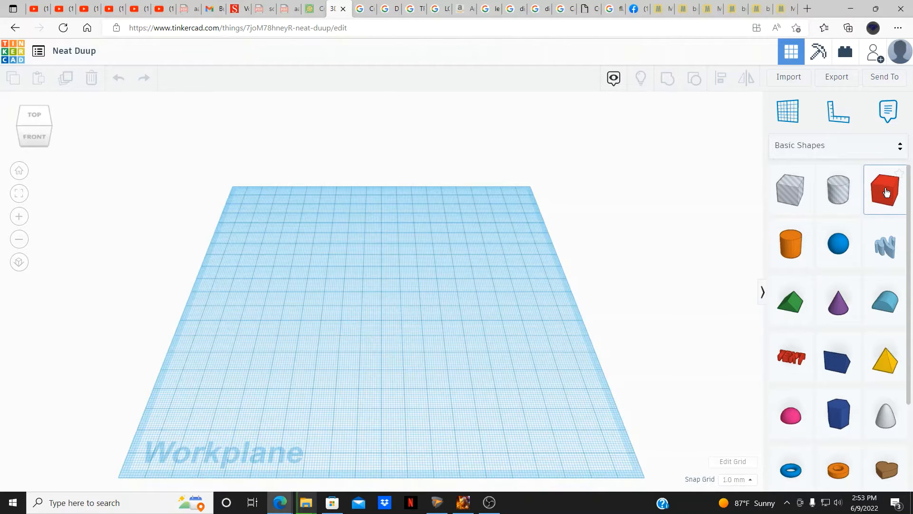
Step: Place a solid red box near the middle of the workplane
left_click_drag(886, 193, 36, 115)
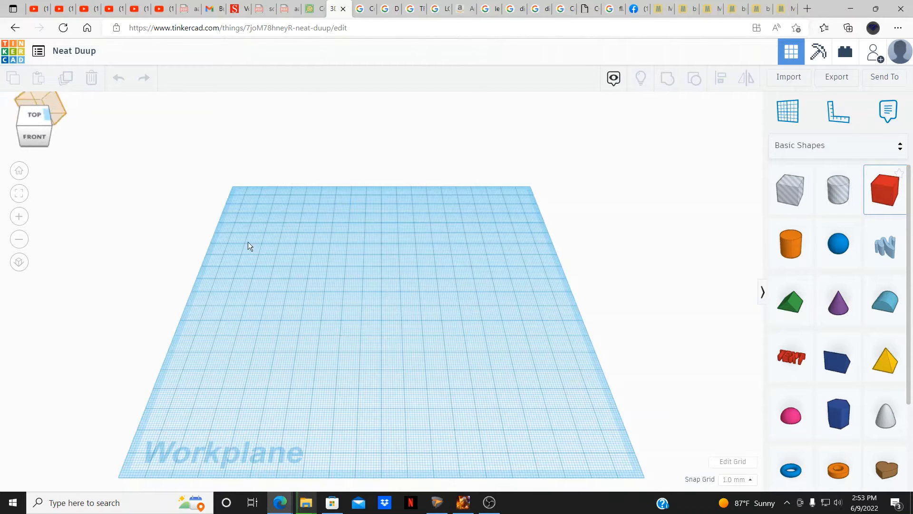
left_click_drag(247, 241, 373, 293)
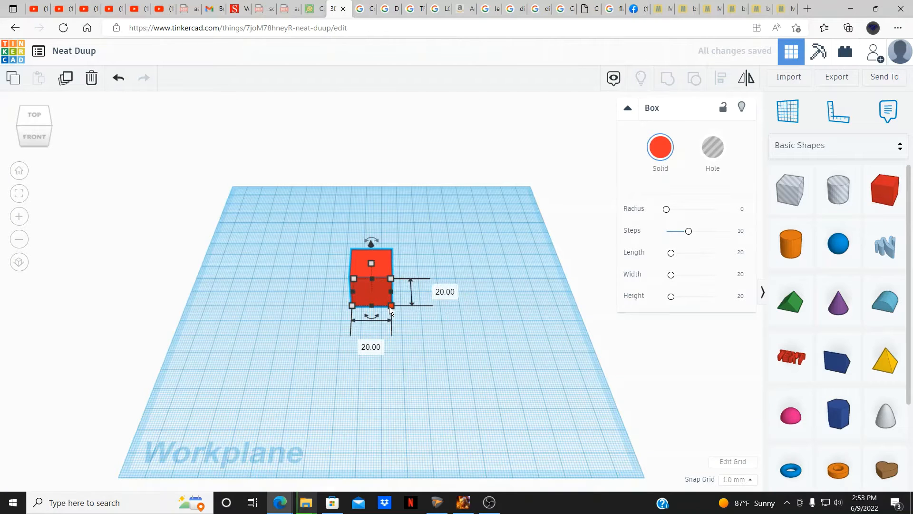
Step: Set the box's side along its front edge to 75 mm
left_click(372, 347)
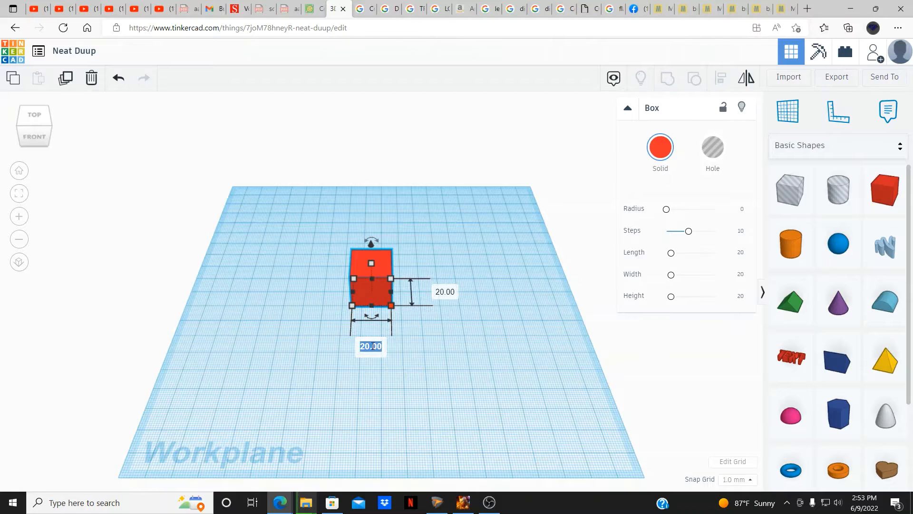
type("75")
key("Return")
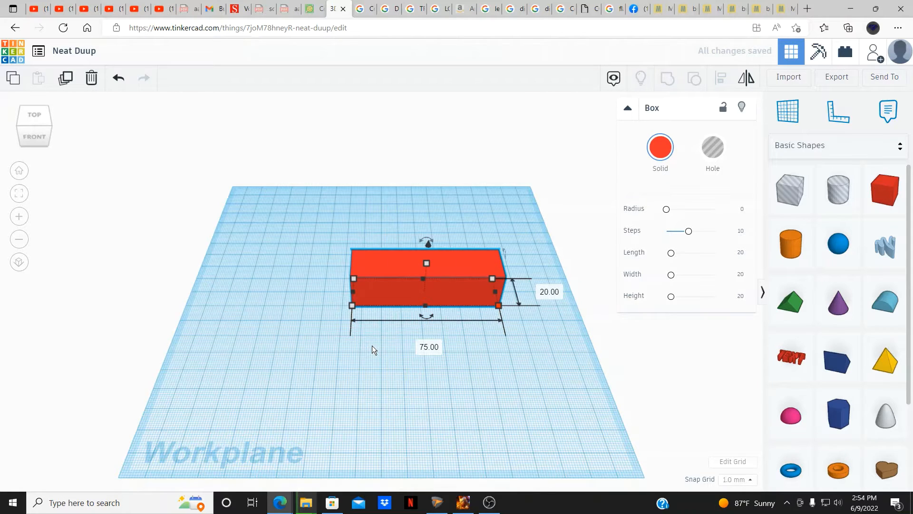
Step: Lengthen the box to 135 mm along its front edge and move it about 48 mm left and 2 mm back
left_click(422, 345)
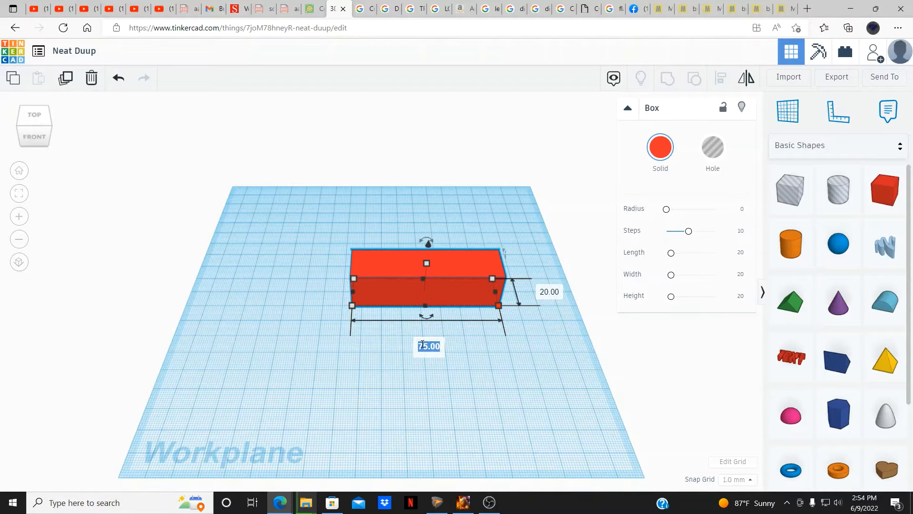
type("135")
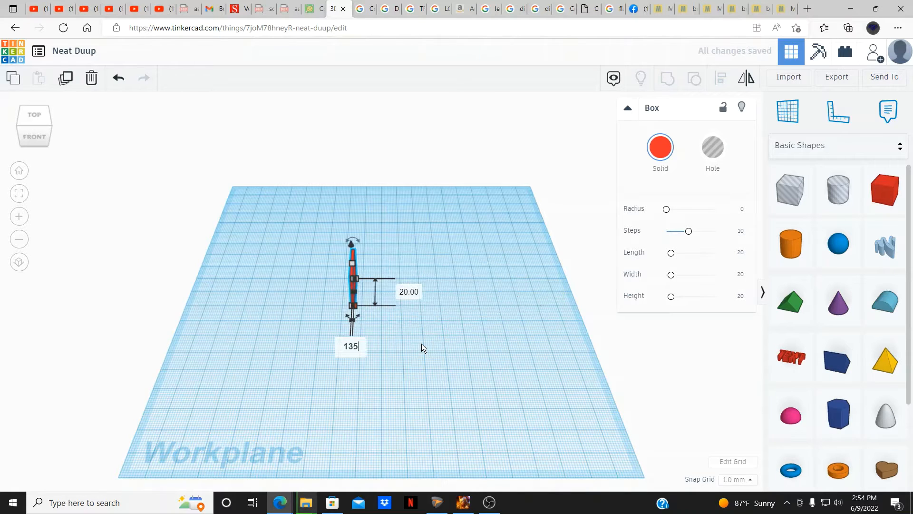
key("Return")
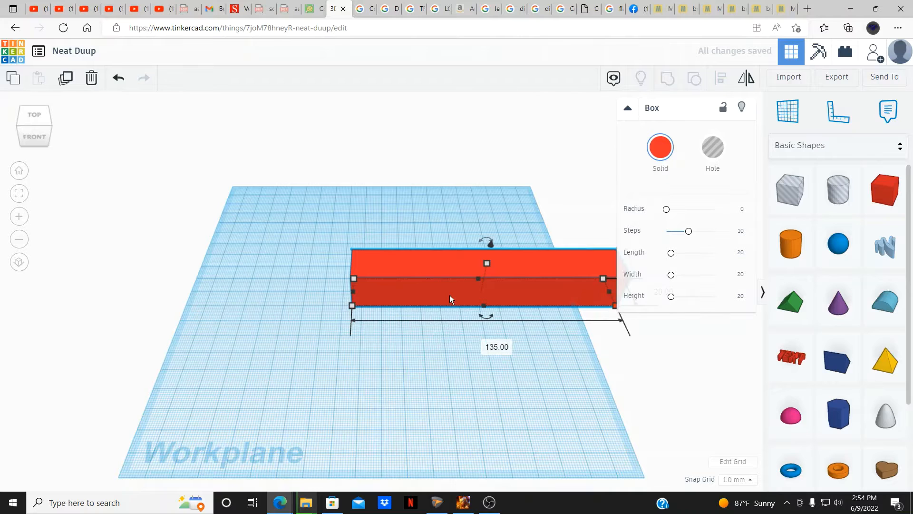
left_click_drag(450, 296, 353, 293)
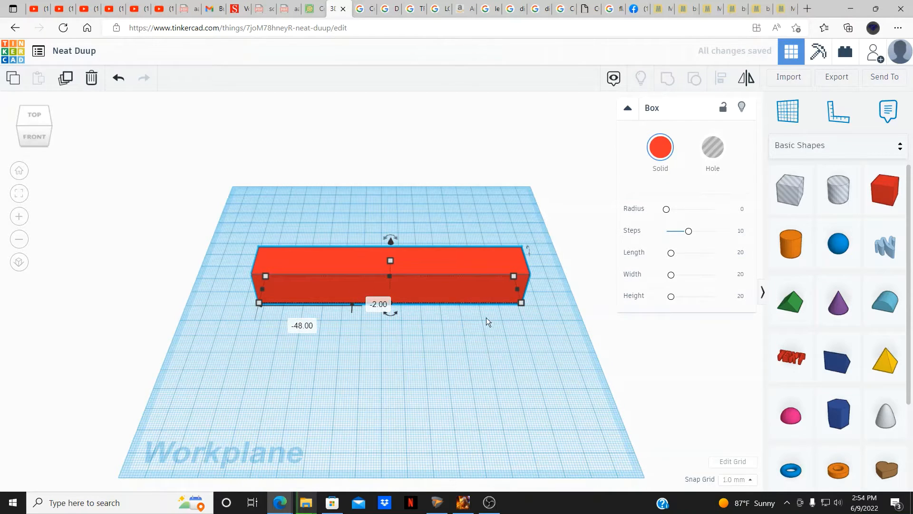
Step: Set the long box's height to 5 mm
mouse_move(393, 257)
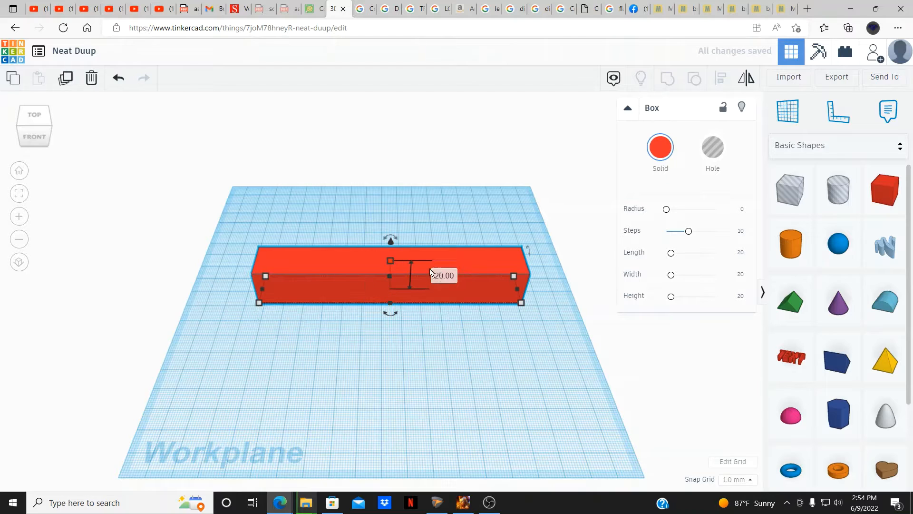
left_click(447, 273)
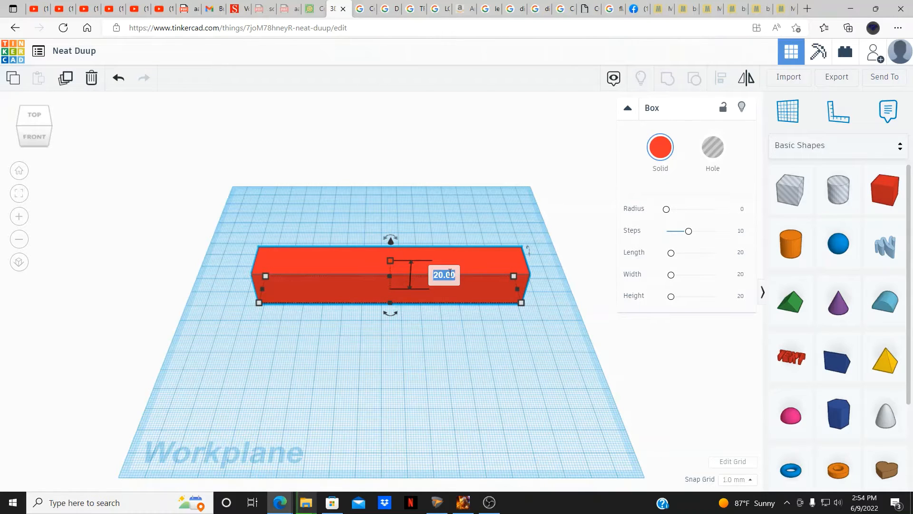
type("5")
key("Return")
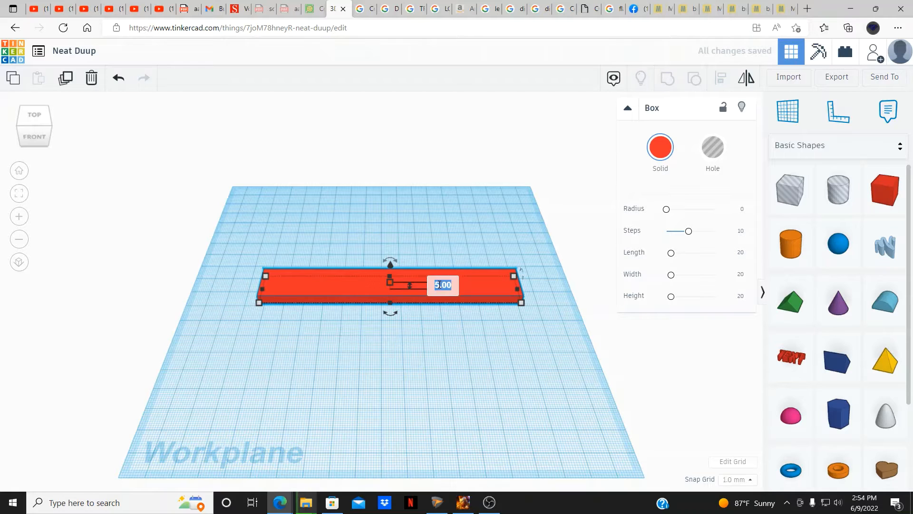
Step: Set the long box's height to 10 mm and deselect it
type("10")
key("Return")
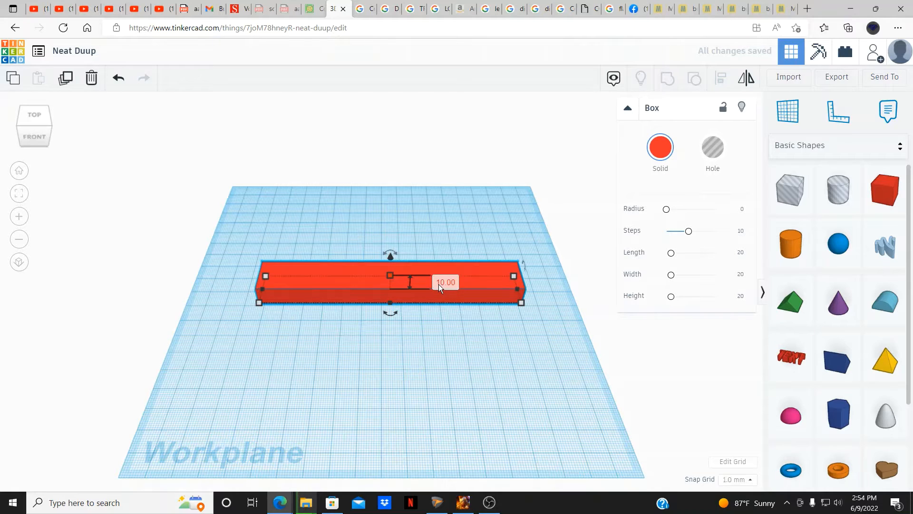
left_click(441, 393)
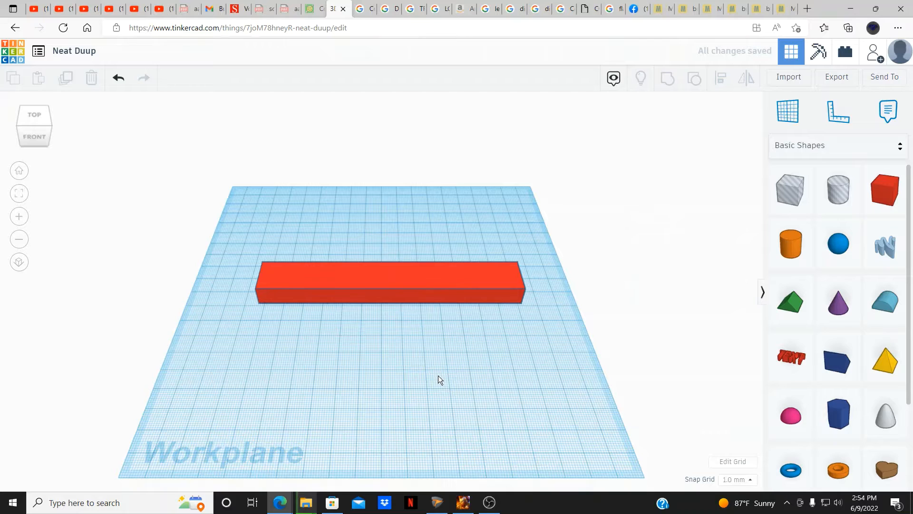
Step: Place a solid cylinder on the workplane, in front of the long box's left end
scroll(421, 353, "up", 3)
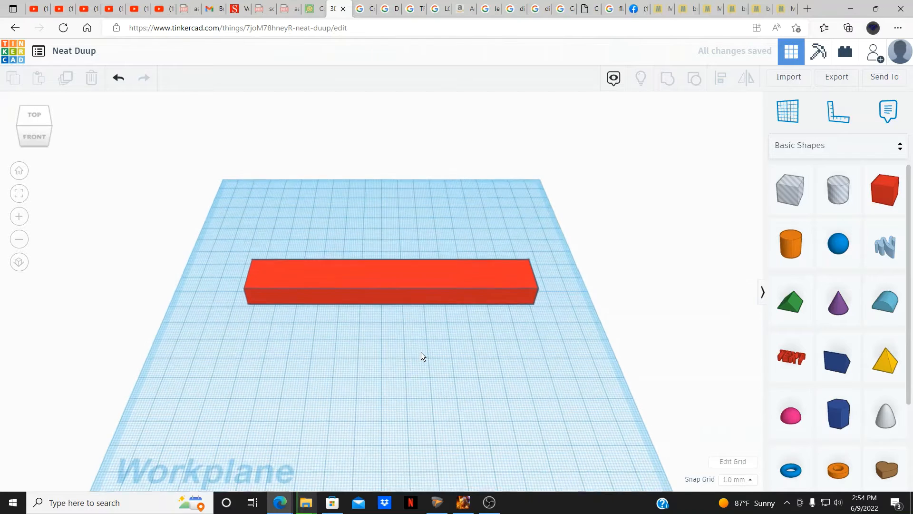
scroll(423, 354, "down", 2)
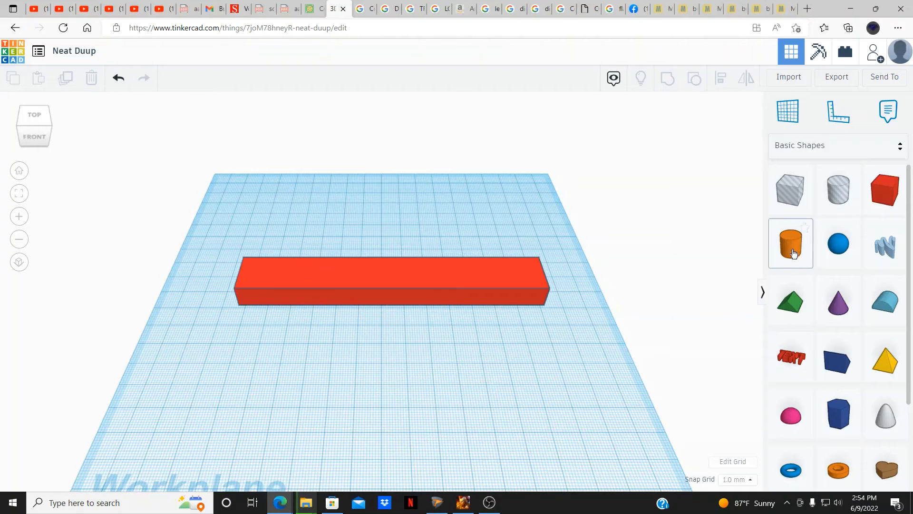
left_click_drag(791, 243, 211, 336)
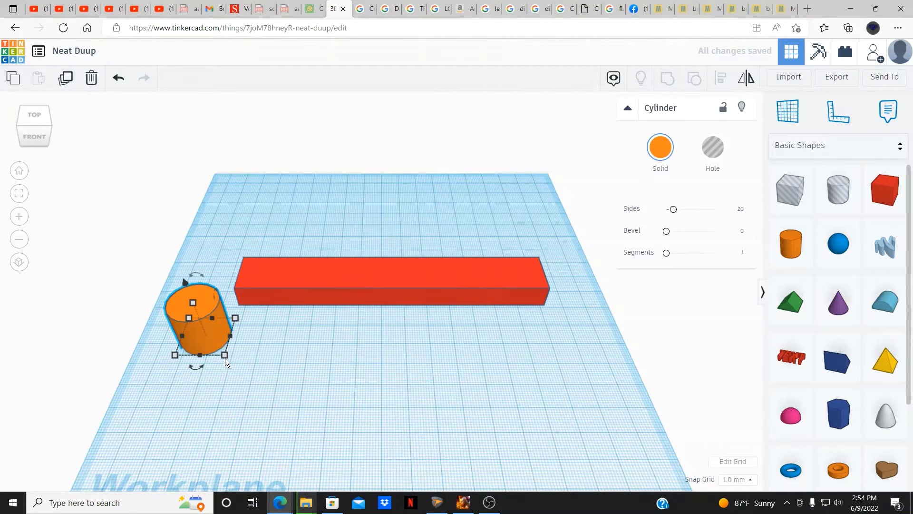
Step: Set both base dimensions of the cylinder to 35 mm and shift it 2 mm right and 6 mm back
left_click(224, 355)
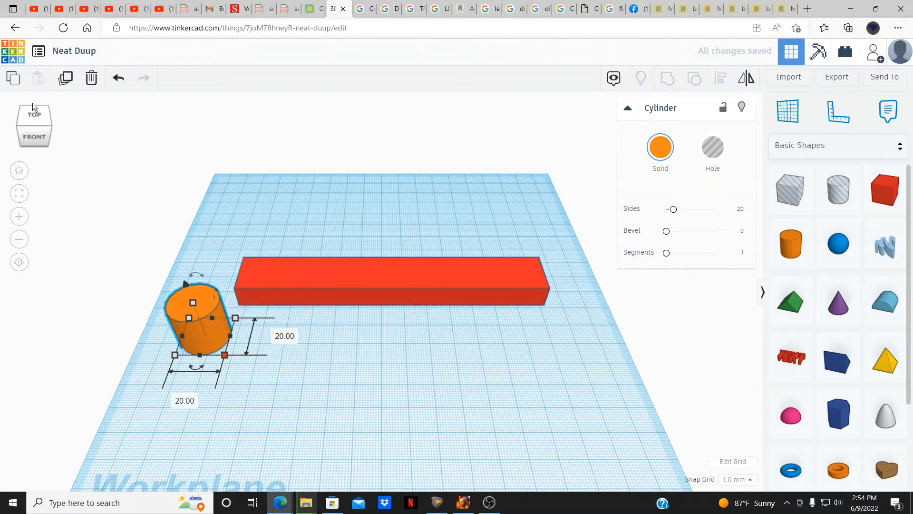
left_click(34, 114)
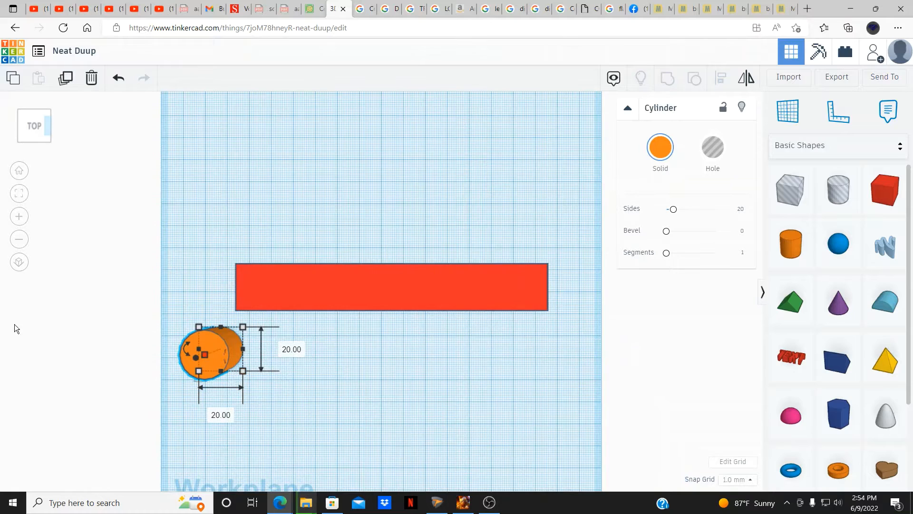
left_click(17, 264)
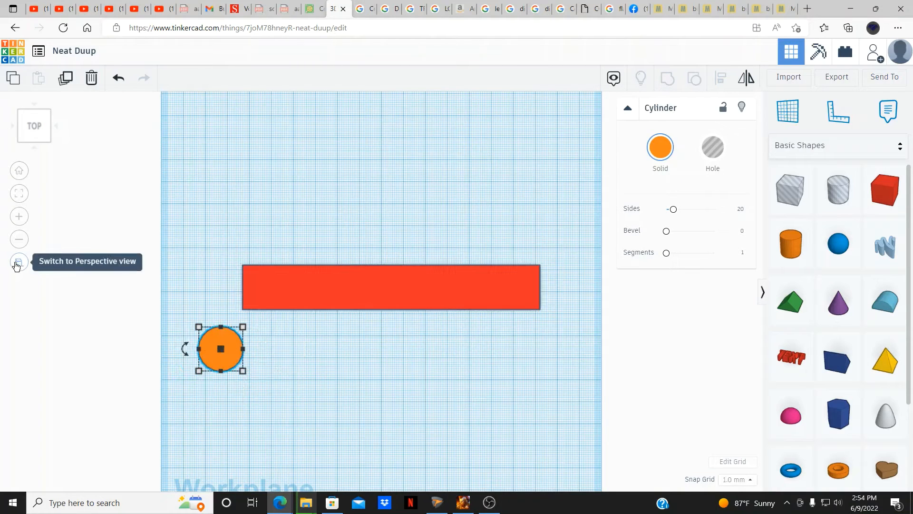
mouse_move(242, 371)
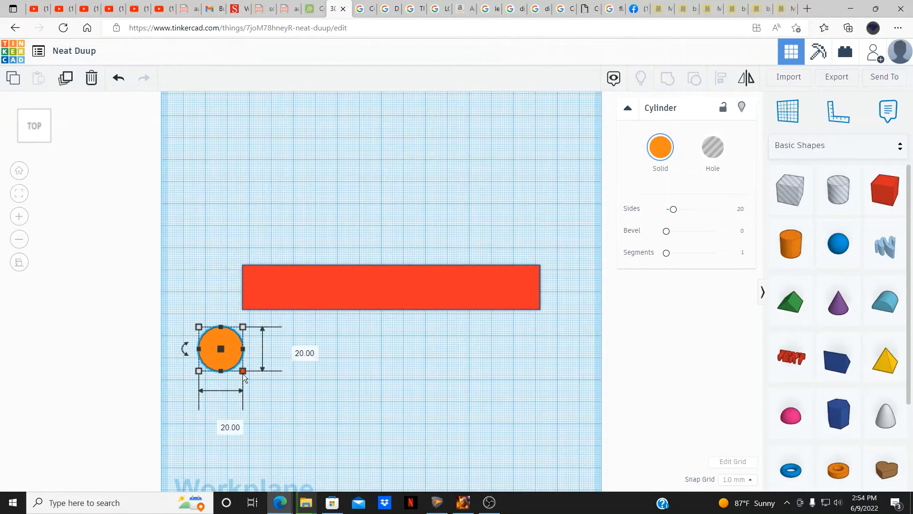
left_click(294, 349)
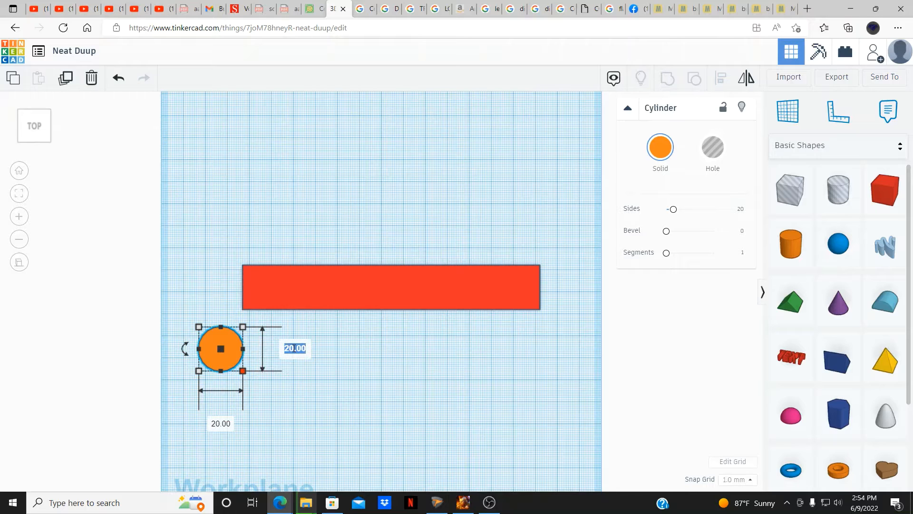
type("35")
key("Return")
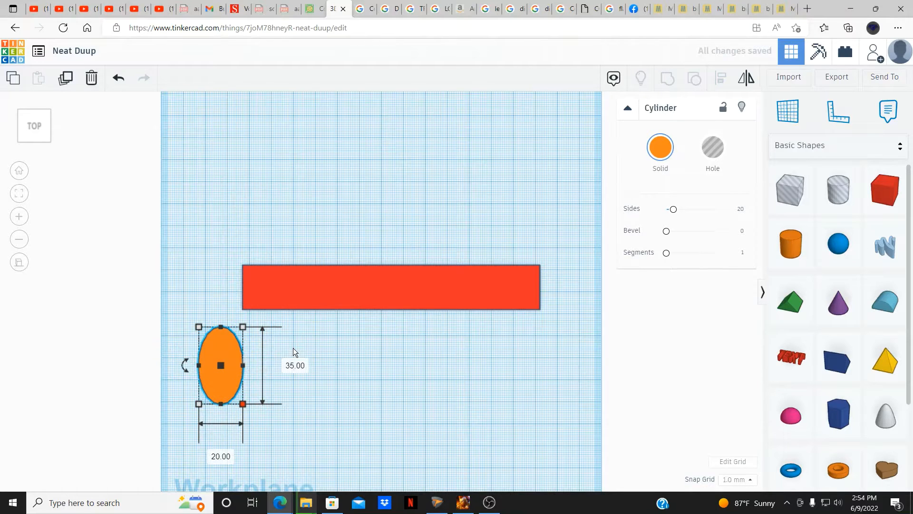
left_click(219, 457)
type("35")
key("Return")
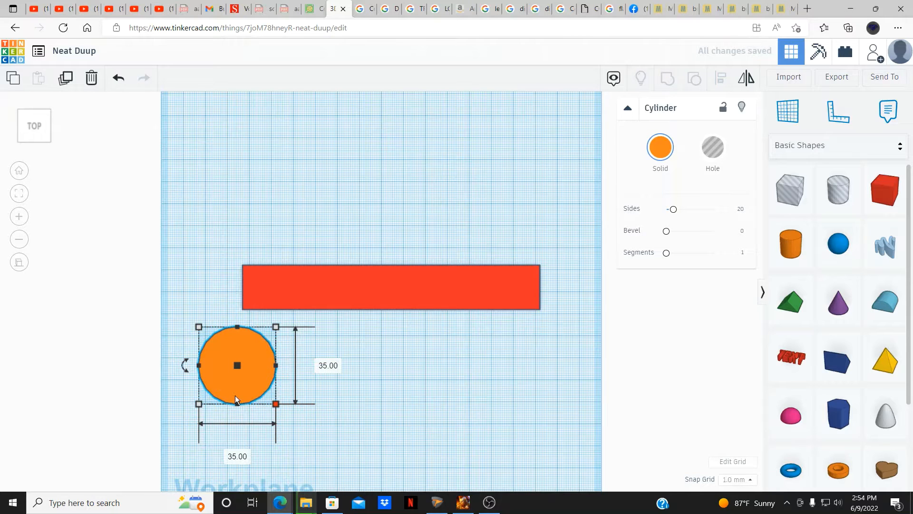
mouse_move(235, 396)
left_mouse_down()
mouse_move(207, 342)
mouse_move(210, 315)
mouse_move(239, 381)
left_mouse_up()
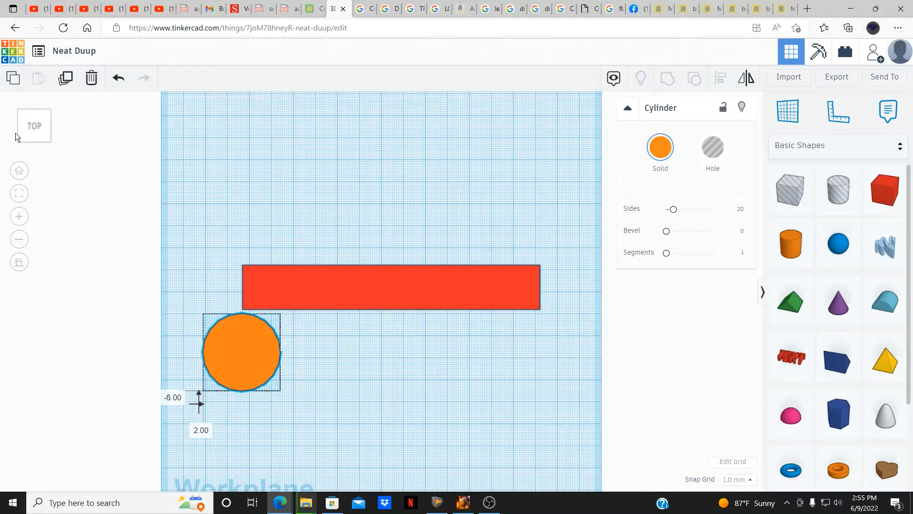
Step: Set the cylinder's height to 10 mm and deselect it
left_click(20, 171)
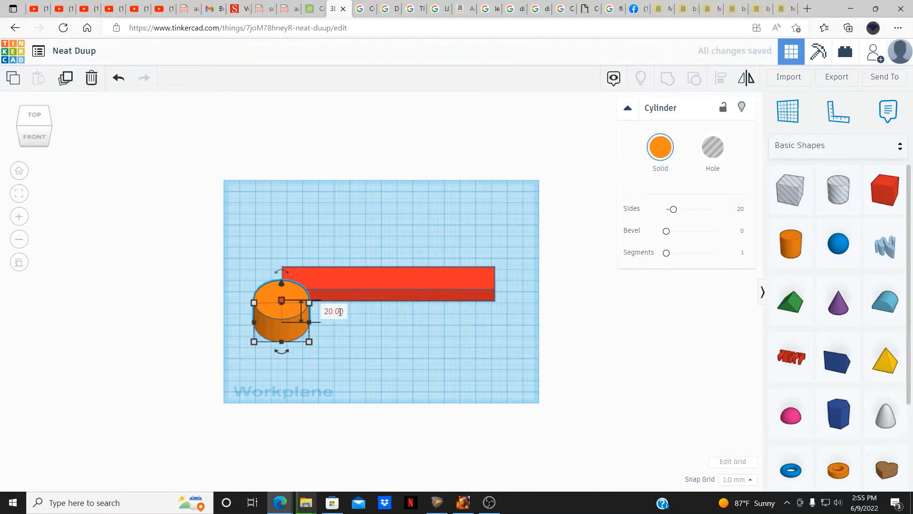
left_click(340, 312)
type("15")
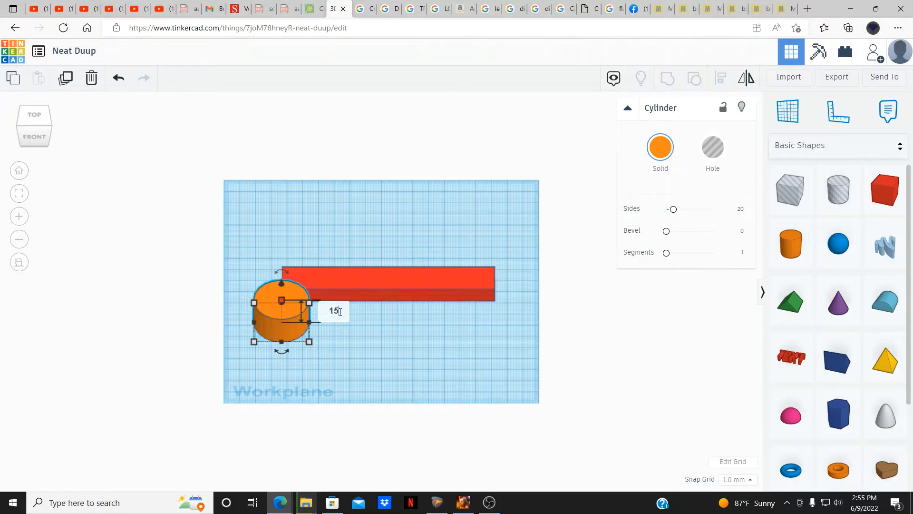
key("BackSpace")
type("0")
key("Return")
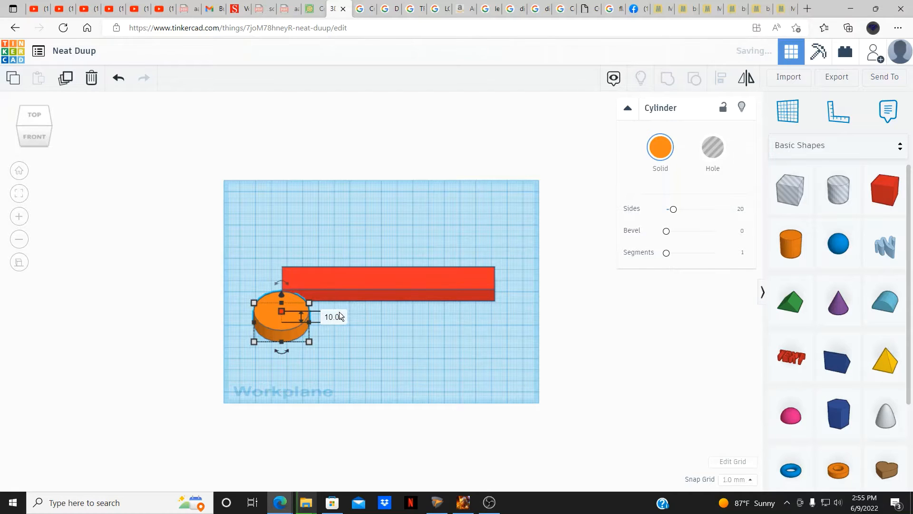
left_click(246, 252)
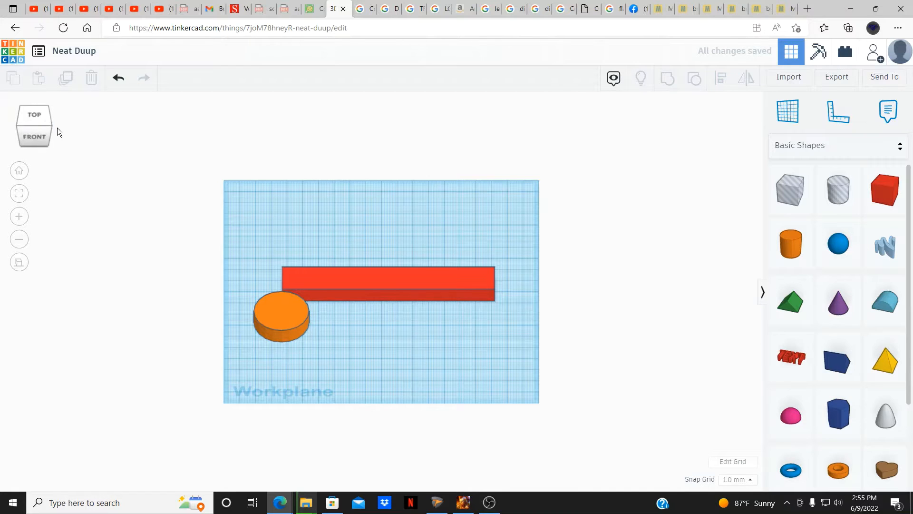
Step: Move the cylinder so it overlaps the left end of the long box, roughly centred on its width
left_click(36, 113)
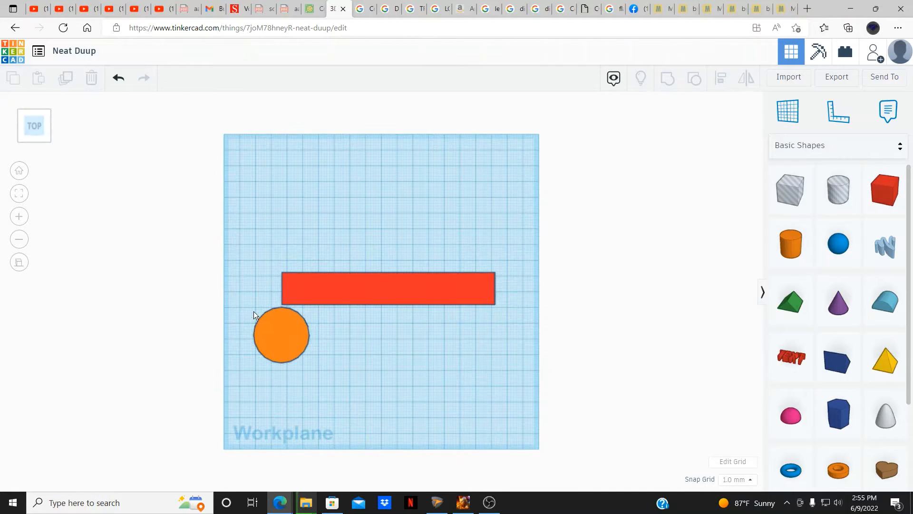
left_click_drag(279, 342, 260, 293)
scroll(321, 333, "up", 3)
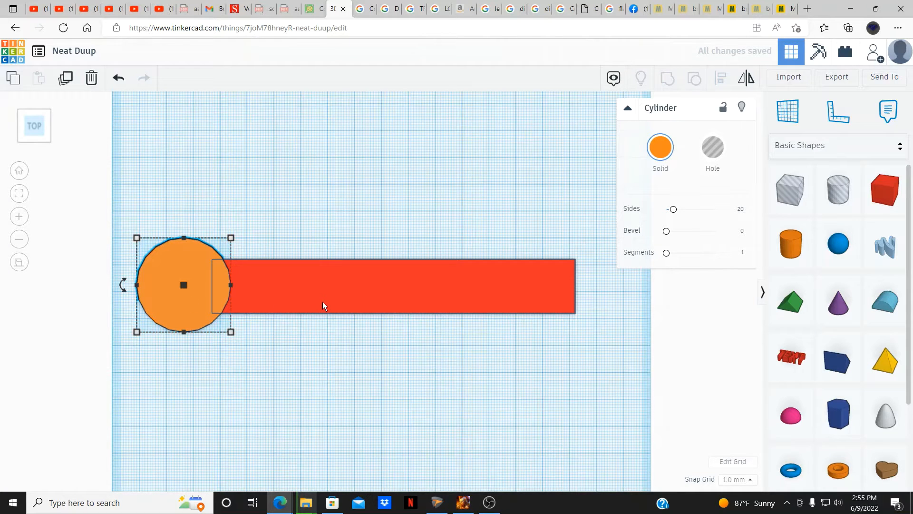
left_click(269, 221)
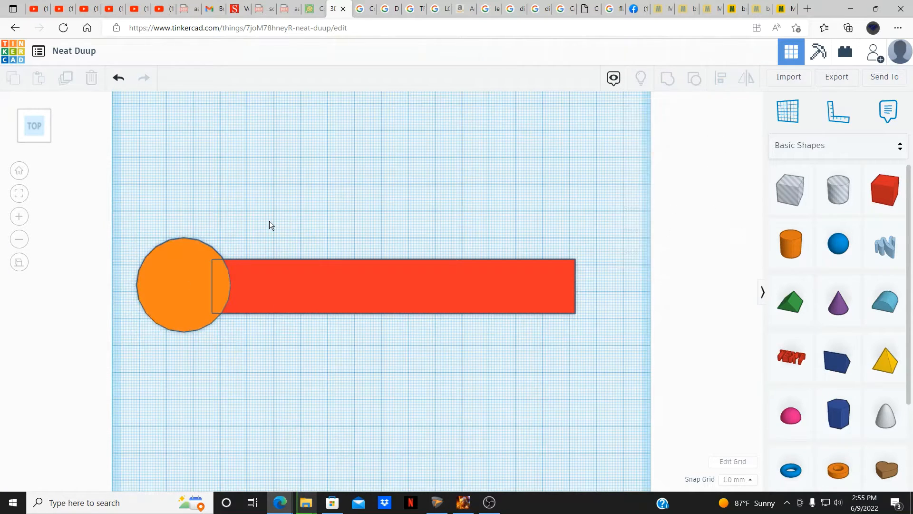
Step: Align the cylinder and the long box to a common centre line across the box's width, and clear the selection
left_click(172, 263)
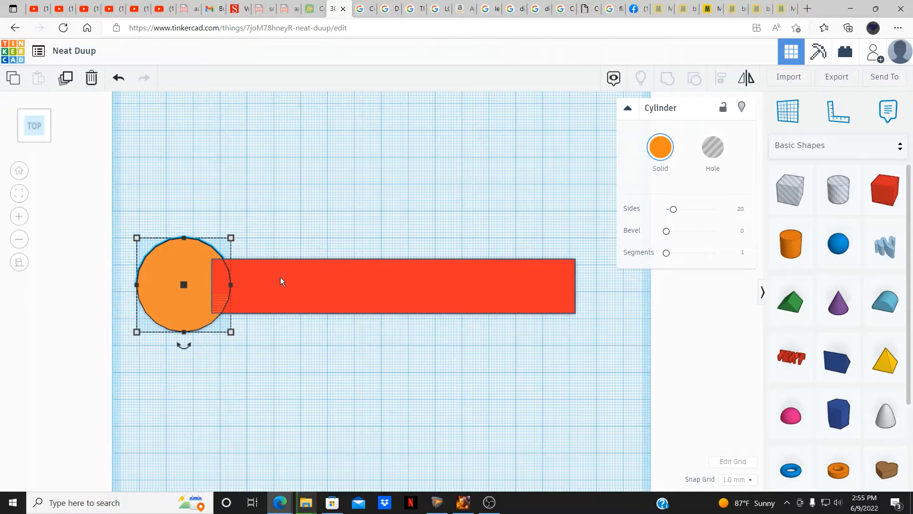
left_click(313, 285)
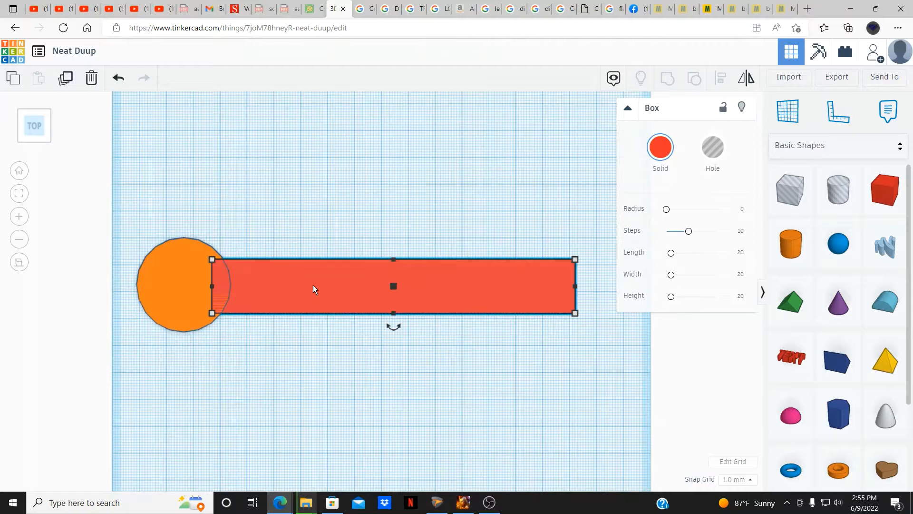
left_click(174, 273)
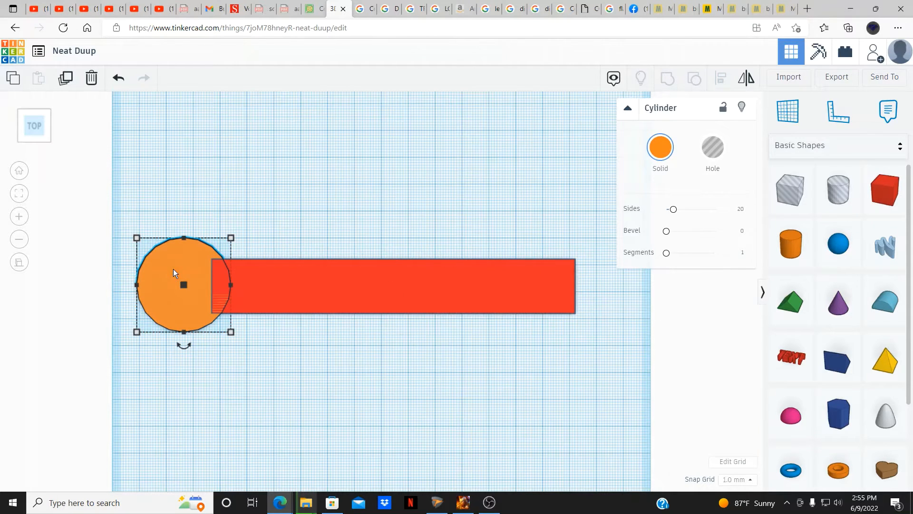
left_click(294, 299, "shift")
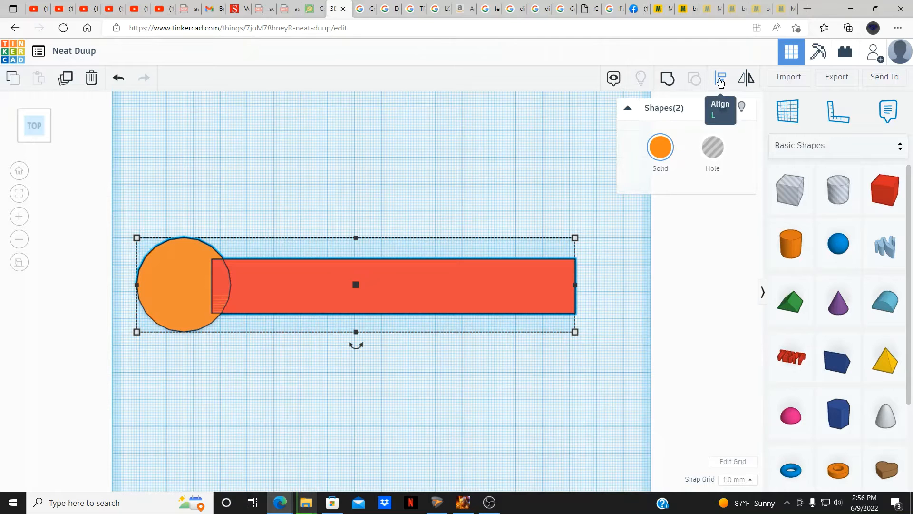
left_click(721, 82)
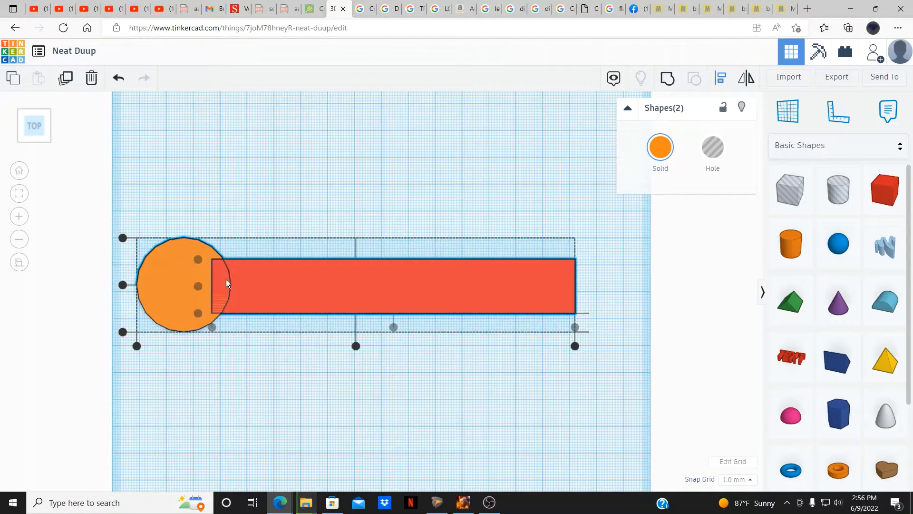
left_click(122, 285)
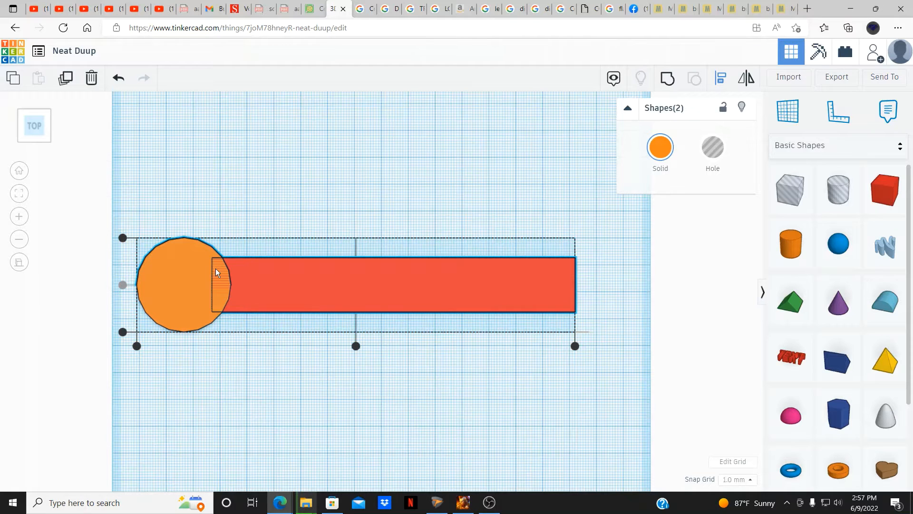
left_click(85, 282)
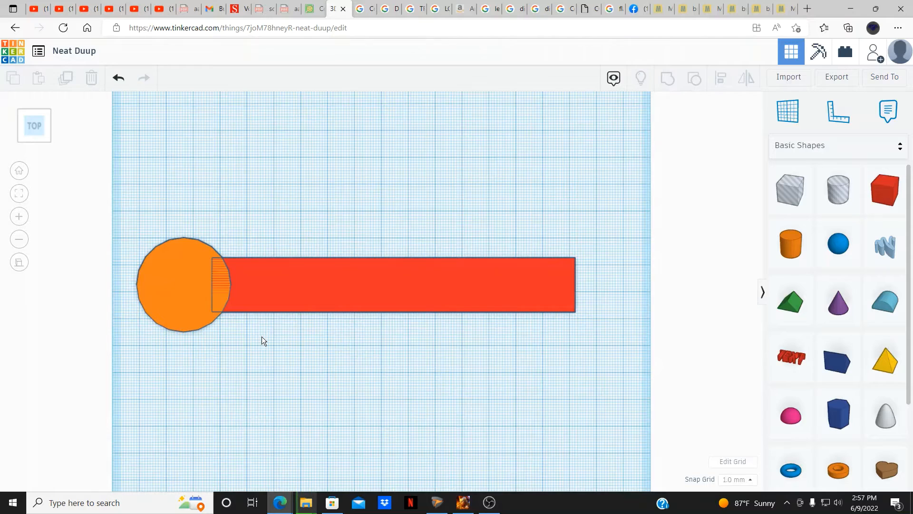
scroll(260, 335, "up", 3)
scroll(260, 334, "down", 5)
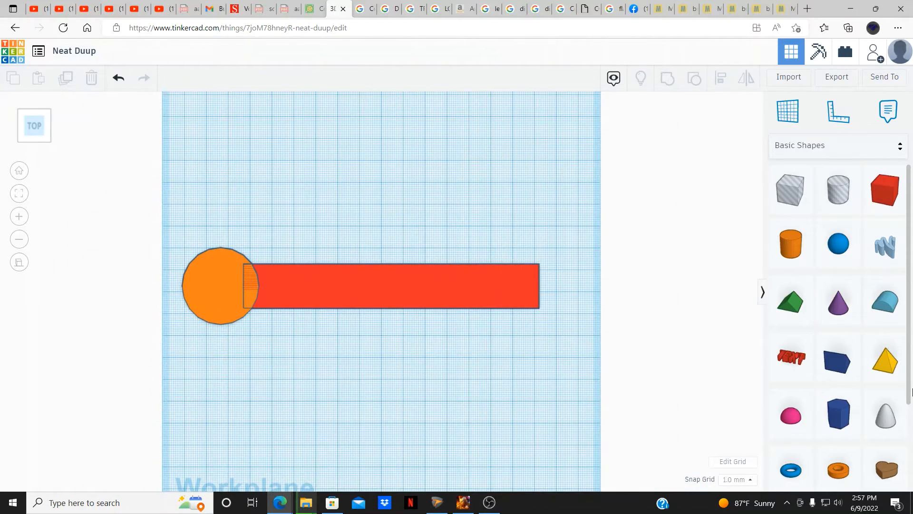
scroll(906, 393, "down", 3)
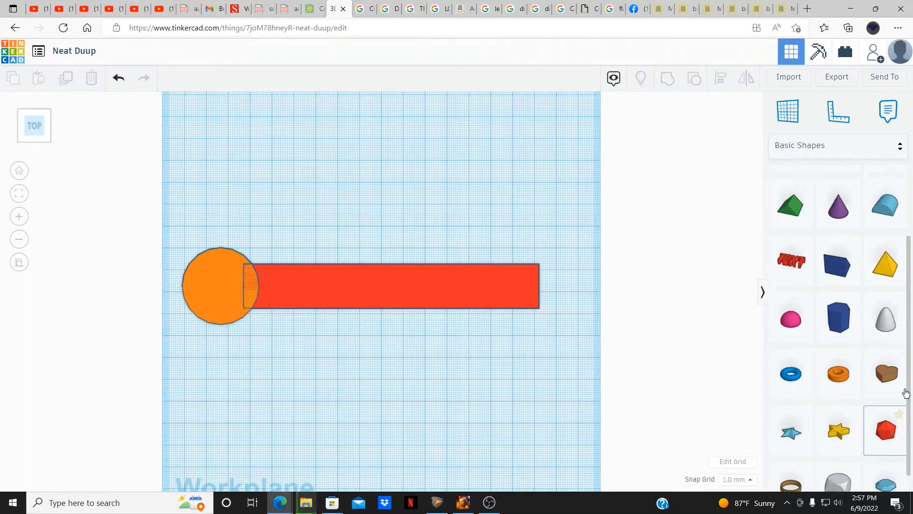
scroll(906, 393, "up", 4)
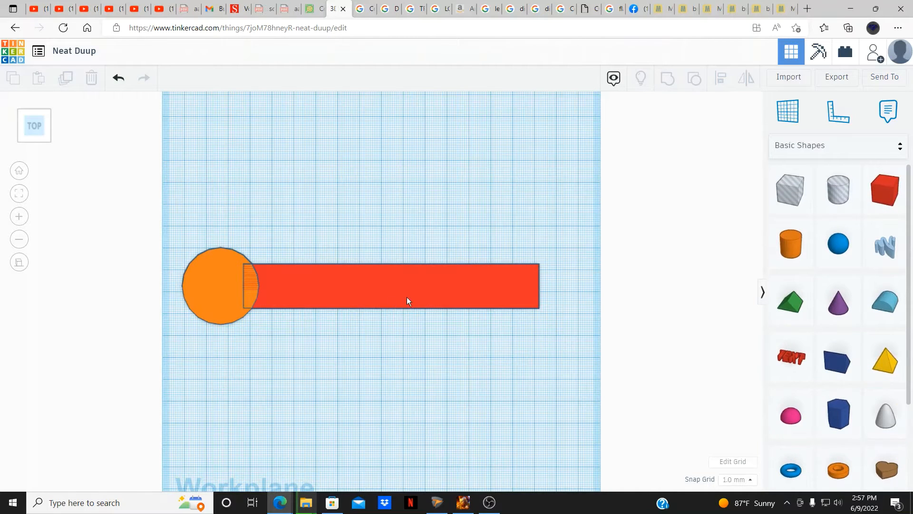
left_click(199, 281)
left_click(372, 295, "shift")
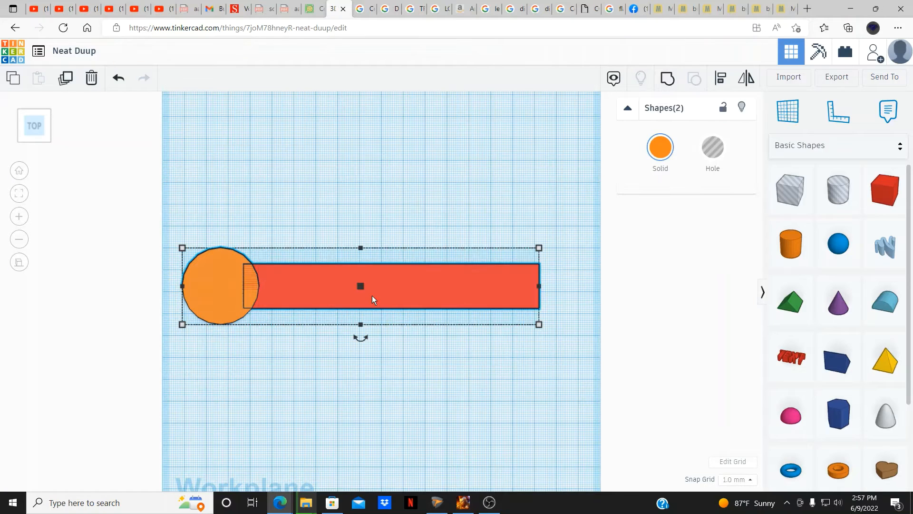
left_click(746, 82)
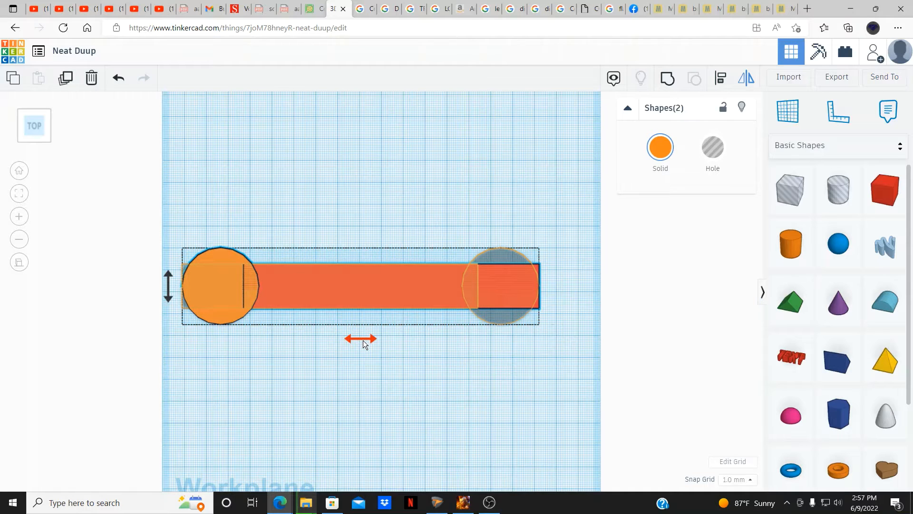
left_click(363, 341)
left_click(395, 384)
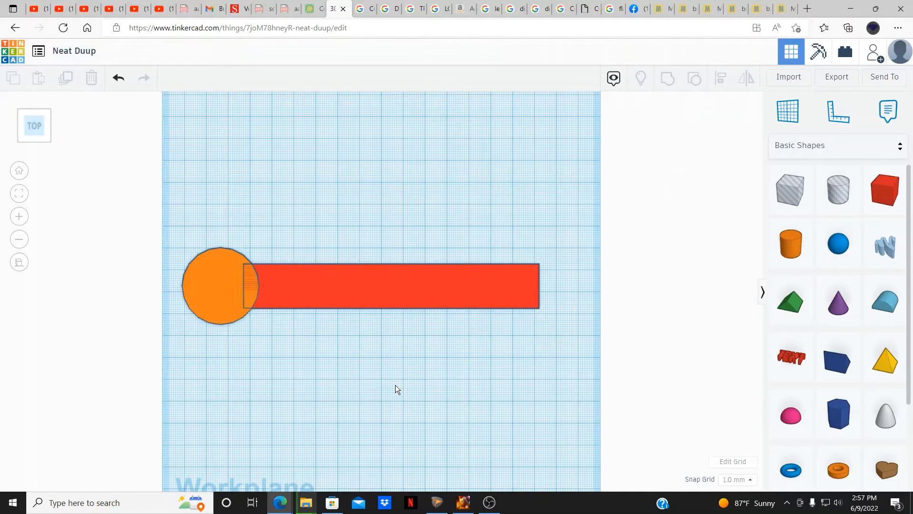
left_click(219, 293)
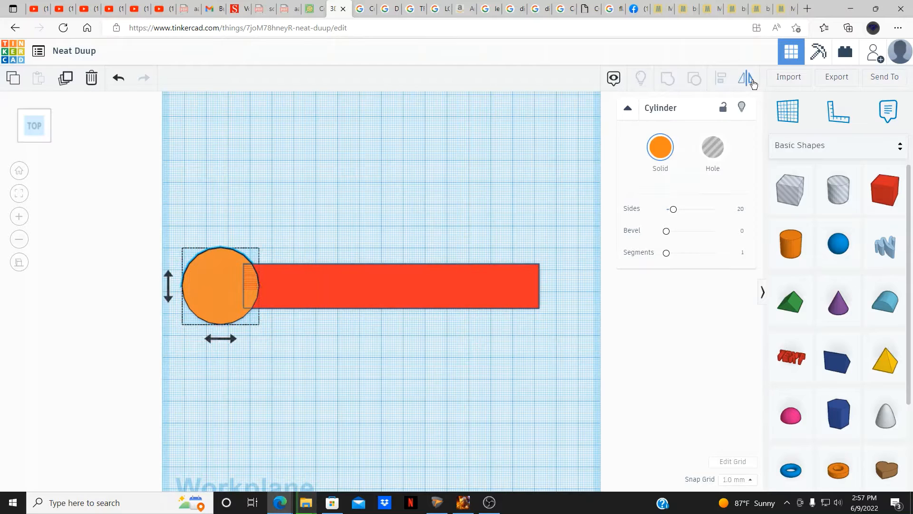
left_click(413, 306)
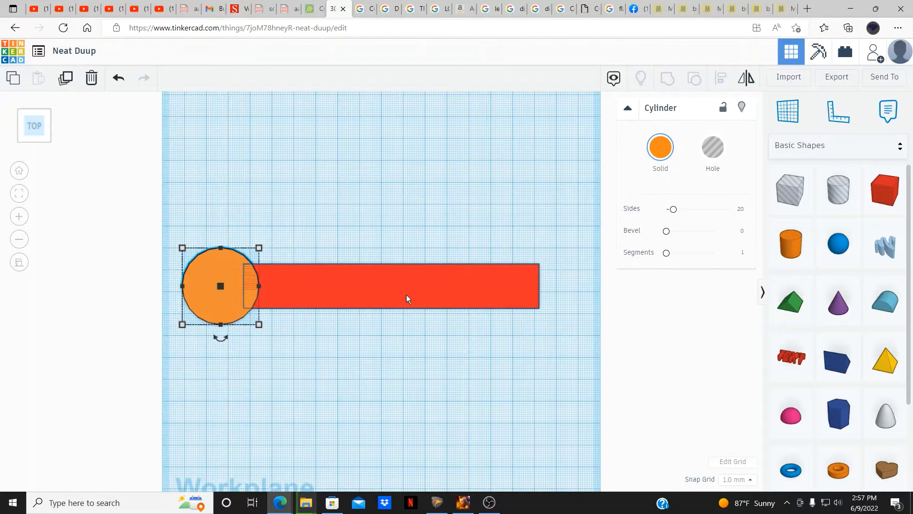
Step: Mirror the cylinder and the long box together along the box's length, and deselect them
left_click(406, 295, "shift")
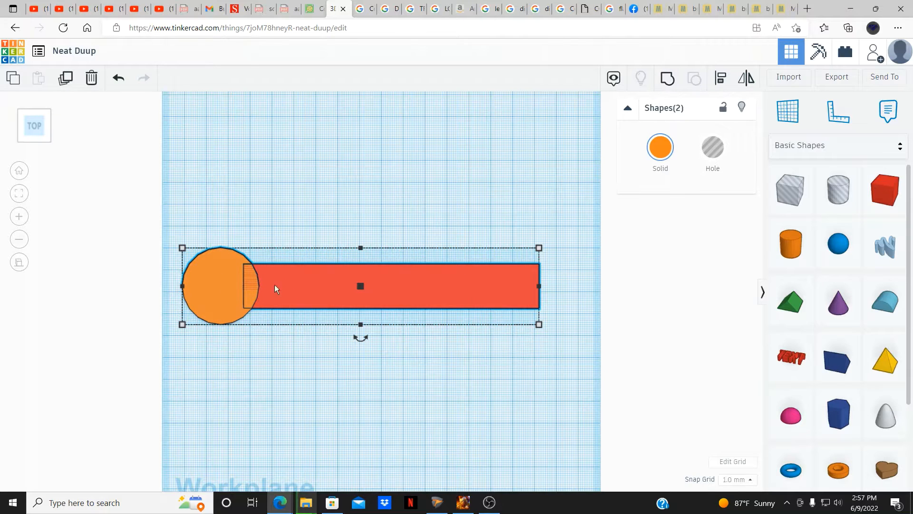
left_click(746, 77)
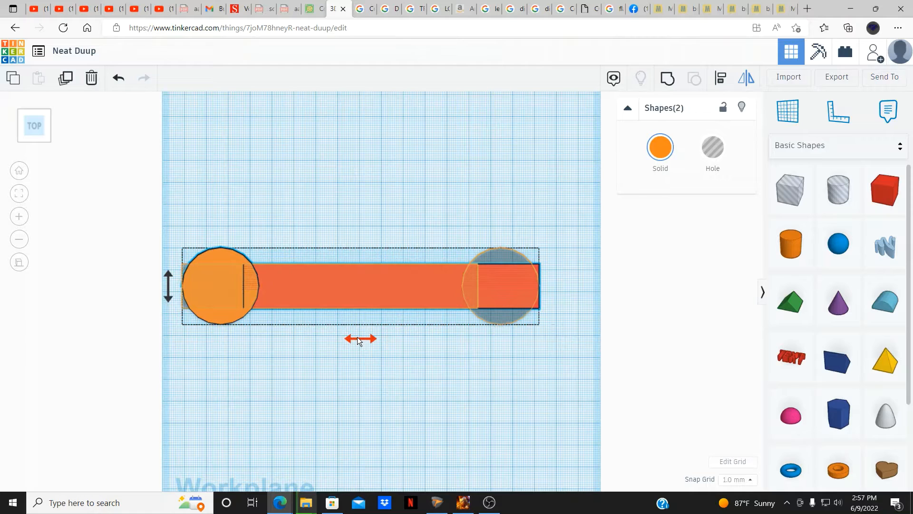
left_click(357, 337)
left_click(519, 372)
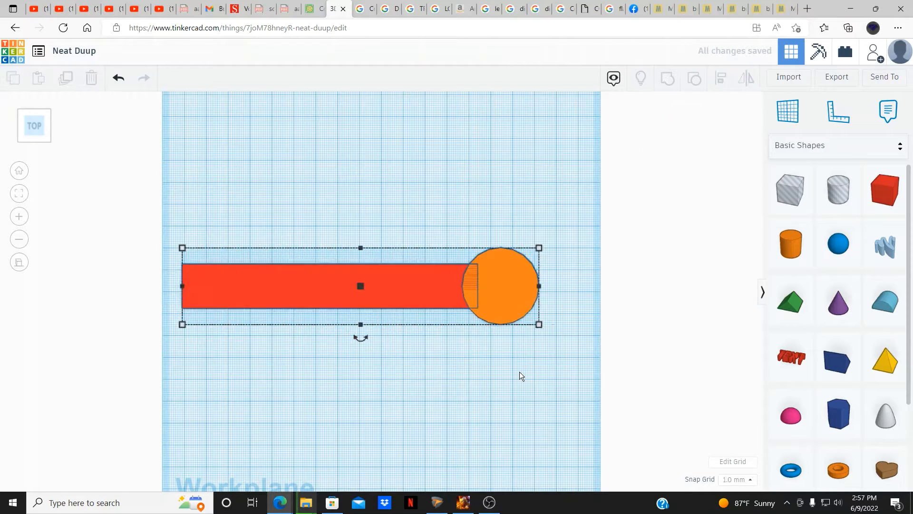
left_click(519, 371)
Step: Undo the mirroring of the two shapes and clear the selection
mouse_move(443, 289)
left_mouse_down()
mouse_move(504, 291)
mouse_move(389, 324)
mouse_move(445, 286)
left_mouse_up()
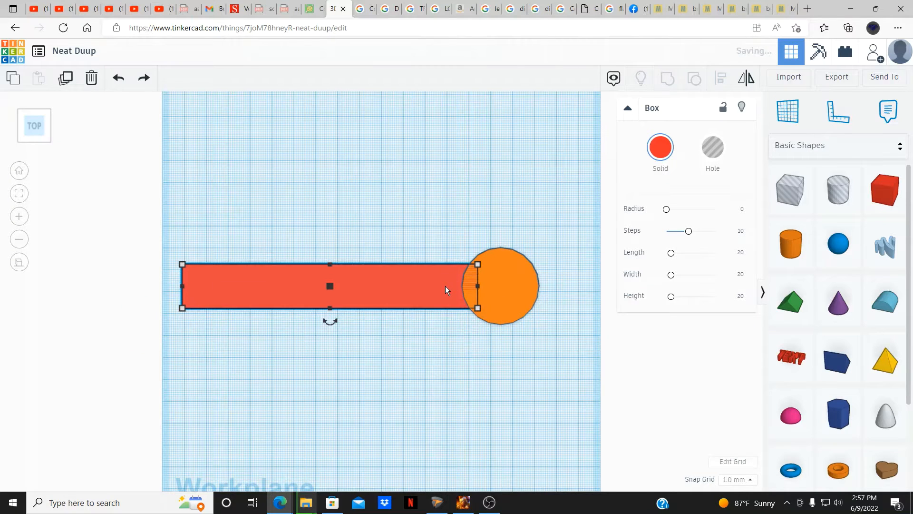
key("ctrl+z")
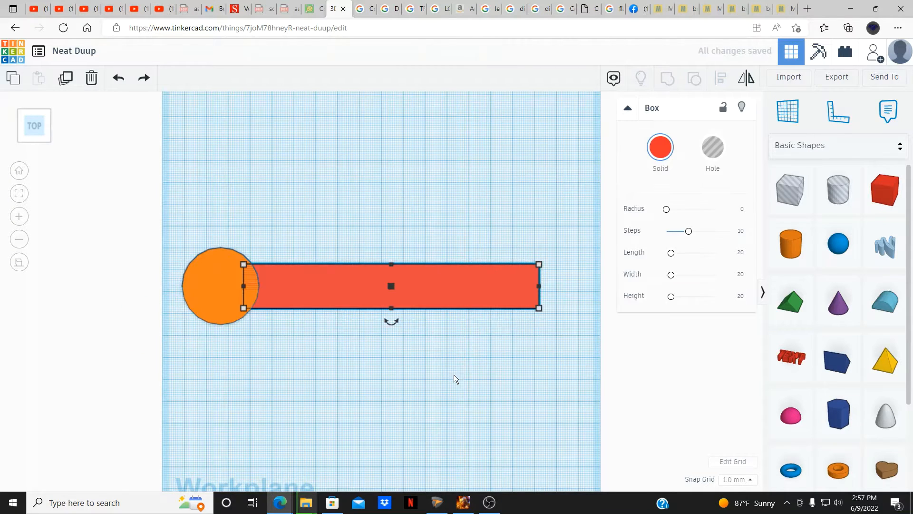
left_click(453, 374)
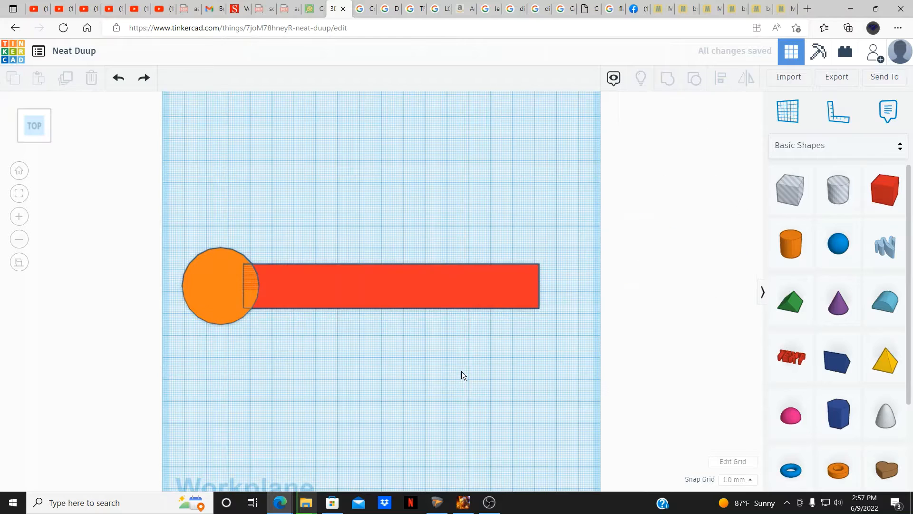
Step: Duplicate the cylinder and move the copy about 156 mm along the long box so it overlaps the box's right end
left_click(206, 301)
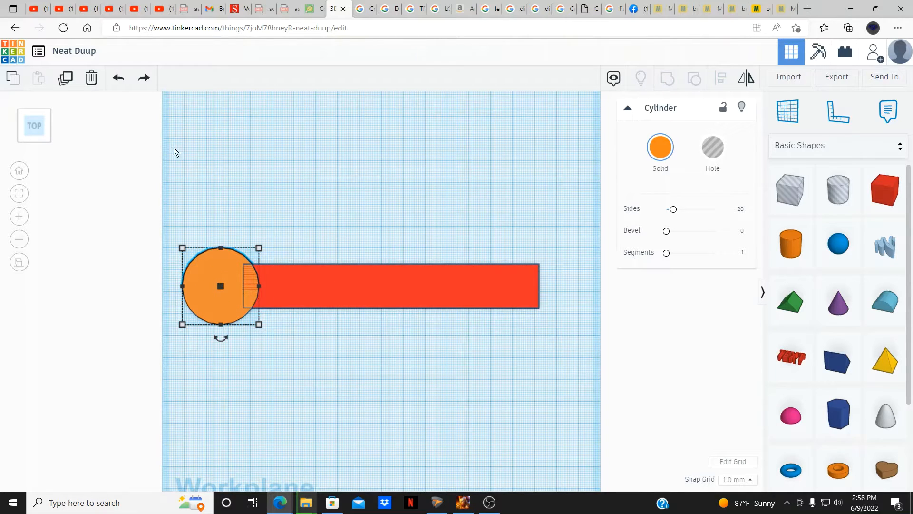
left_click(70, 81)
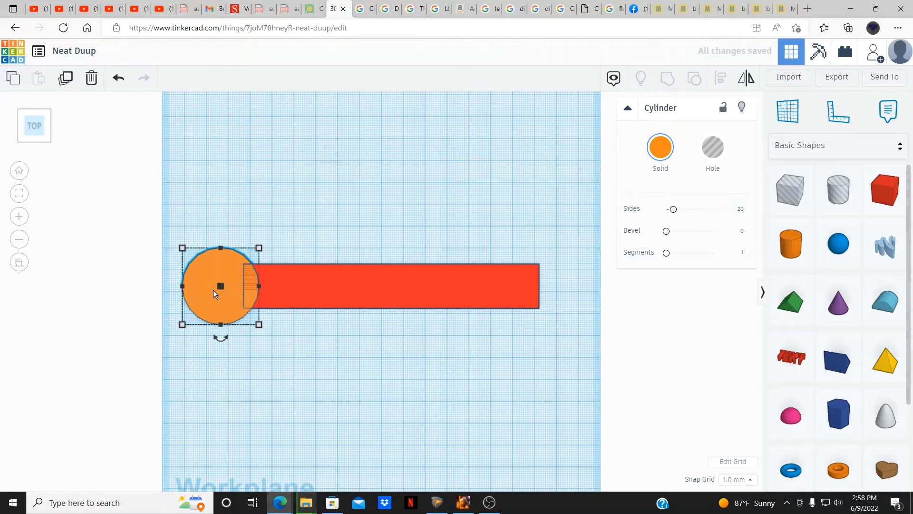
left_click_drag(220, 260, 535, 264)
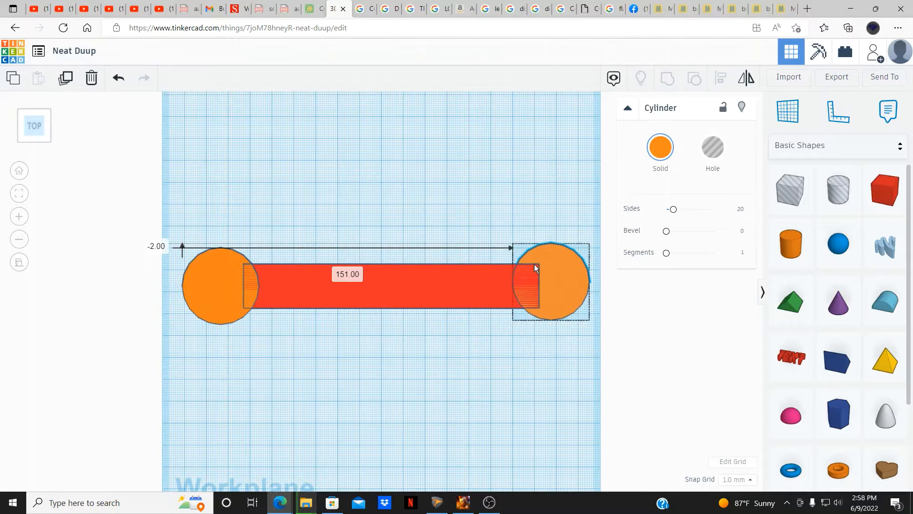
key("Right")
key("Down")
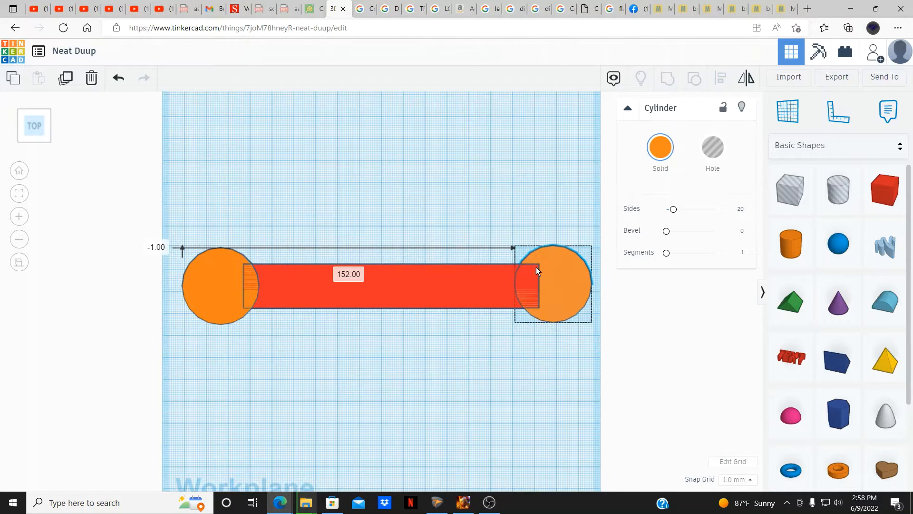
left_click_drag(535, 267, 535, 261)
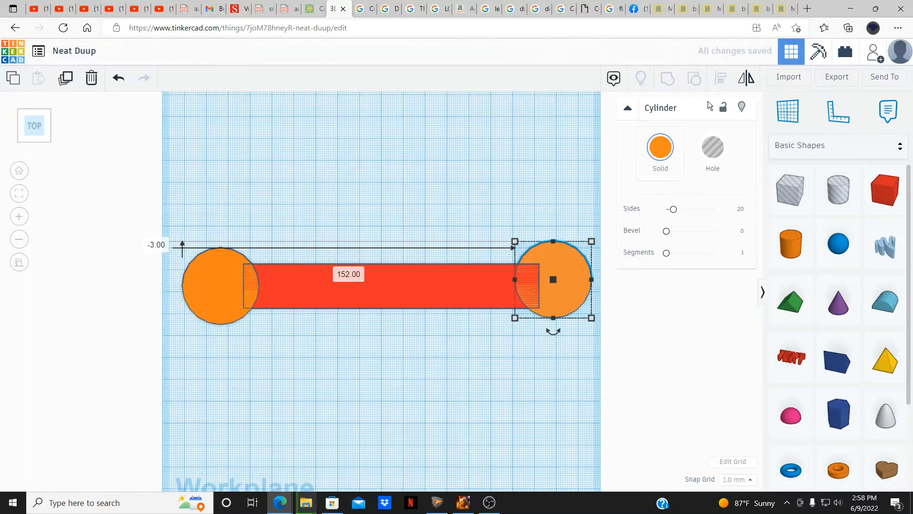
mouse_move(566, 259)
left_mouse_down()
mouse_move(575, 271)
mouse_move(575, 263)
left_mouse_up()
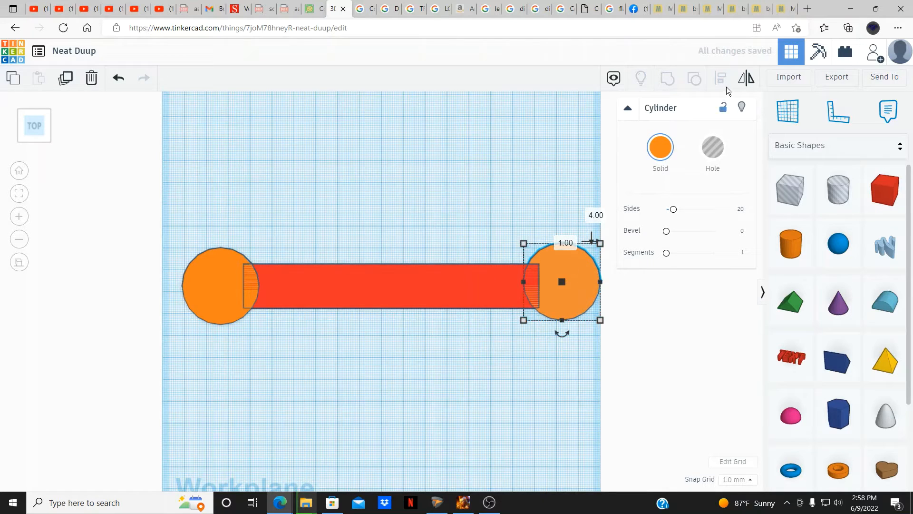
Step: Group the right cylinder with the long box, and undo the grouping
left_click(478, 289, "shift")
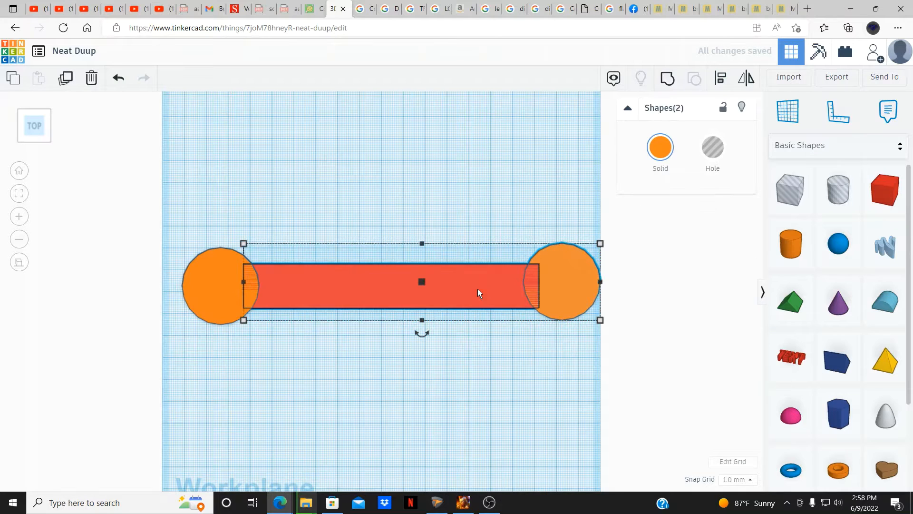
left_click(667, 80)
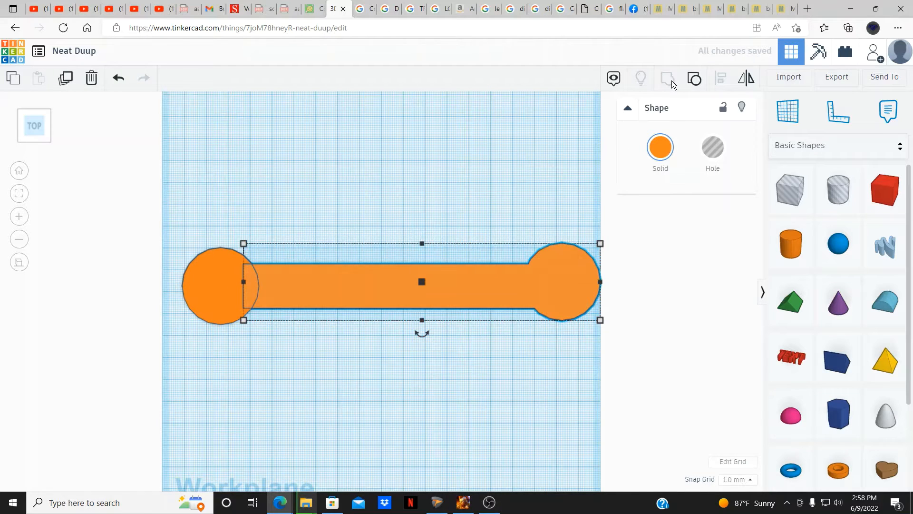
left_click(128, 82)
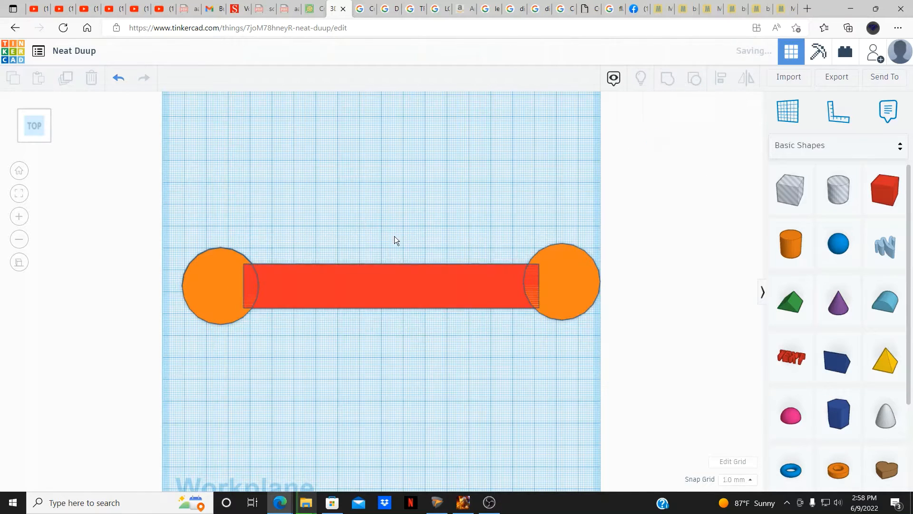
Step: Align the right cylinder and the long box to a common centre line across the box's width, and deselect them
left_click(570, 290)
left_click(487, 296, "shift")
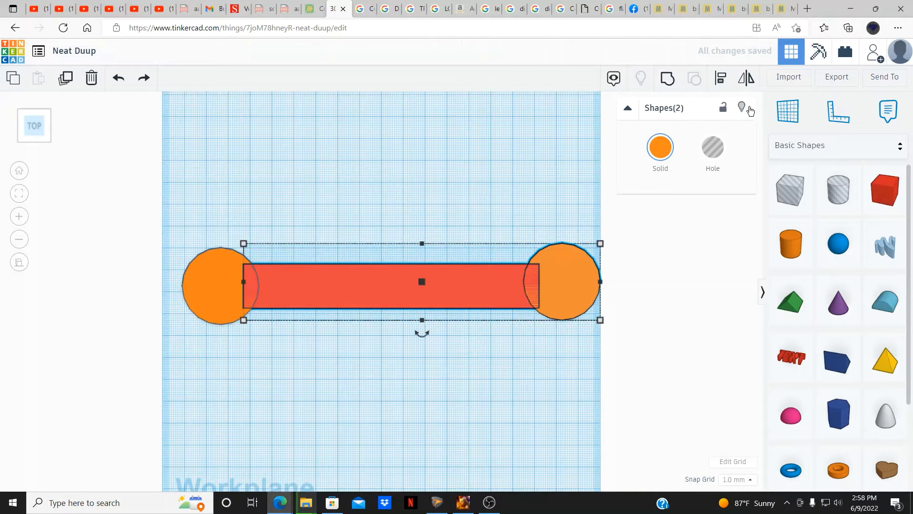
left_click(721, 78)
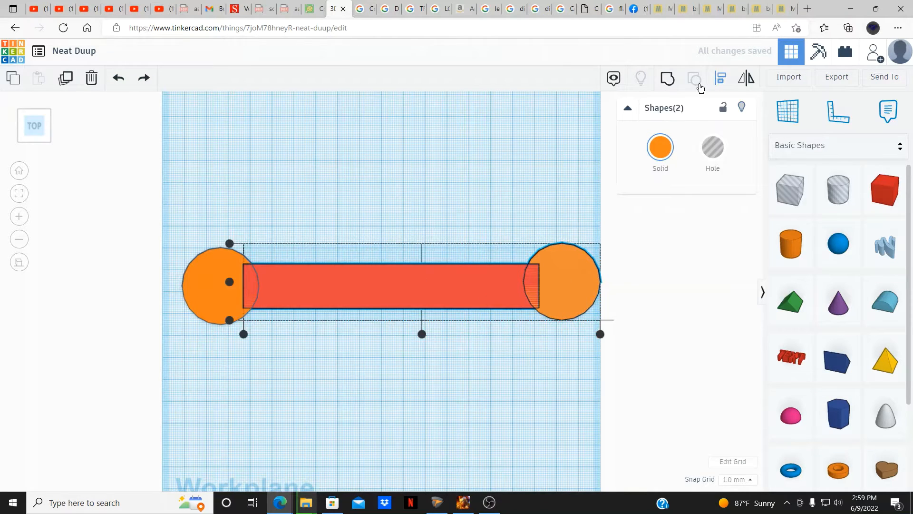
left_click(230, 284)
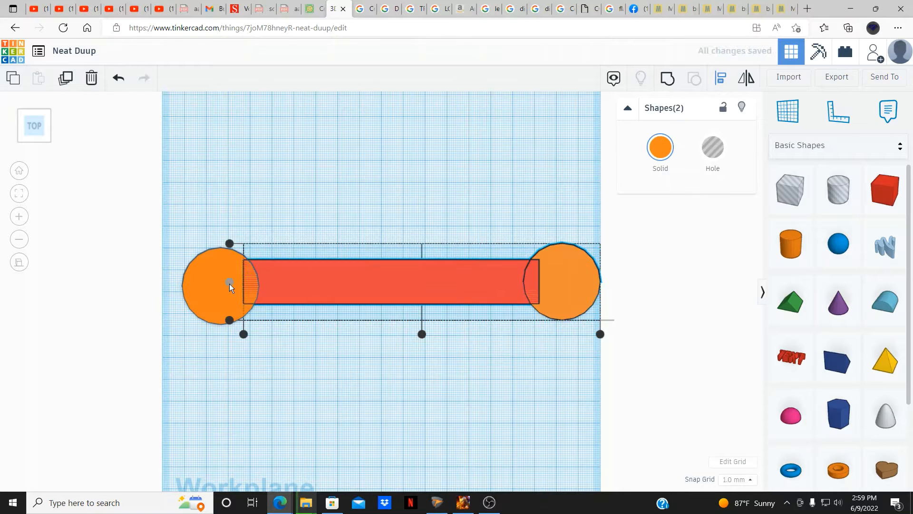
left_click(444, 177)
Step: Align the long box and both cylinders to a common centre line across the box's width, and deselect them
left_click_drag(153, 219, 646, 368)
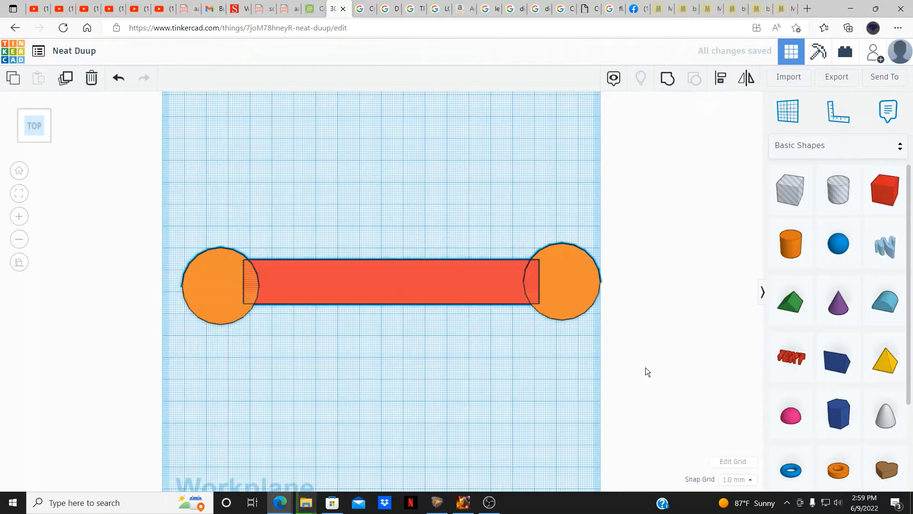
left_click(722, 79)
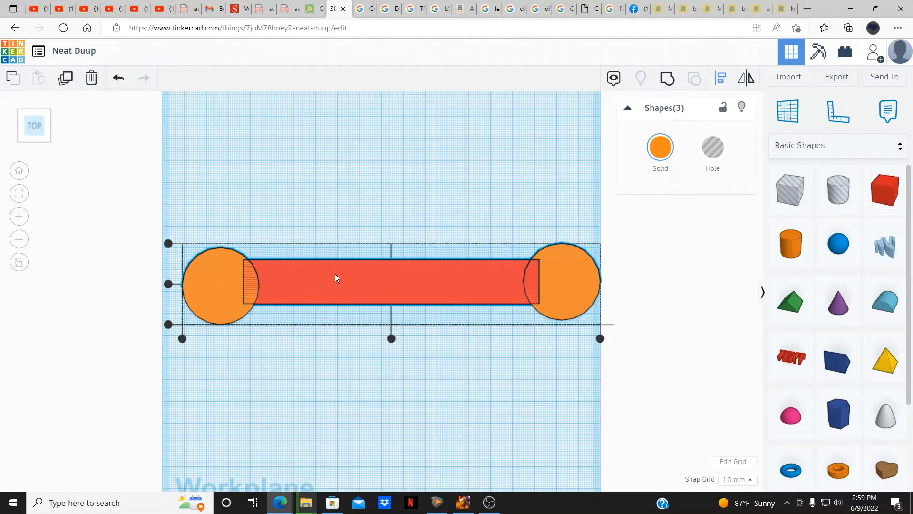
left_click(168, 284)
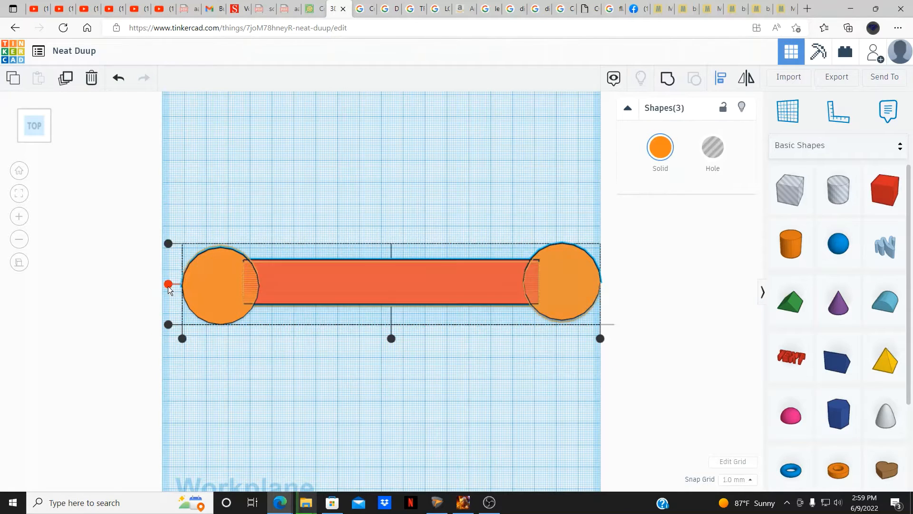
left_click(383, 403)
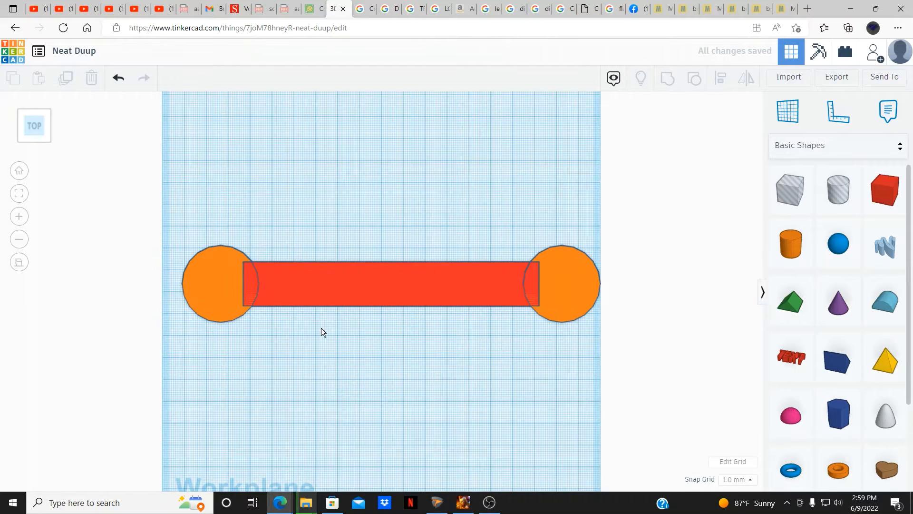
Step: Group the long box and the two end cylinders into one shape and clear the selection
left_click_drag(147, 222, 615, 353)
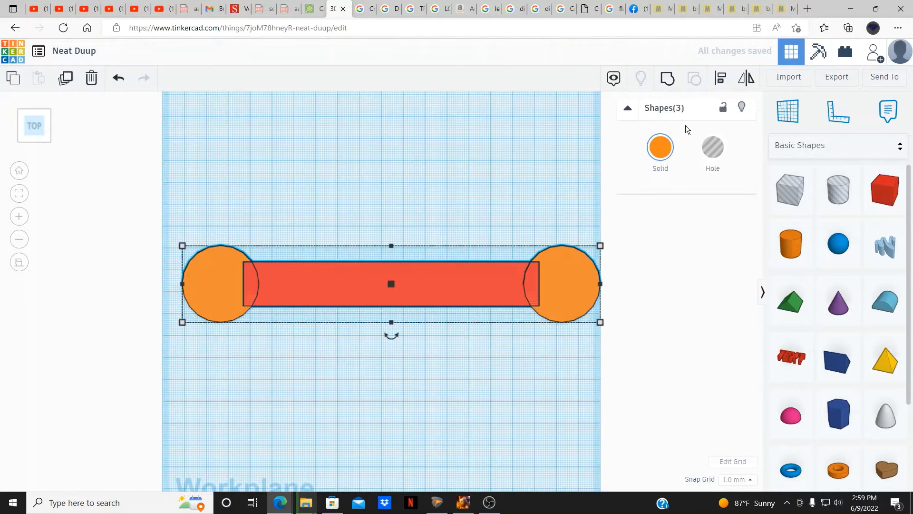
left_click(662, 82)
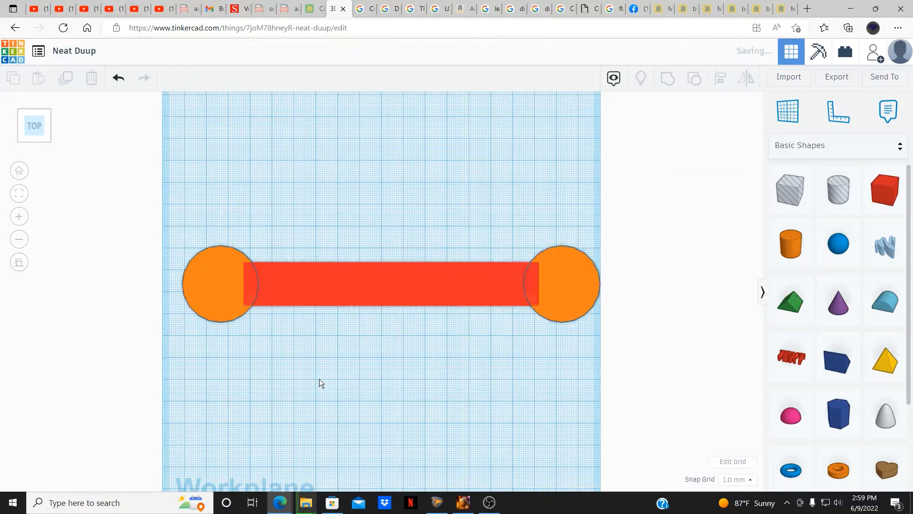
left_click(333, 384)
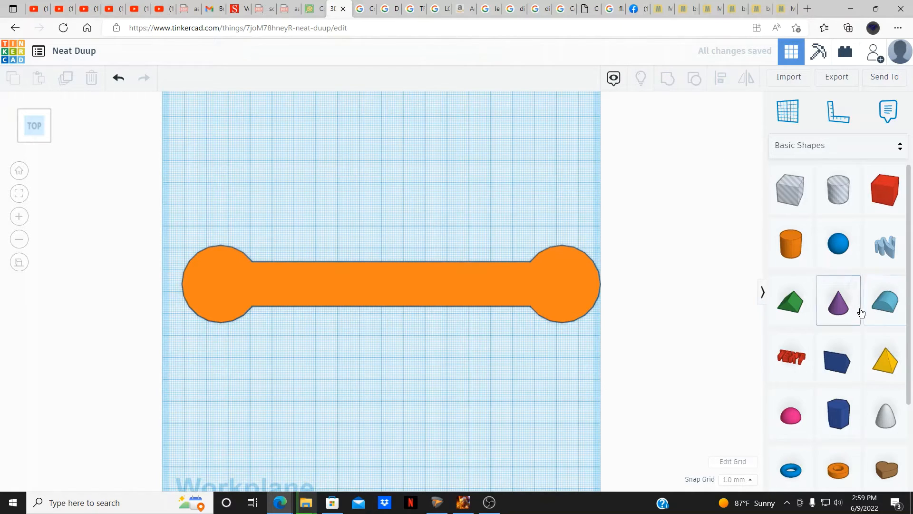
Step: Add a six-sided polygon to the workplane just below the part's right round end
scroll(863, 314, "down", 2)
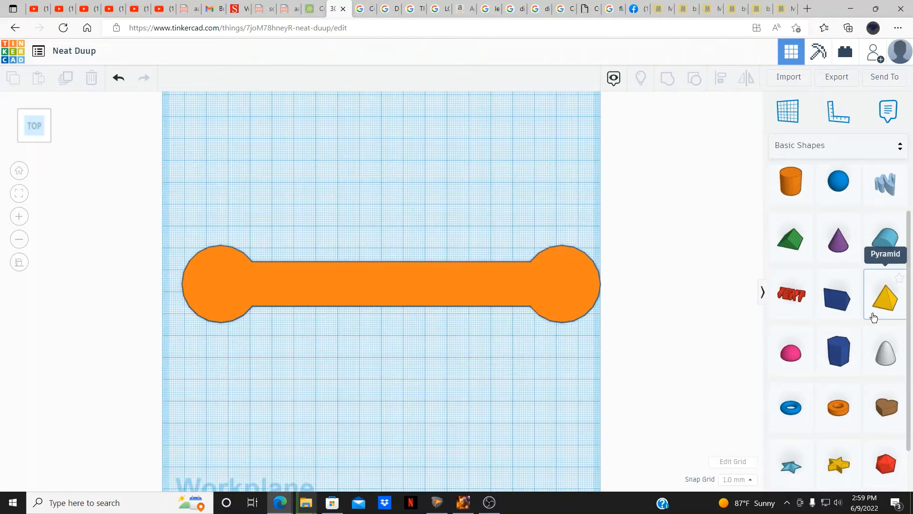
scroll(874, 316, "up", 2)
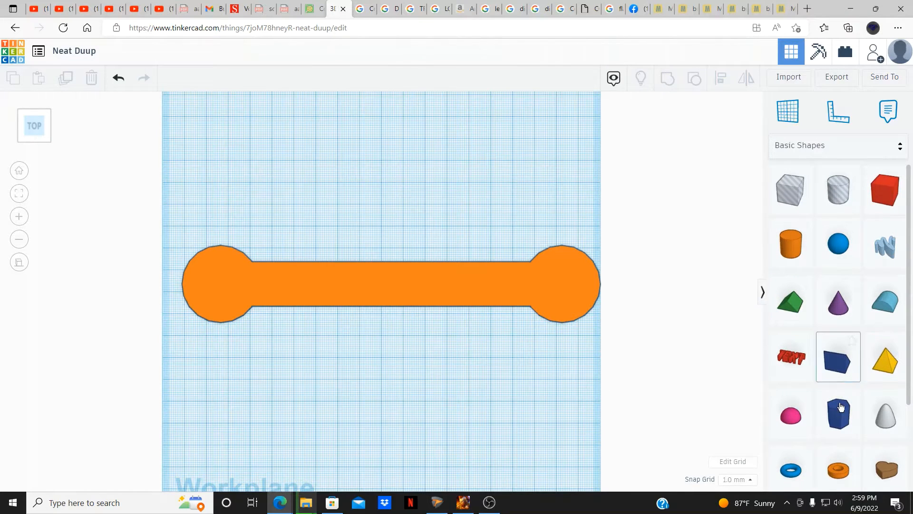
left_click_drag(838, 416, 524, 350)
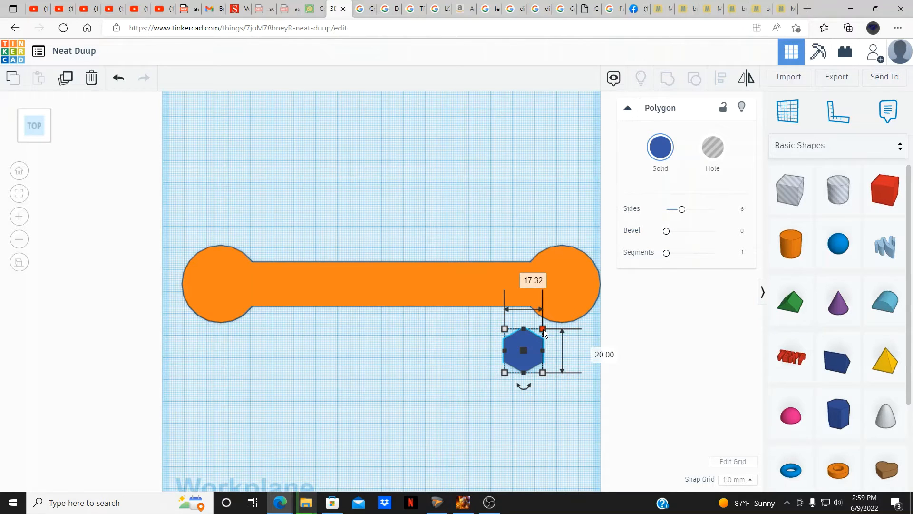
Step: Set the hexagon's width and depth to 25 mm each
left_click(525, 277)
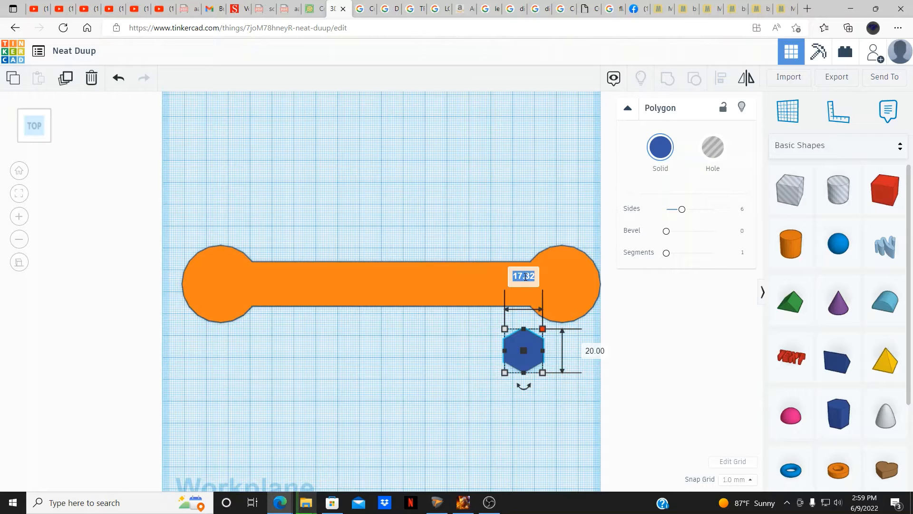
type("25")
key("Return")
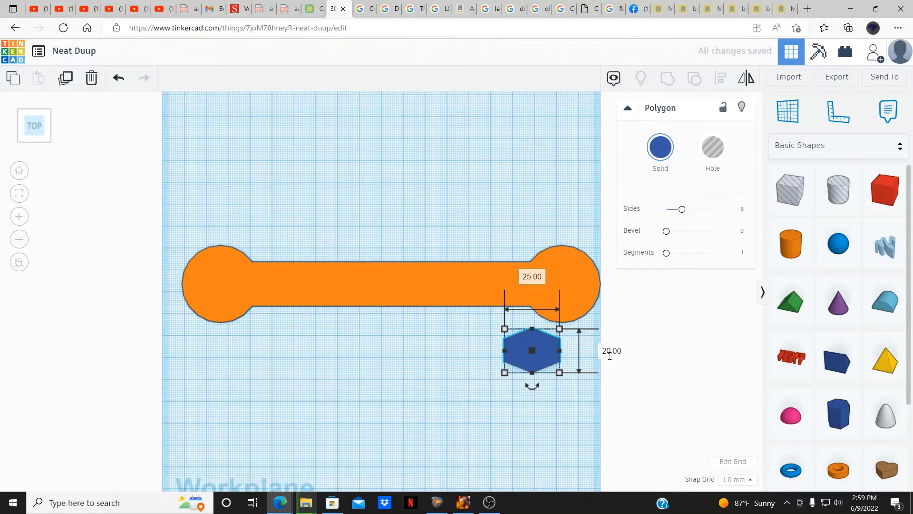
left_click(611, 351)
type("25")
key("Return")
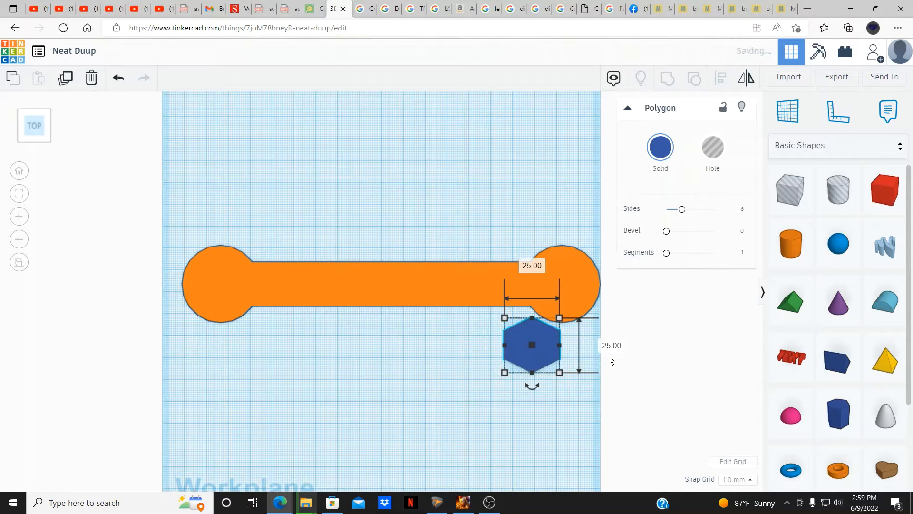
Step: Move the hexagon onto the part's right round end, and undo the move and both size changes
left_click_drag(539, 331, 575, 270)
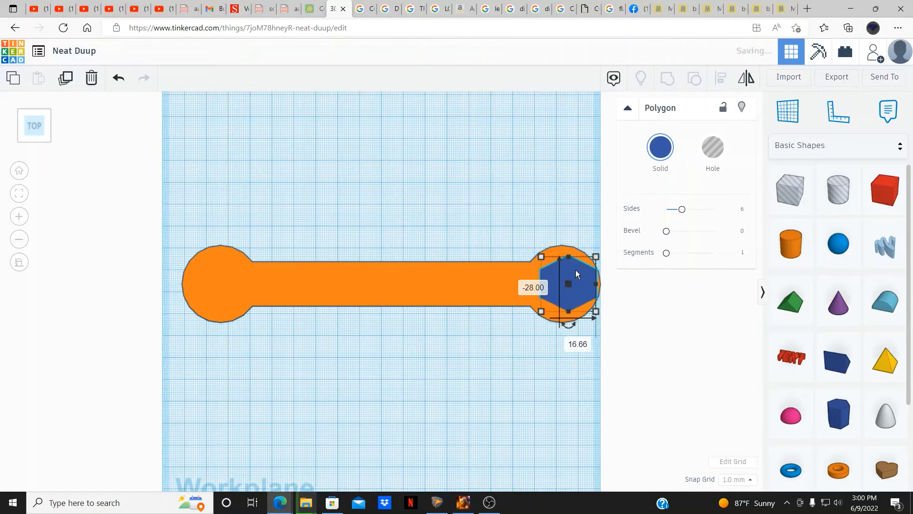
left_click_drag(567, 327, 589, 333)
key("ctrl+z")
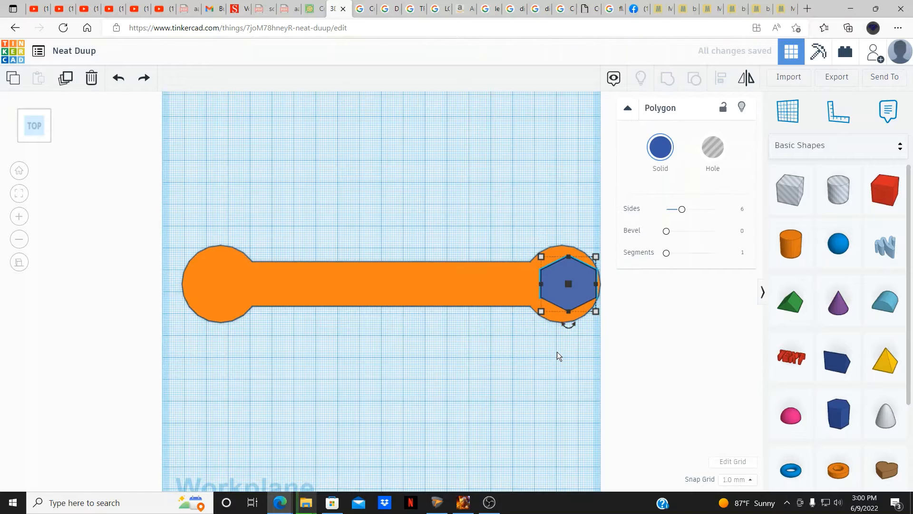
key("ctrl+z")
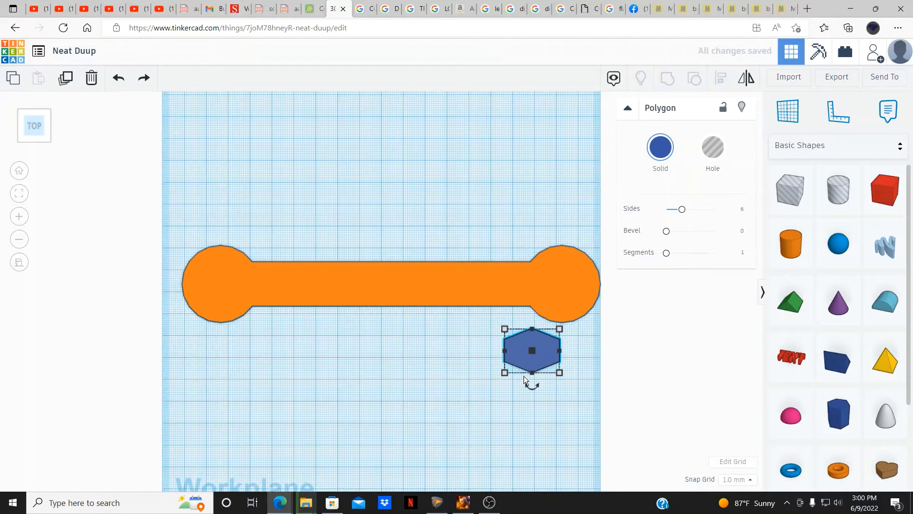
key("ctrl+z")
Step: Rotate the hexagon 45° in the workplane and deselect it
left_click(524, 386)
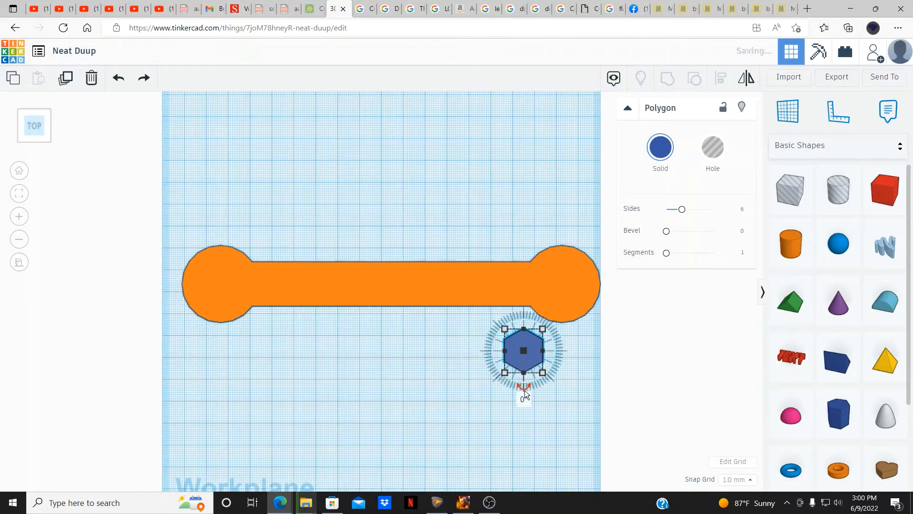
type("45")
key("Return")
left_click(543, 416)
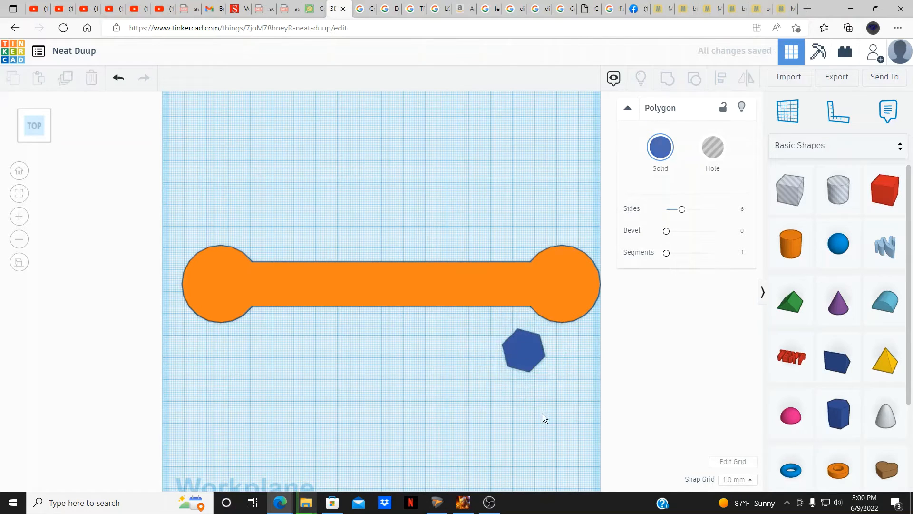
Step: Enlarge the rotated hexagon to about 26.66 mm in both width and depth
left_click(521, 355)
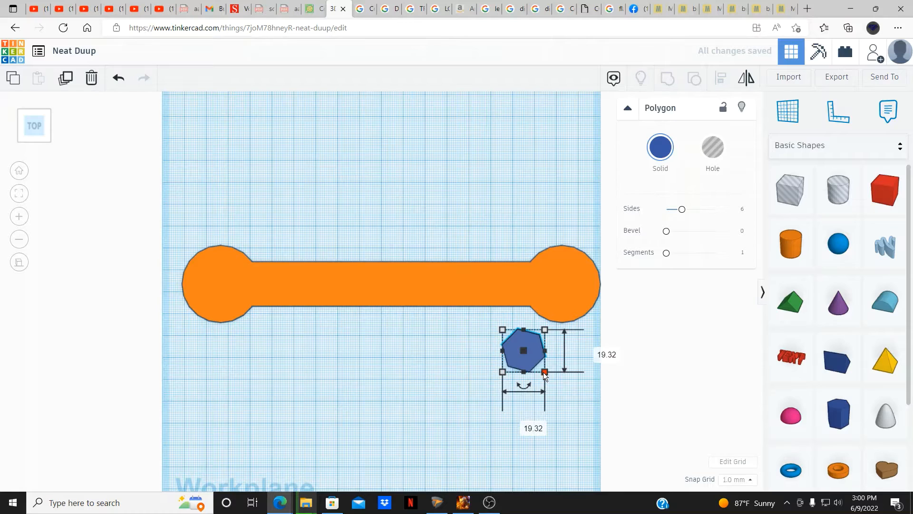
left_click_drag(545, 373, 558, 388)
left_click(438, 356)
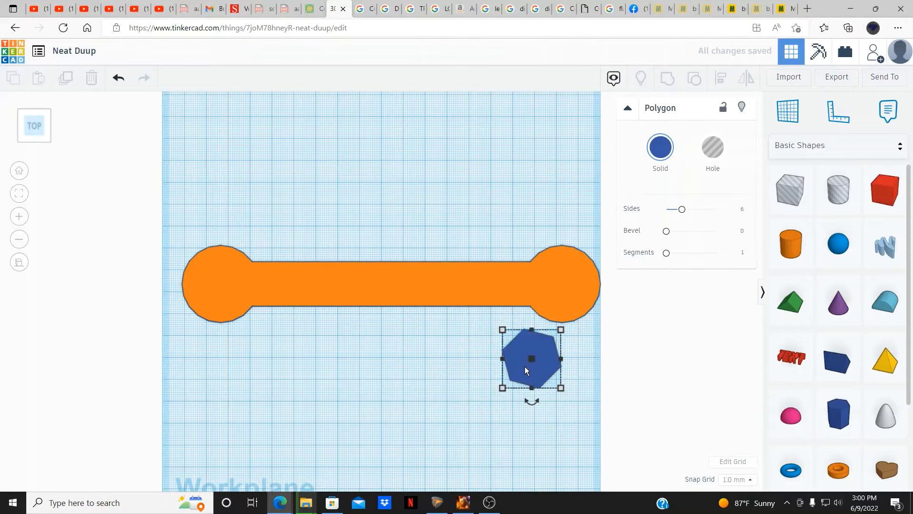
Step: Move the hexagon onto the part's right round end so it overhangs the outer edge, and shrink it slightly
left_click(522, 363)
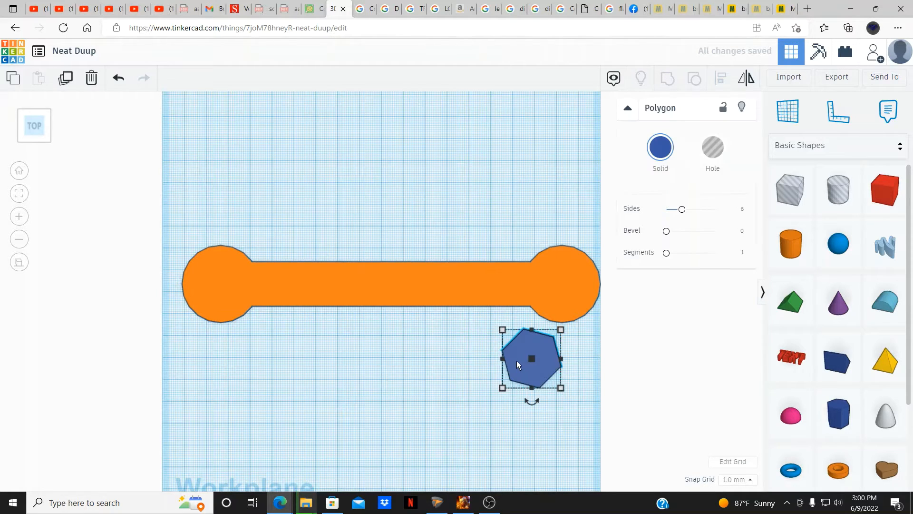
left_click_drag(521, 355, 563, 294)
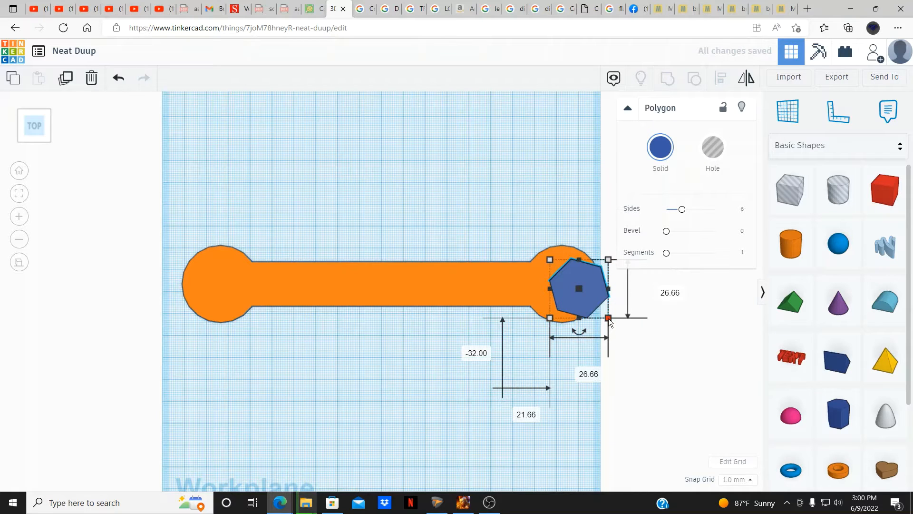
left_click_drag(608, 317, 572, 292)
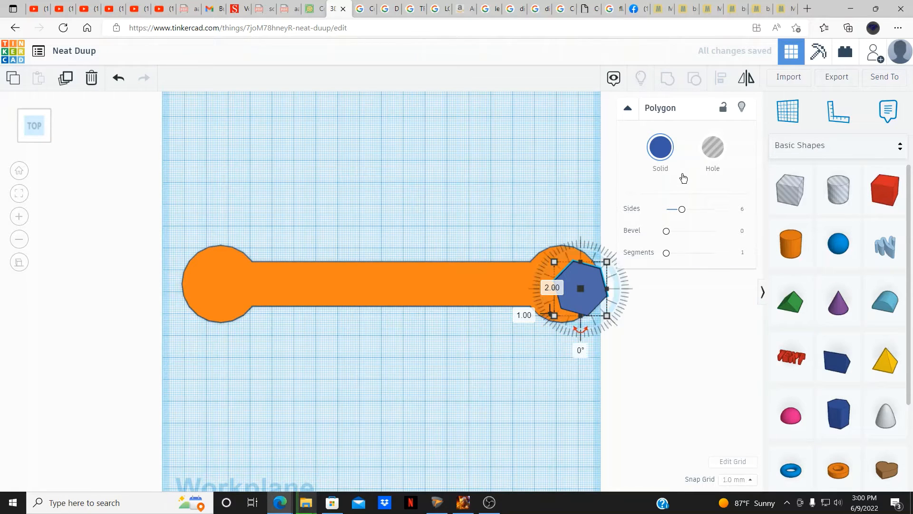
Step: Turn the hexagon into a hole and group it with the bar to cut an open jaw in the right end
left_click(714, 151)
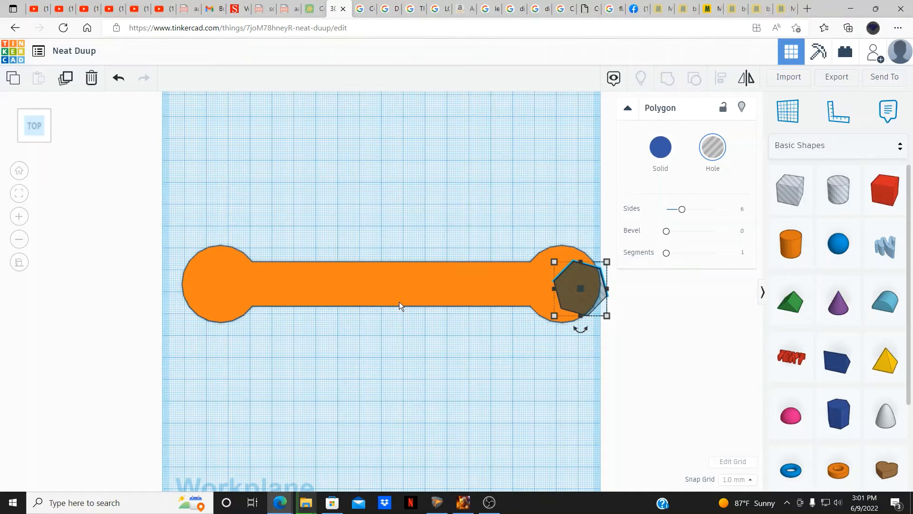
left_click(484, 289, "shift")
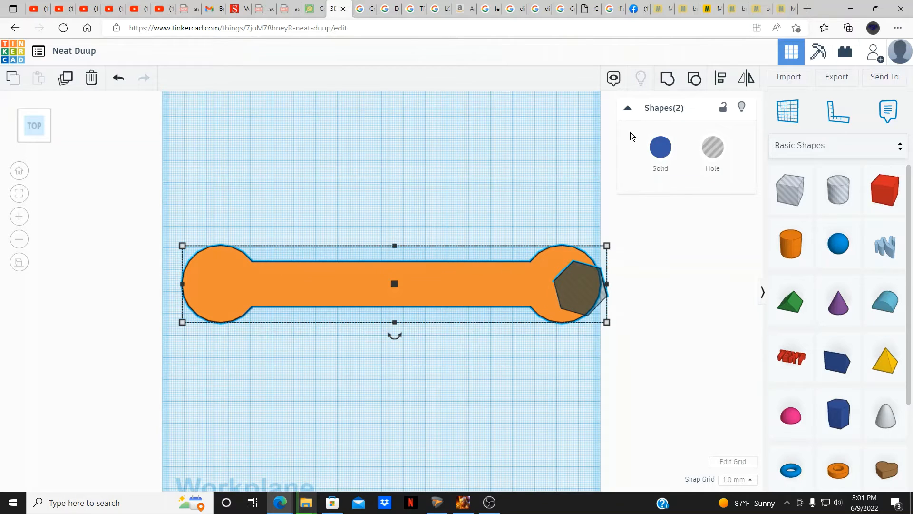
left_click(667, 78)
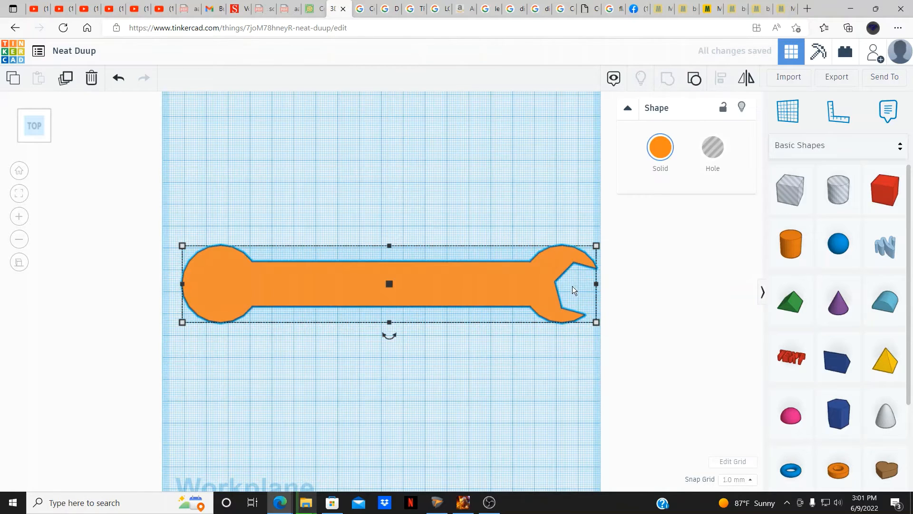
left_click(405, 383)
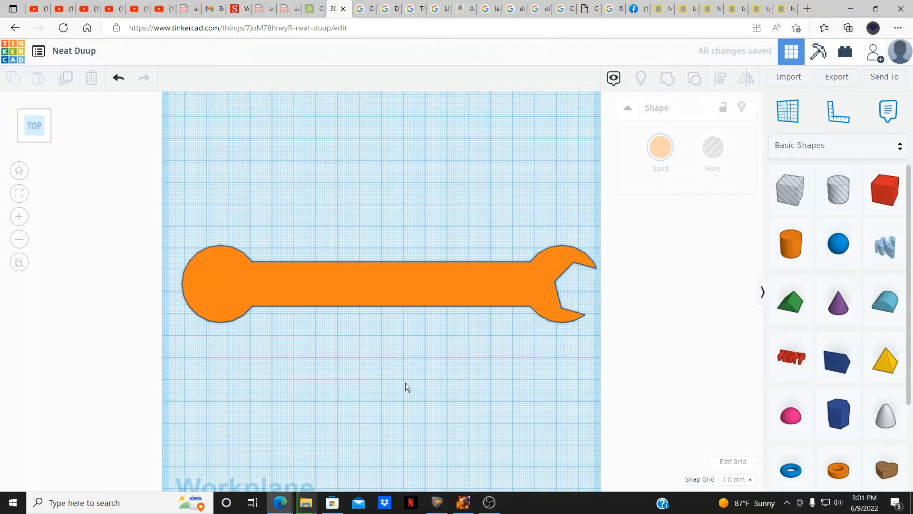
Step: Place another six-sided polygon on the left round end and enlarge it to about 20.66 by 22 mm
left_click(838, 413)
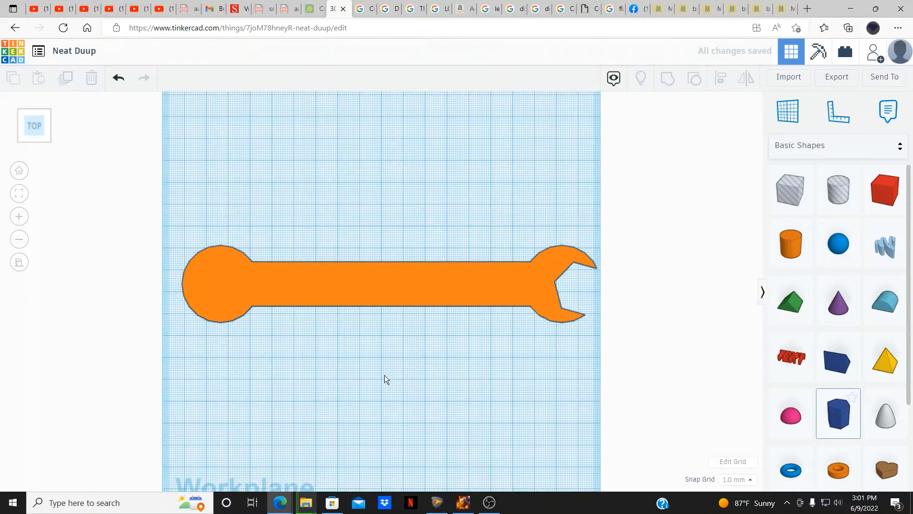
left_click(221, 285)
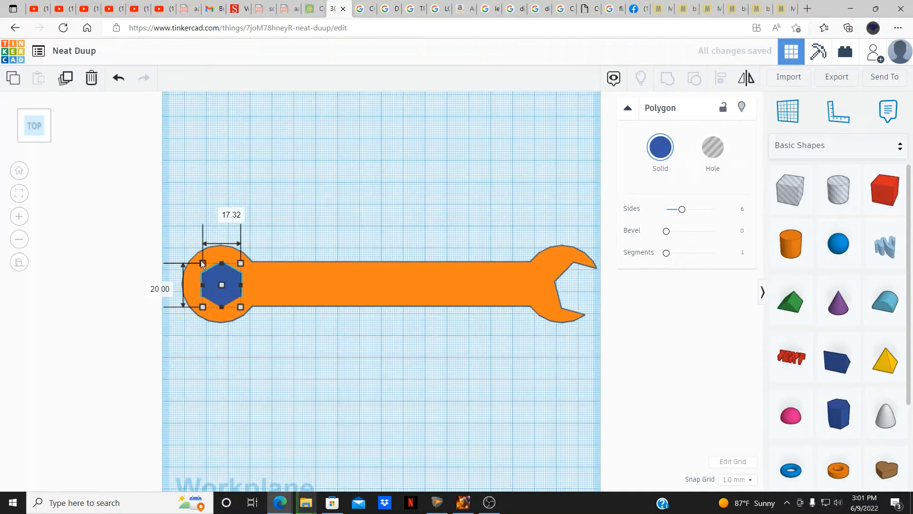
left_click_drag(201, 261, 196, 258)
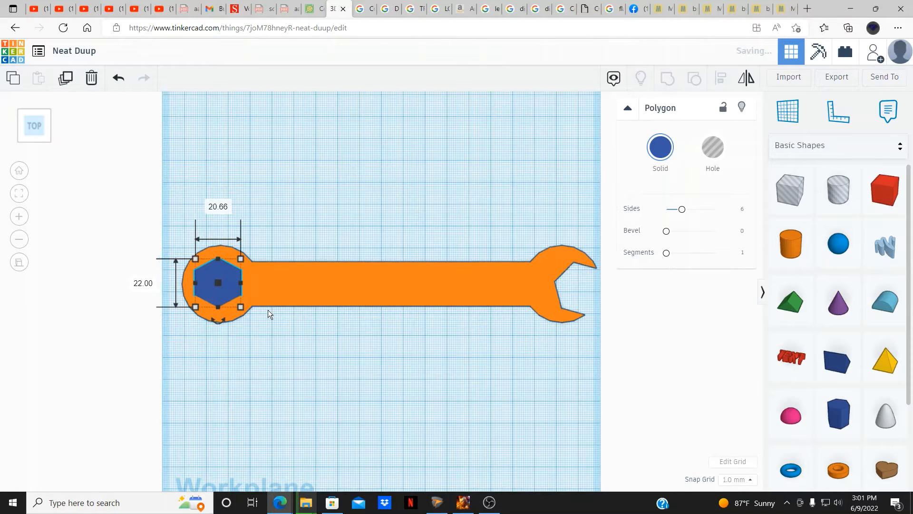
Step: Align the left hexagon with the wrench body's centre line across its width, and deselect both shapes
left_click(288, 293, "shift")
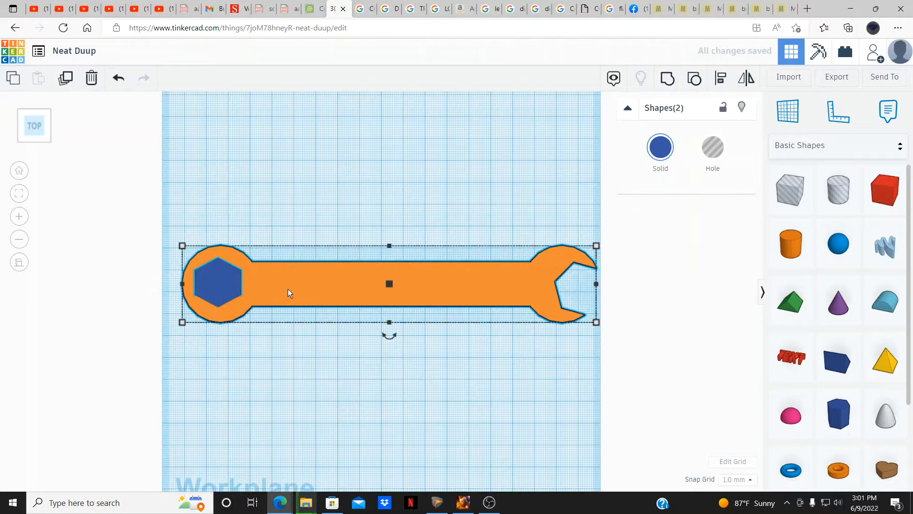
left_click(720, 78)
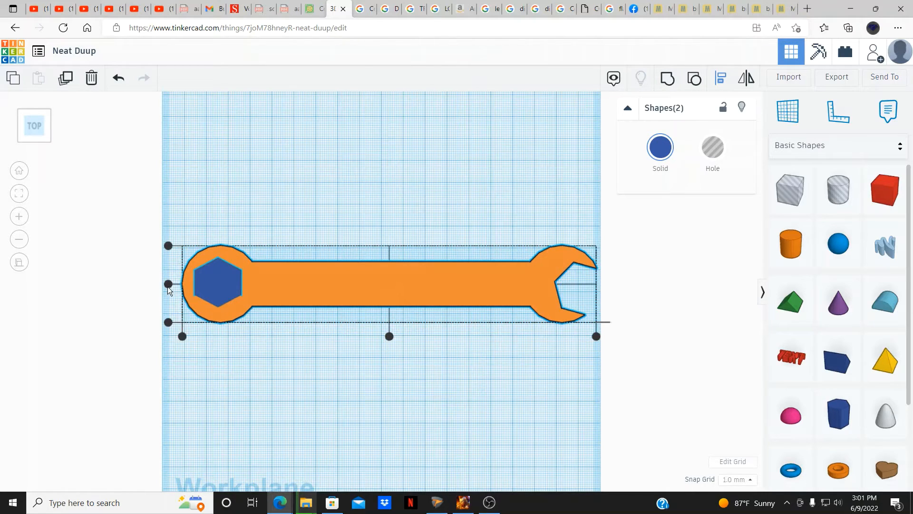
left_click(168, 285)
left_click(326, 413)
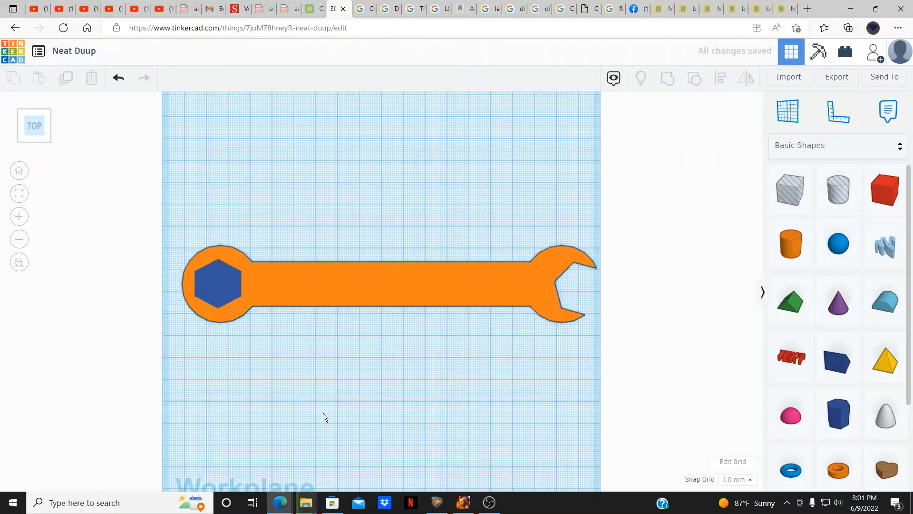
Step: Turn the hexagon on the wrench's left end into a hole and deselect it
left_click_drag(156, 227, 634, 375)
left_click(275, 408)
left_click(230, 288)
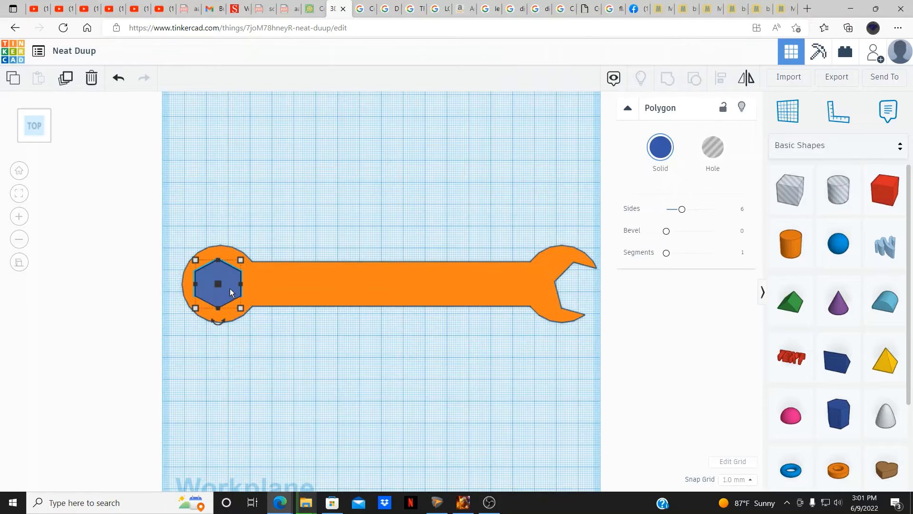
left_click(712, 147)
left_click(393, 389)
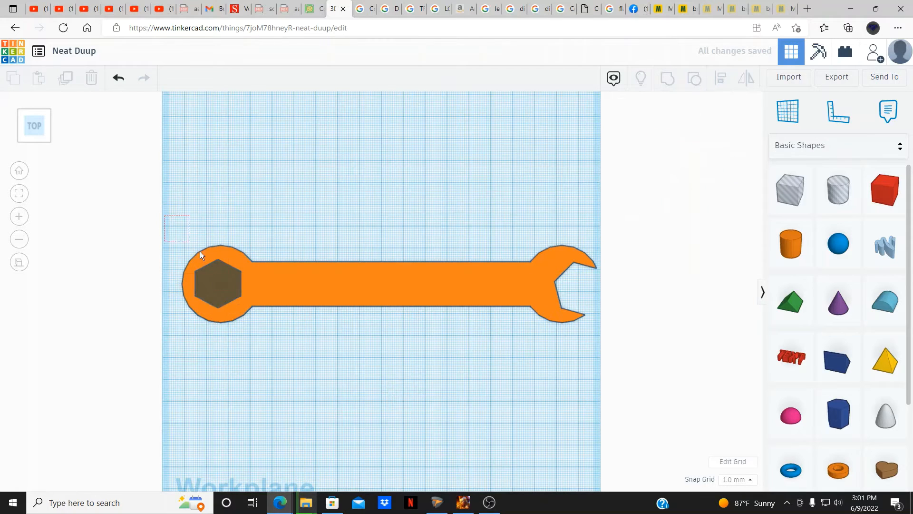
Step: Group the wrench body with the left hexagon hole to cut the closed hexagonal opening in the round end
left_click_drag(200, 251, 618, 373)
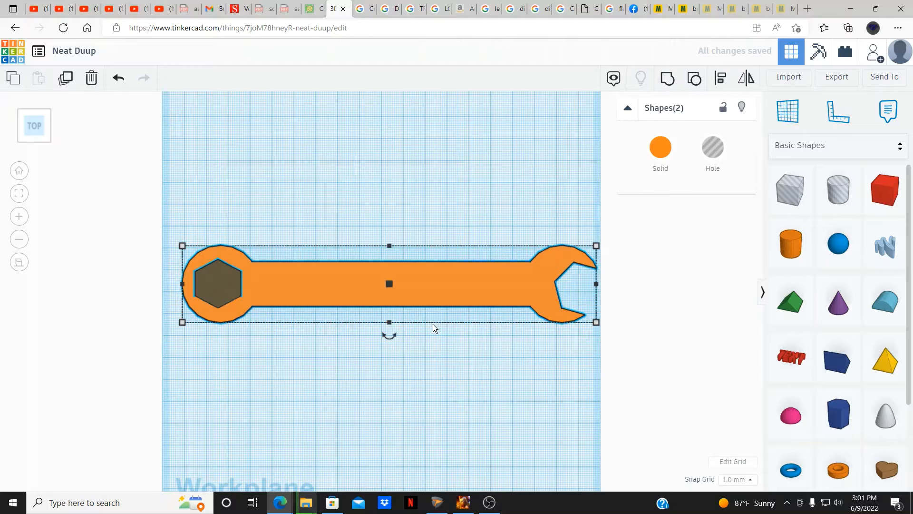
left_click(673, 81)
left_click(385, 397)
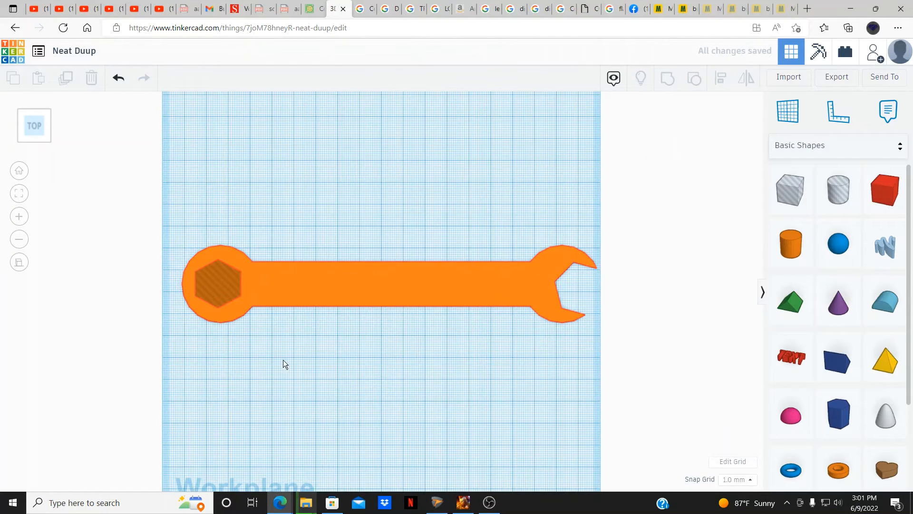
right_click_drag(332, 348, 366, 372)
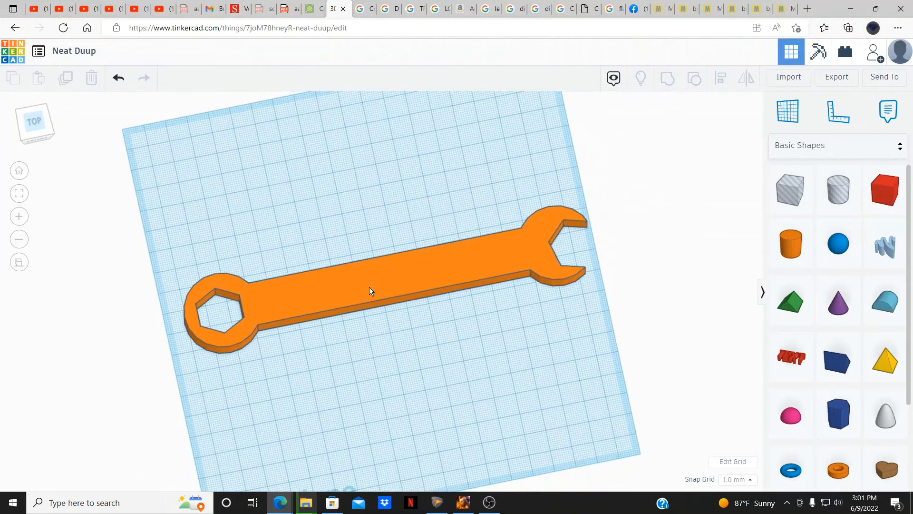
Step: Move the finished wrench further back on the workplane, deselect it and return to the top view
left_click_drag(369, 288, 346, 242)
left_click(453, 375)
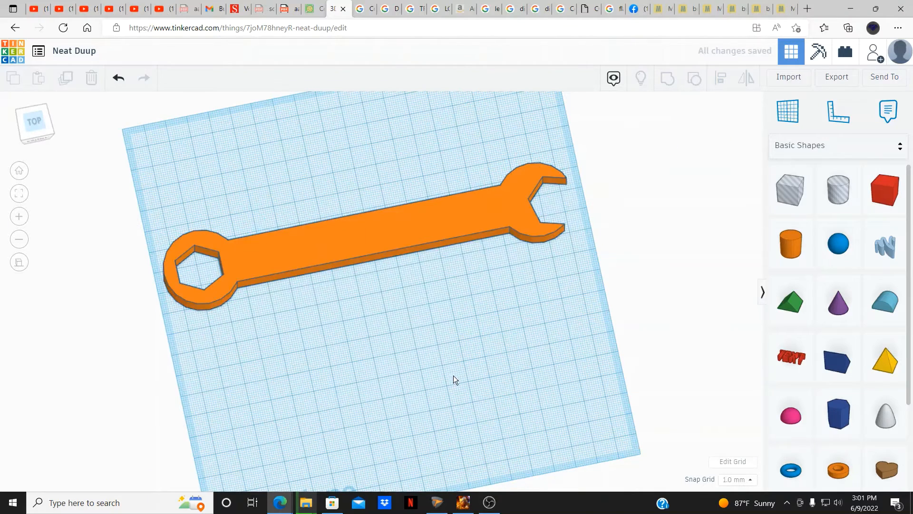
right_click_drag(453, 378, 119, 145)
left_click(41, 125)
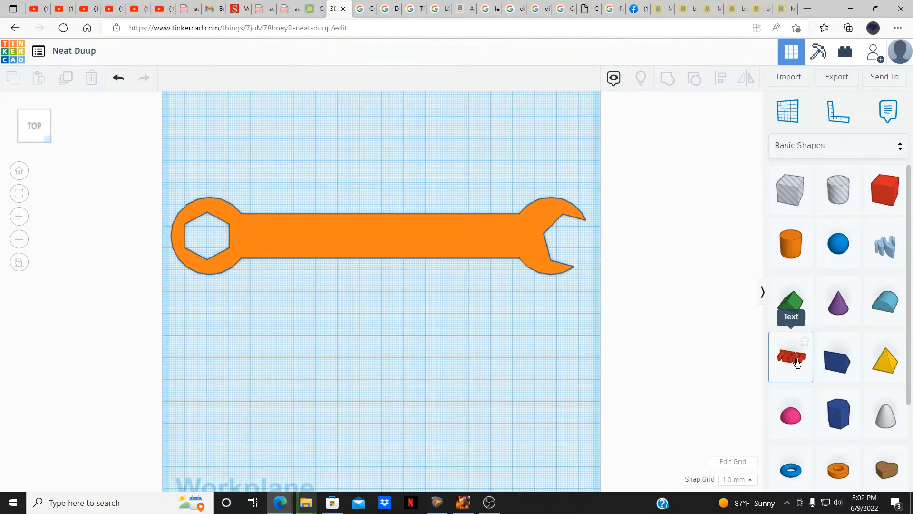
Step: Place a text shape just below the wrench handle and set its letters to 10 mm tall in the top view
left_click_drag(796, 359, 704, 361)
left_click_drag(413, 343, 343, 307)
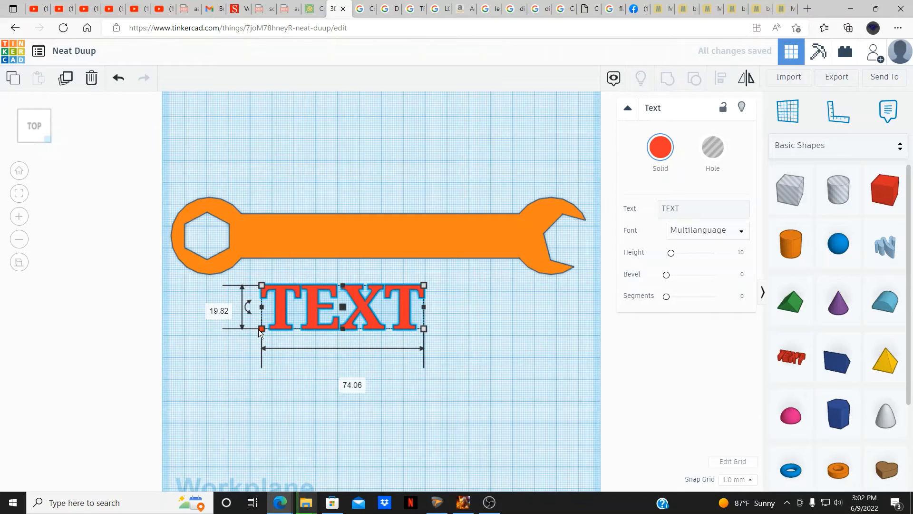
left_click(216, 306)
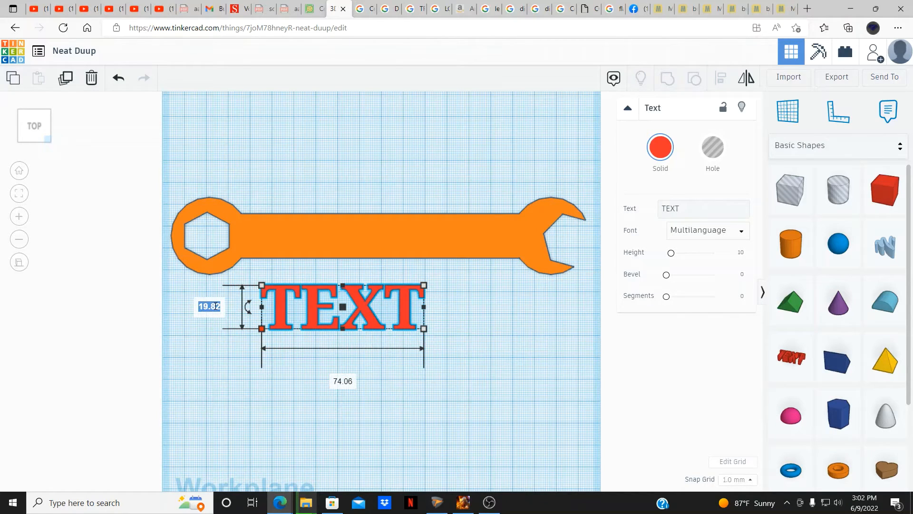
type("10")
key("Return")
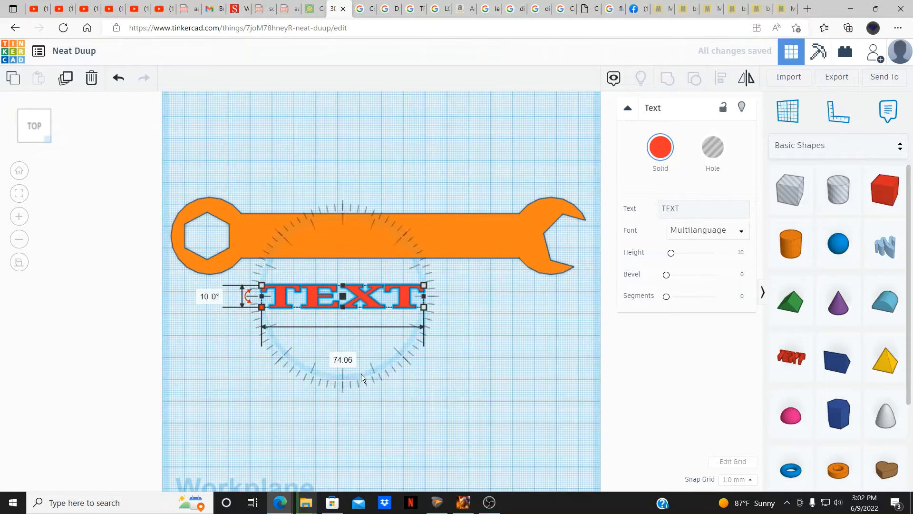
Step: Change the text shape's wording to "METRIC 25MM Wrench"
left_click(678, 207)
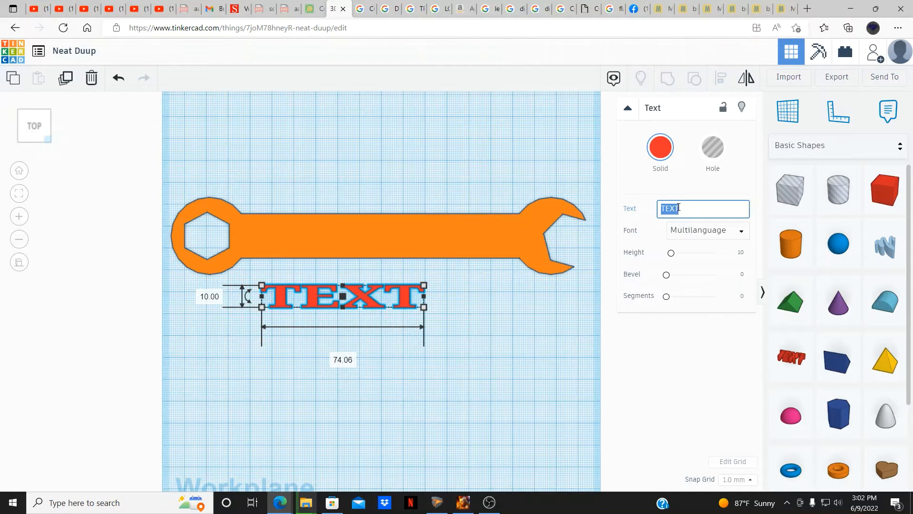
type("METRIC")
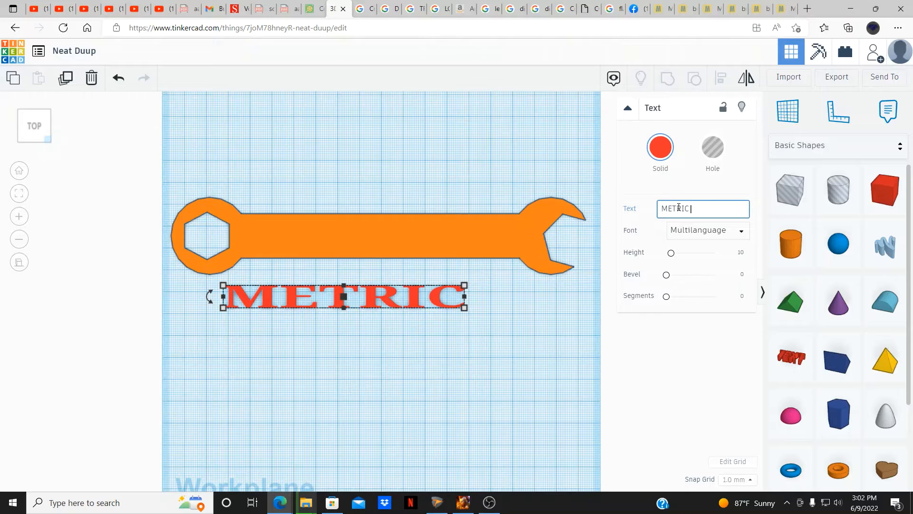
type(" 25MM")
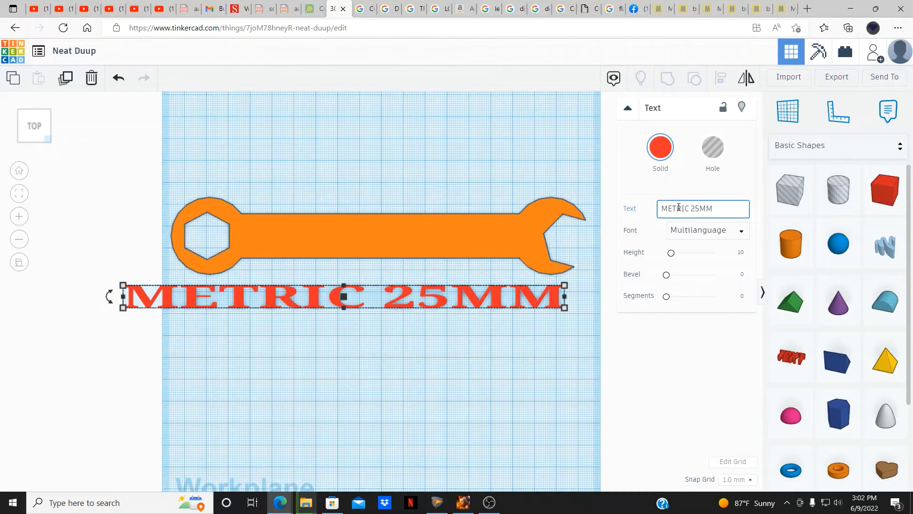
type(" Wrench")
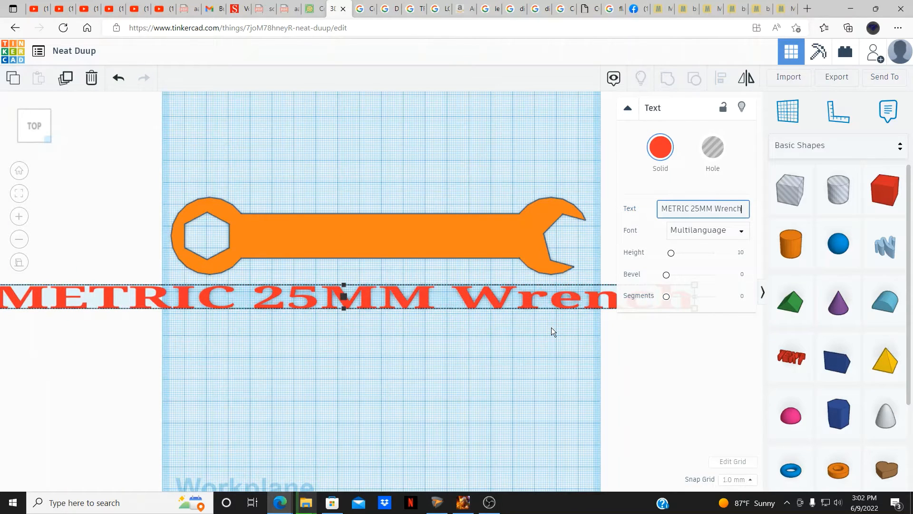
Step: Shrink the text label proportionally and move it about 94 mm left, just below the middle of the wrench handle
scroll(551, 327, "down", 3)
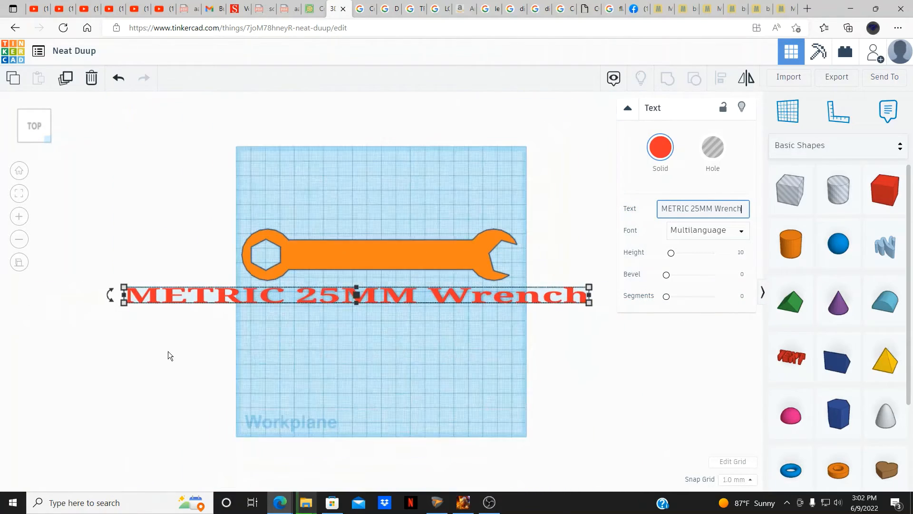
mouse_move(157, 302)
left_click_drag(164, 304, 446, 297)
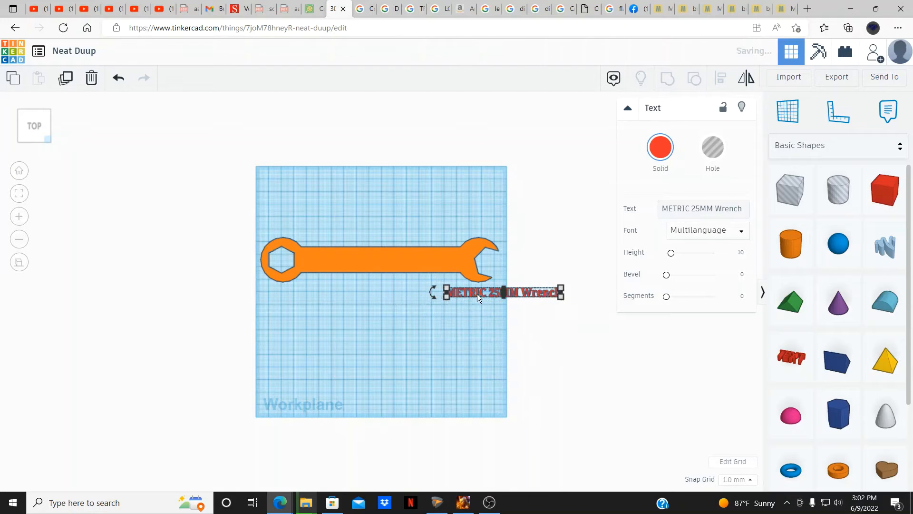
scroll(423, 332, "up", 3)
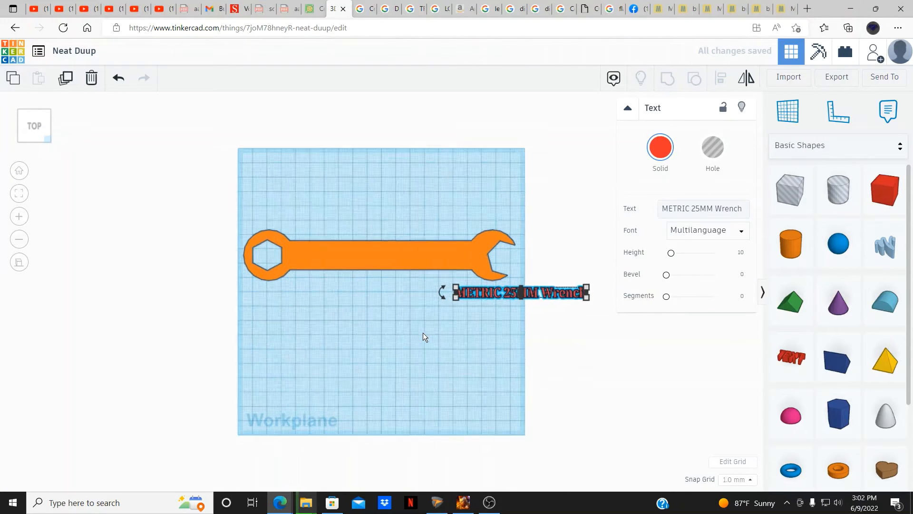
left_click_drag(507, 294, 342, 287)
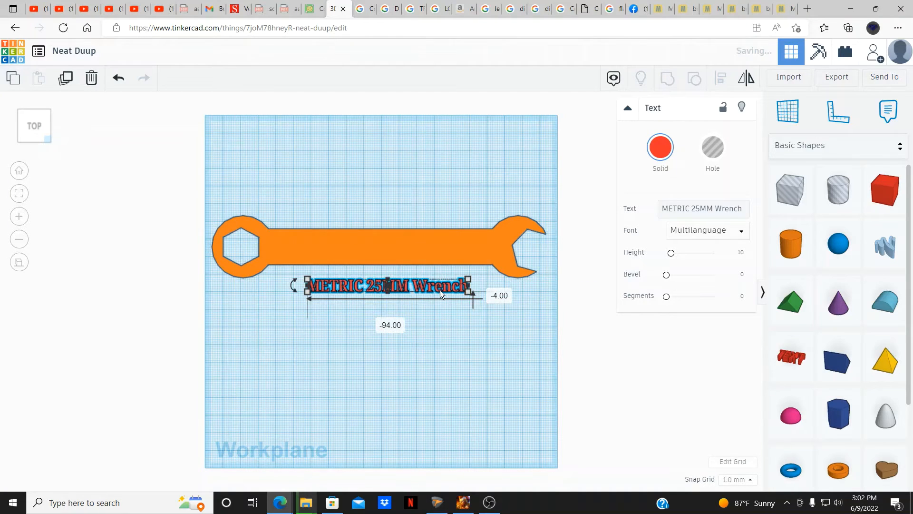
Step: Scale the text label down further to about 74.12 by 6.16 mm
scroll(440, 290, "up", 3)
scroll(440, 290, "up", 3)
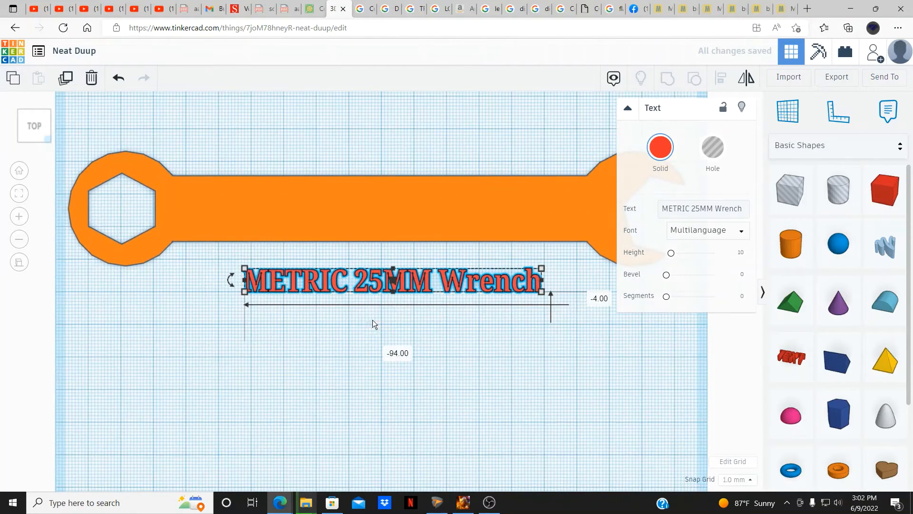
left_click_drag(244, 291, 298, 287)
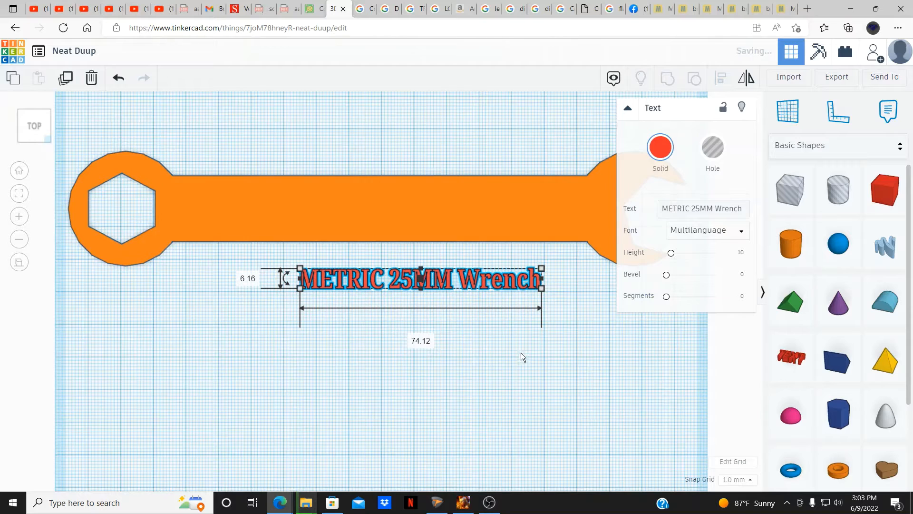
Step: Try the Sans Mono, Sans and Serif fonts on the text label
left_click(737, 232)
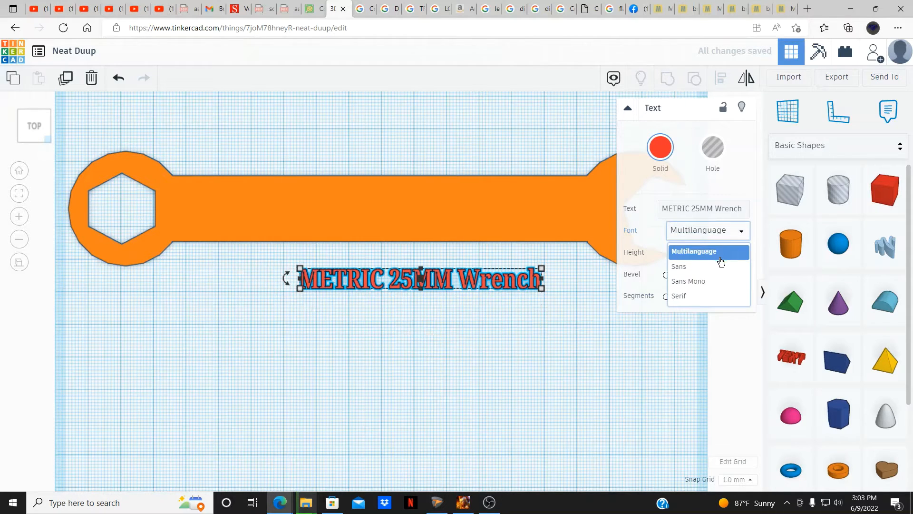
left_click(714, 281)
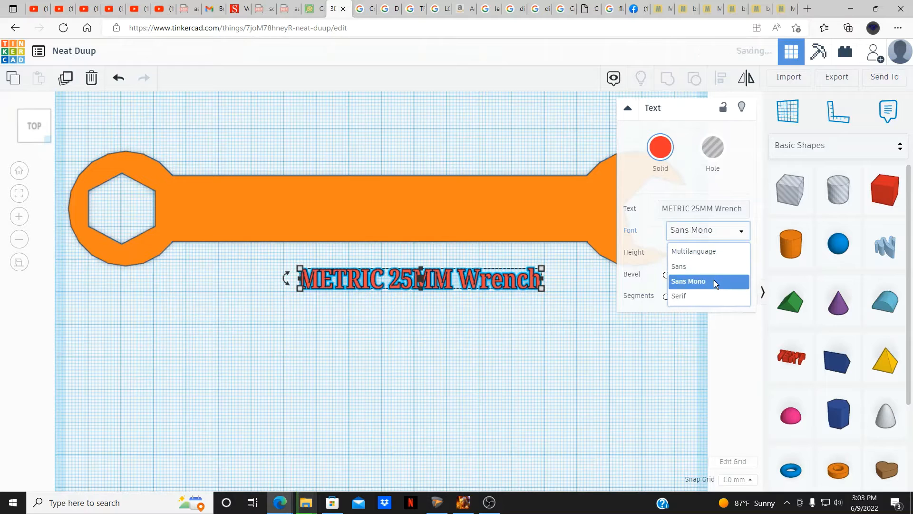
left_click(708, 232)
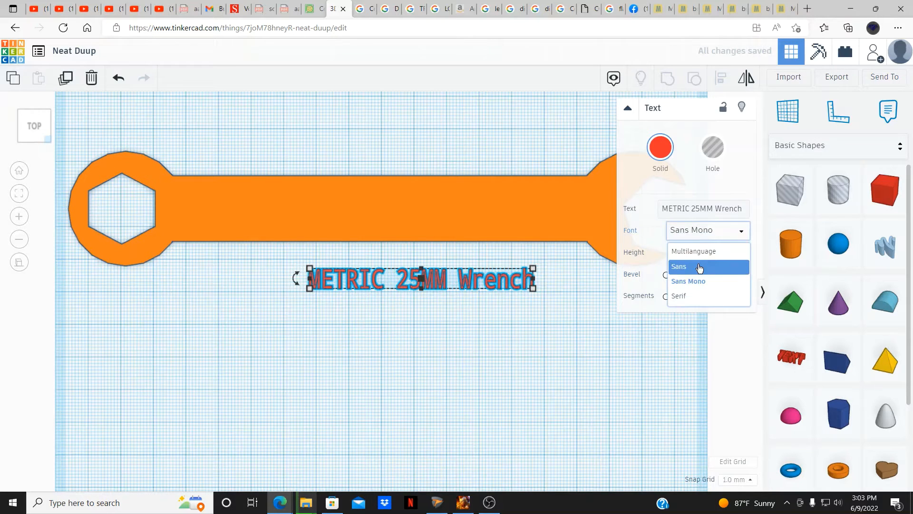
left_click(699, 265)
left_click(715, 235)
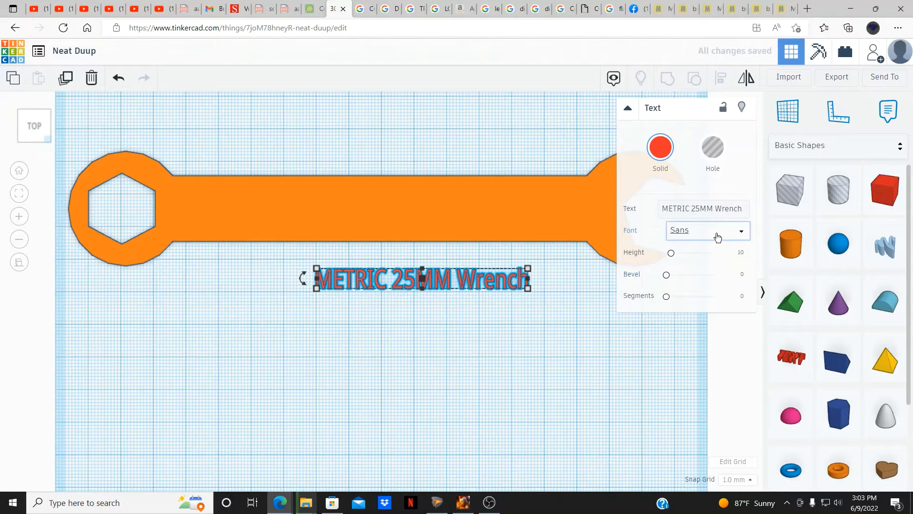
left_click(695, 297)
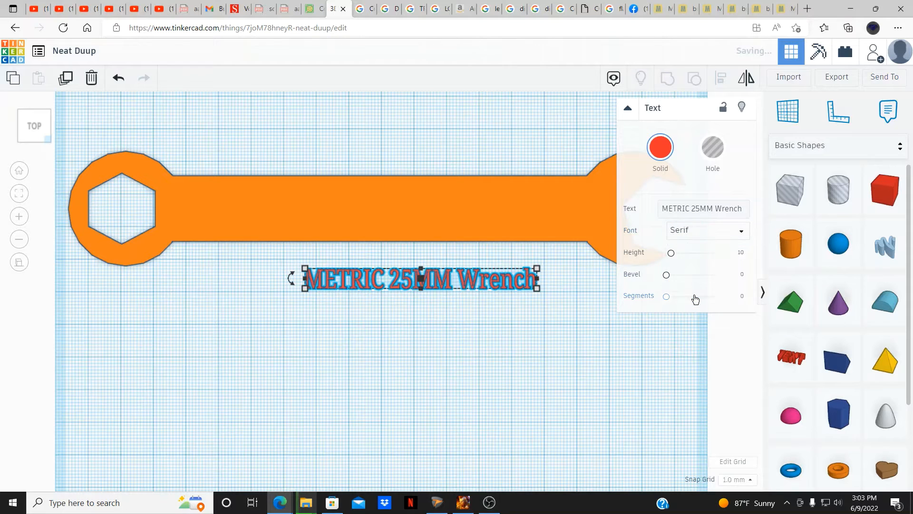
left_click(701, 231)
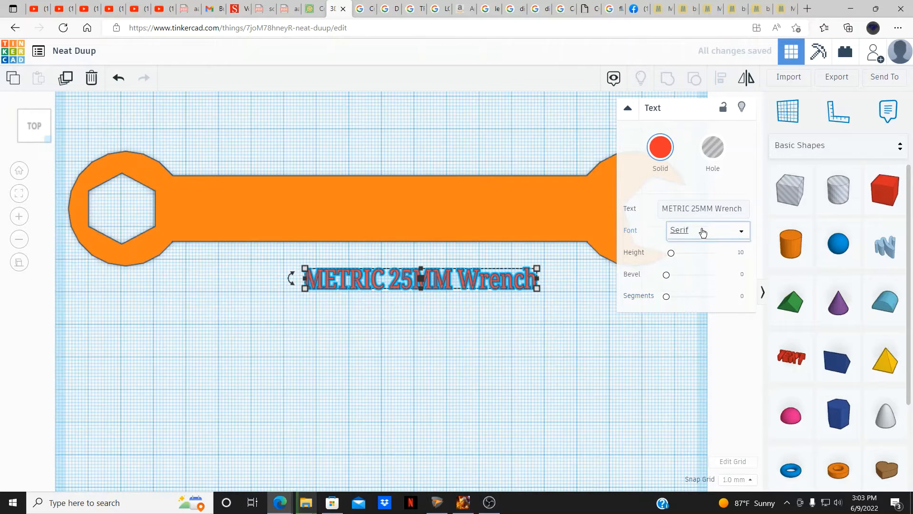
left_click(692, 281)
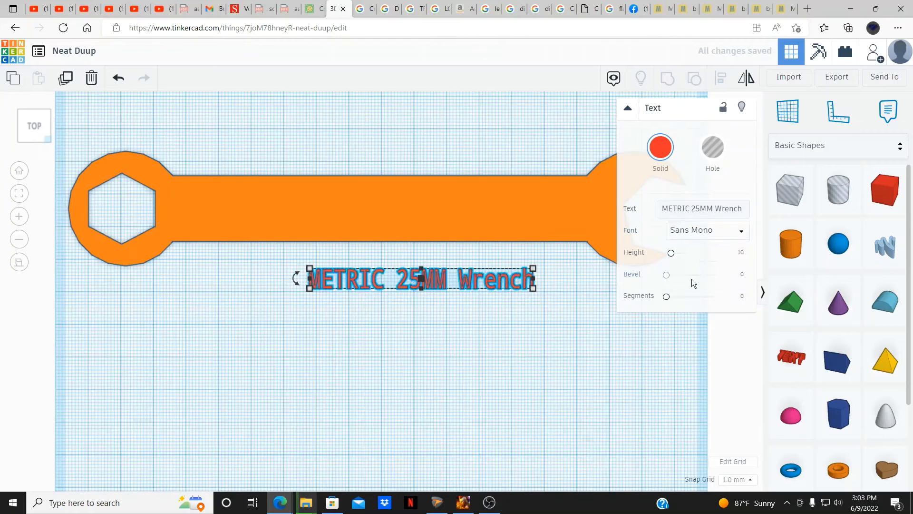
Step: Compare Sans with Sans Mono on the text label once more and set its font to Sans
left_click(701, 230)
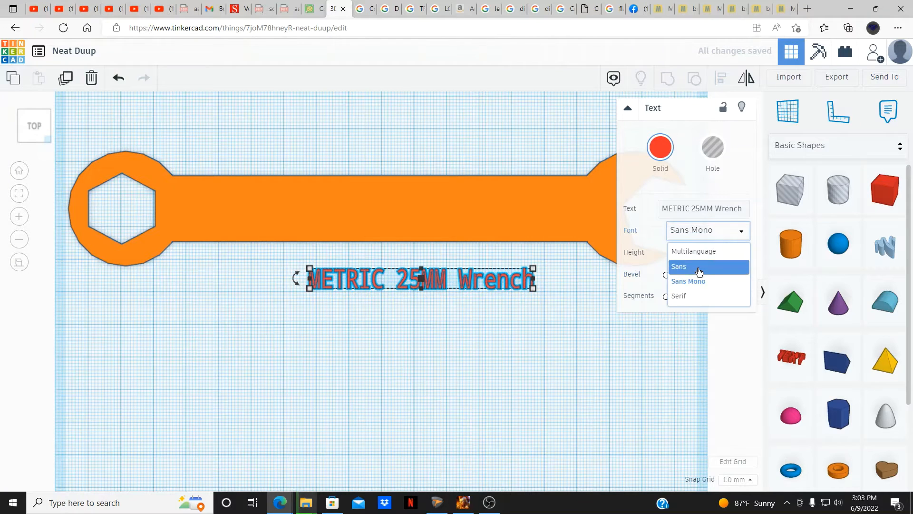
left_click(698, 265)
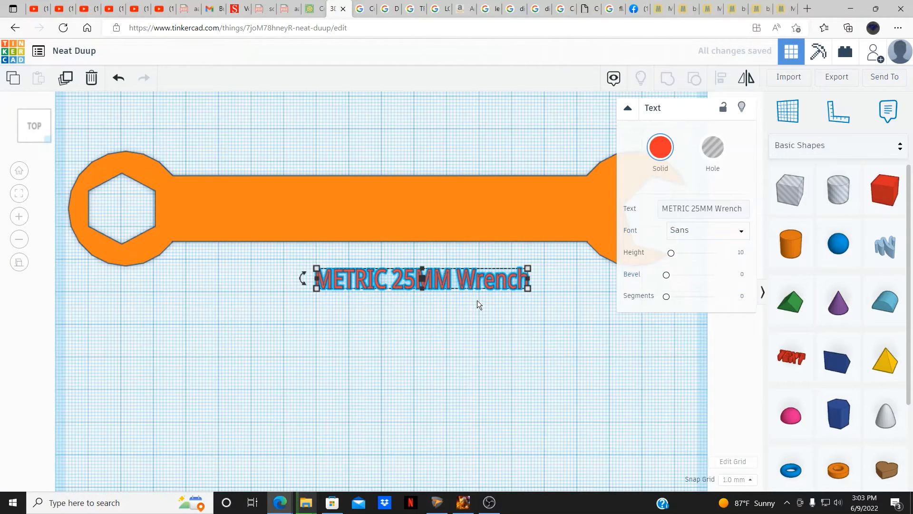
left_click(738, 231)
left_click(705, 282)
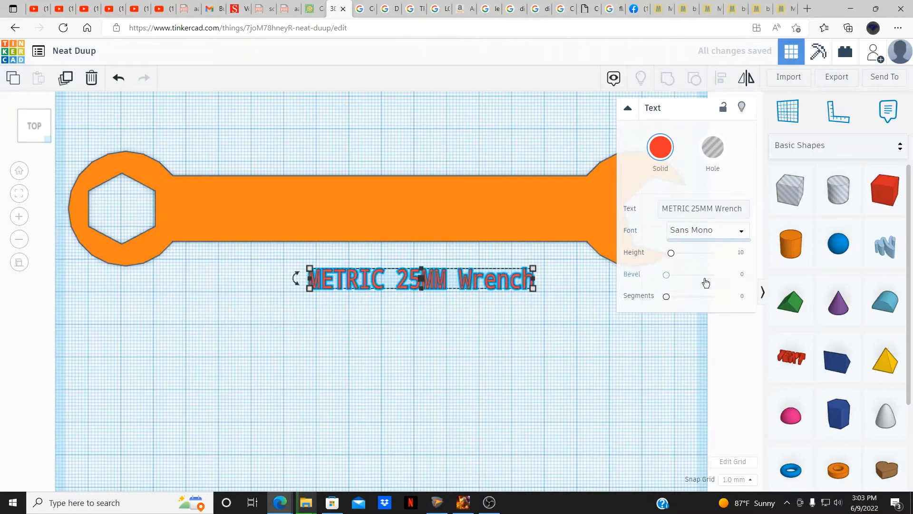
left_click(735, 234)
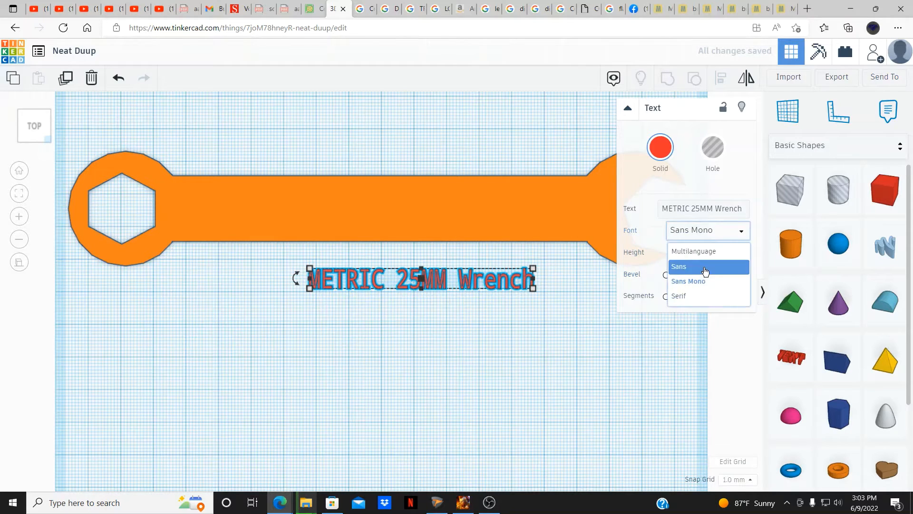
left_click(706, 267)
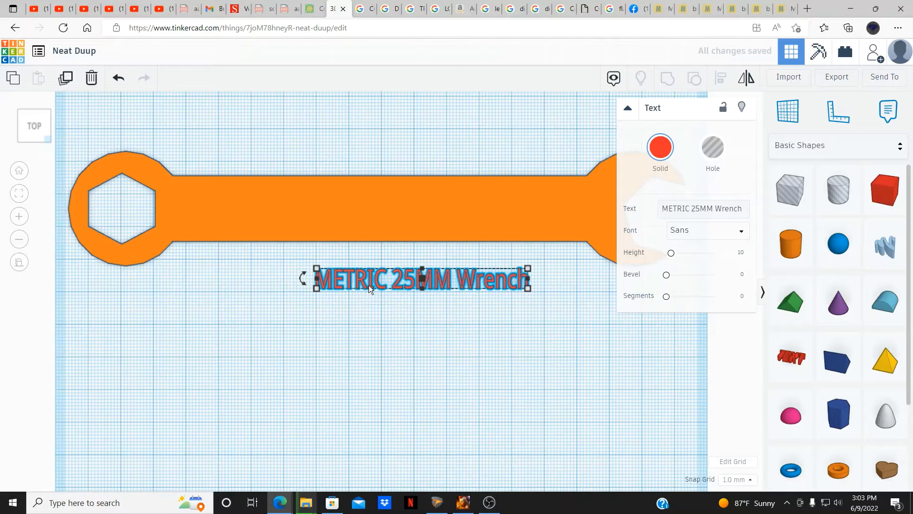
Step: Move the text label from in front of the wrench onto the middle of its handle
right_click_drag(404, 352, 357, 240)
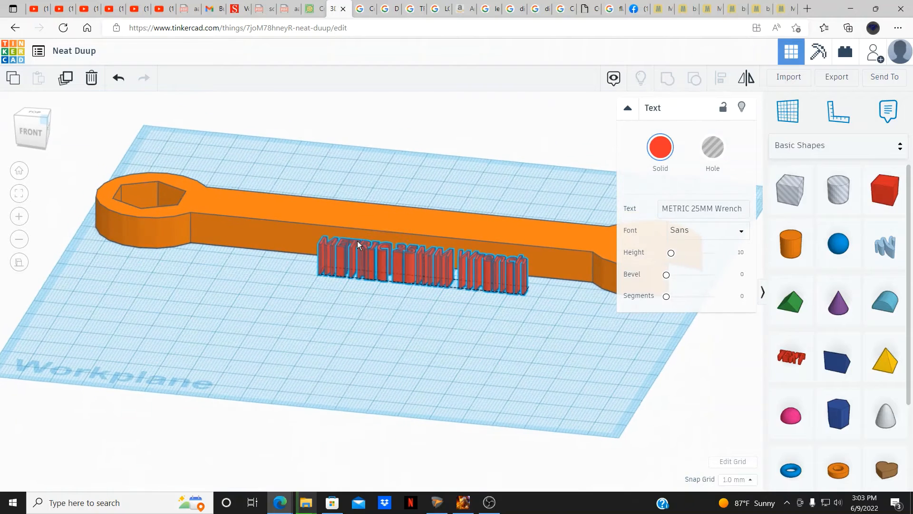
left_click_drag(397, 275, 378, 241)
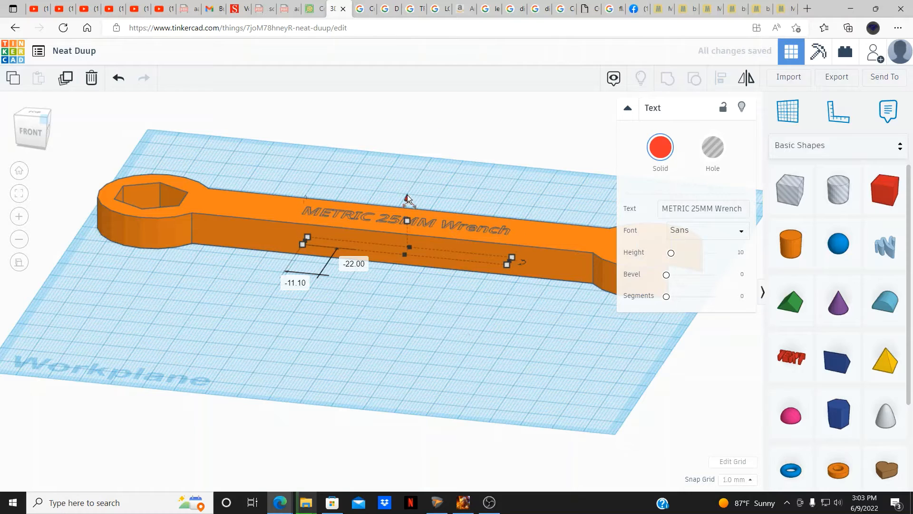
Step: Align the text label and the wrench on their centers in both horizontal directions
left_click(38, 113)
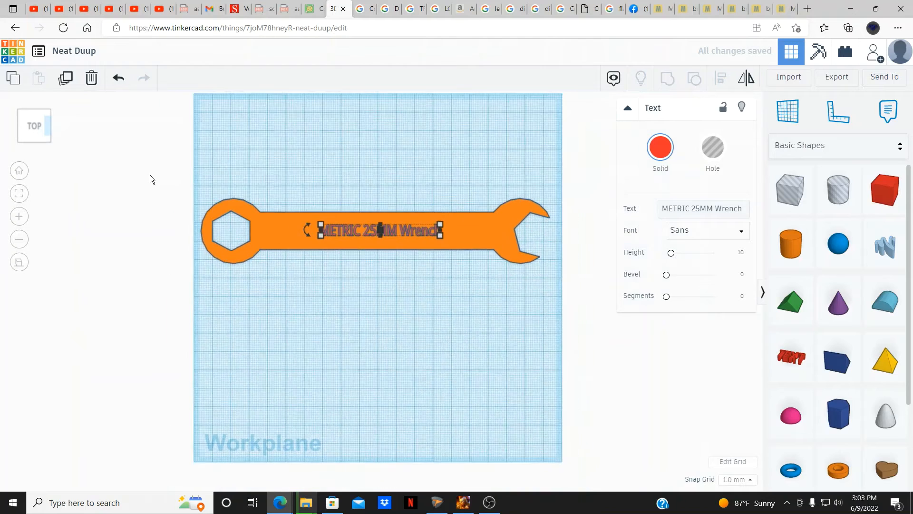
left_click_drag(153, 170, 564, 309)
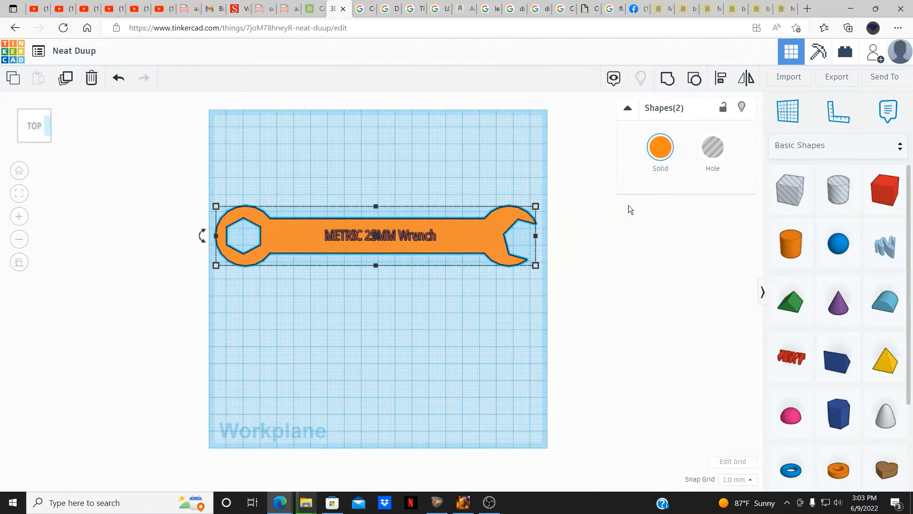
left_click(722, 78)
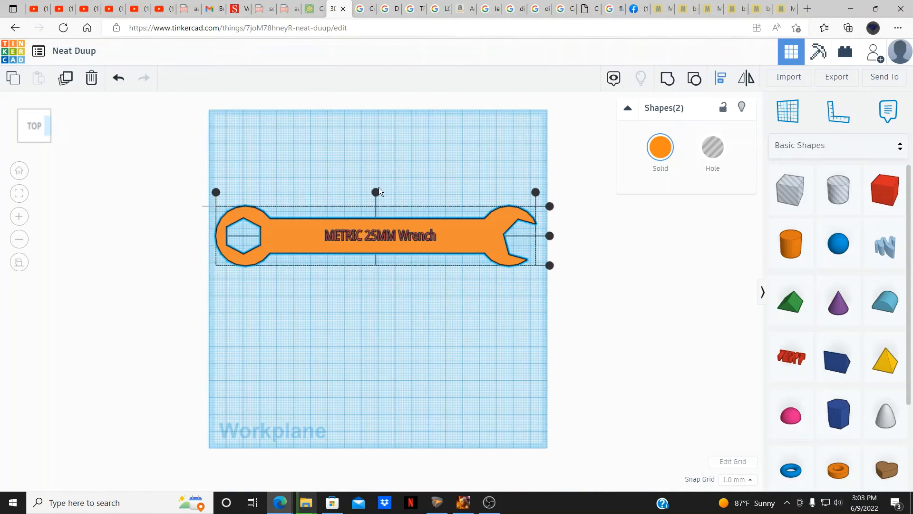
left_click(376, 192)
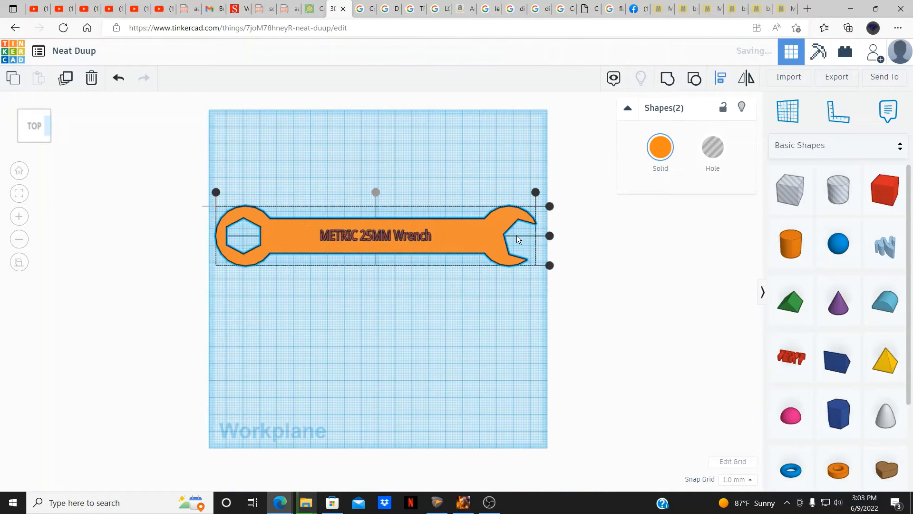
left_click(550, 236)
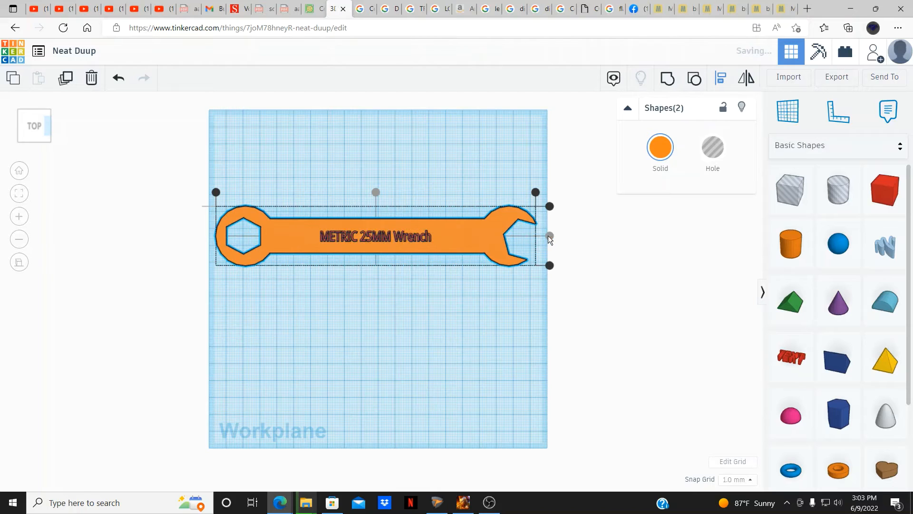
left_click(120, 223)
scroll(432, 244, "up", 5)
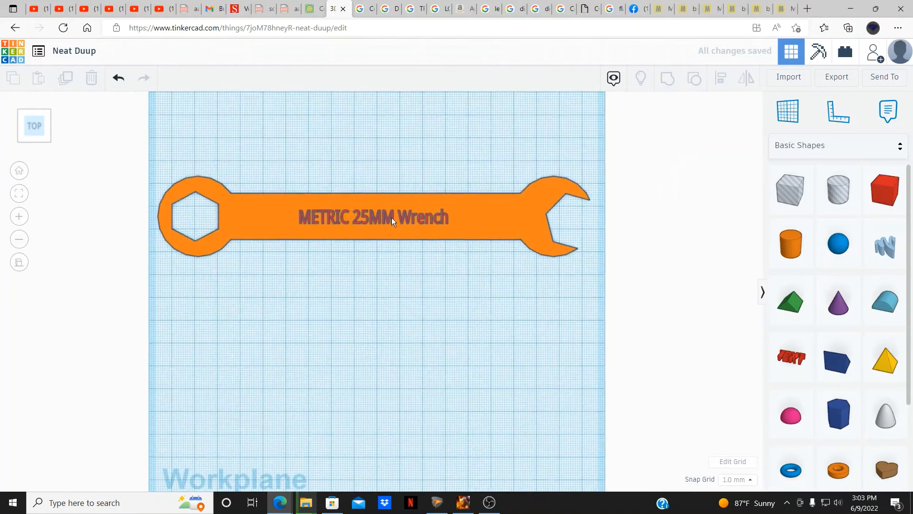
Step: Raise the text label 1 mm so its letters stand out of the wrench handle
left_click(388, 207)
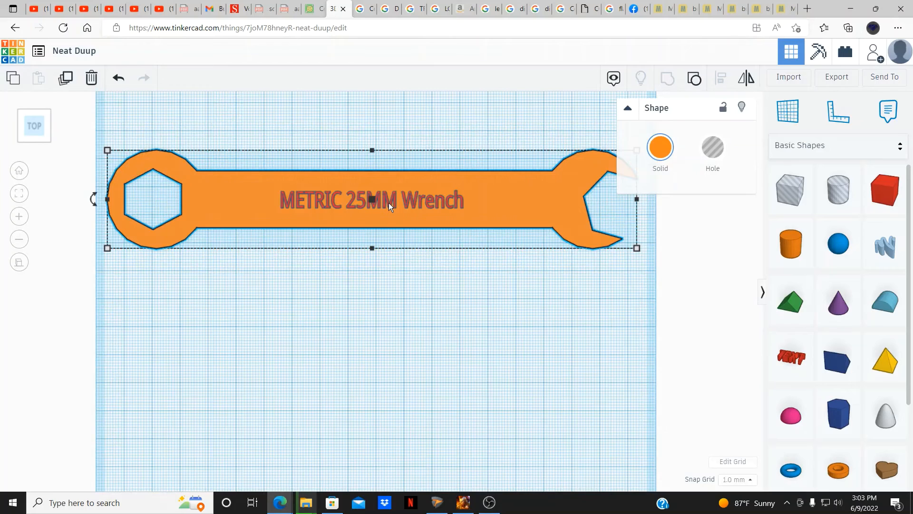
left_click(370, 262)
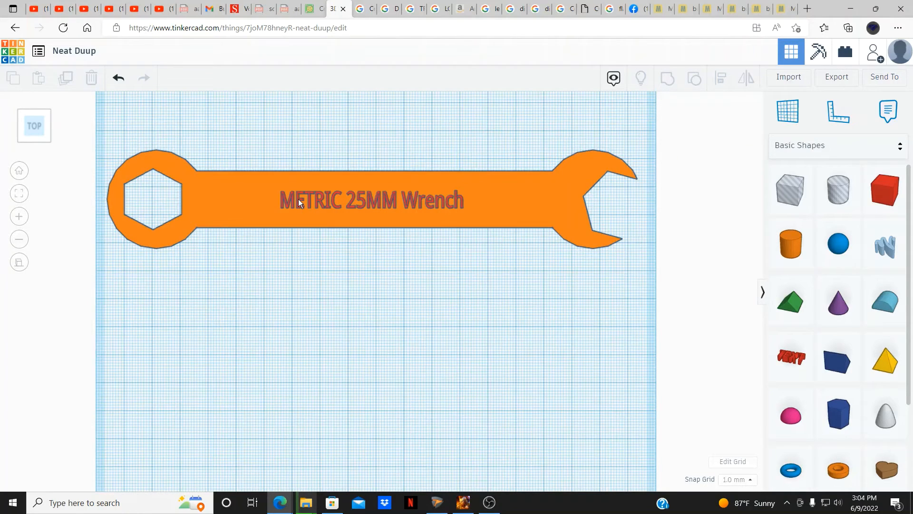
left_click(299, 198)
right_click_drag(377, 265, 362, 253)
scroll(409, 252, "up", 5)
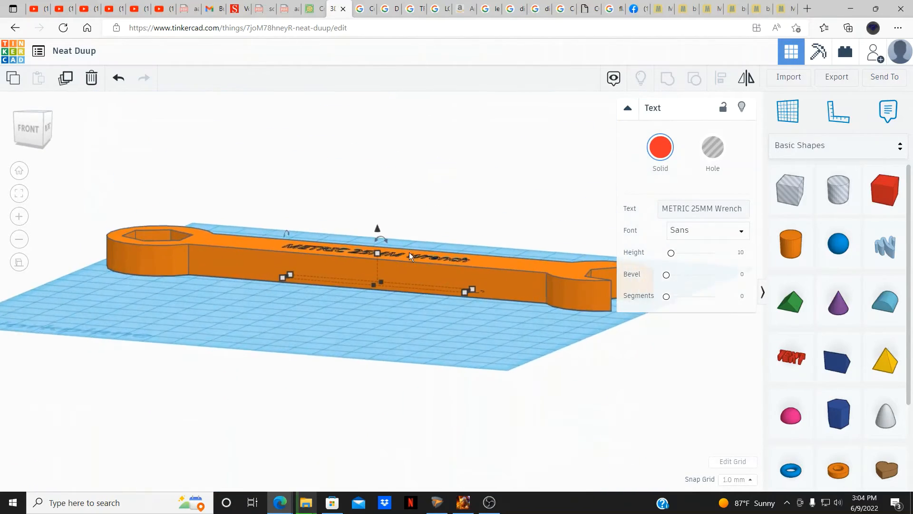
left_click_drag(376, 205, 374, 202)
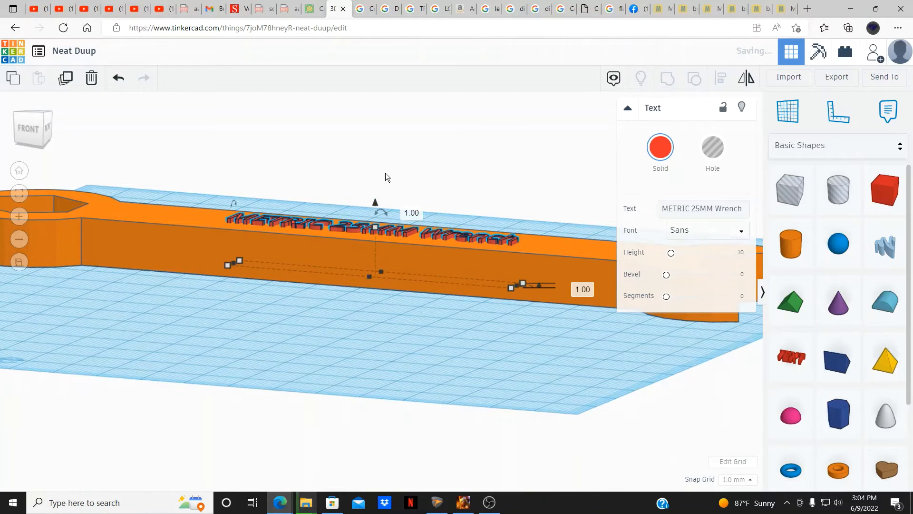
left_click(375, 162)
right_click_drag(375, 162, 441, 281)
scroll(442, 282, "down", 3)
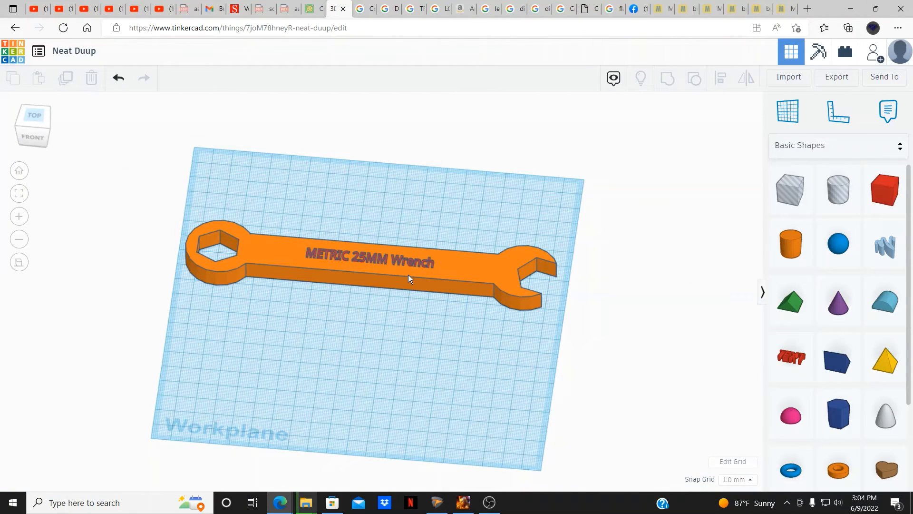
Step: Undo raising the text label above the wrench handle
key("ctrl+z")
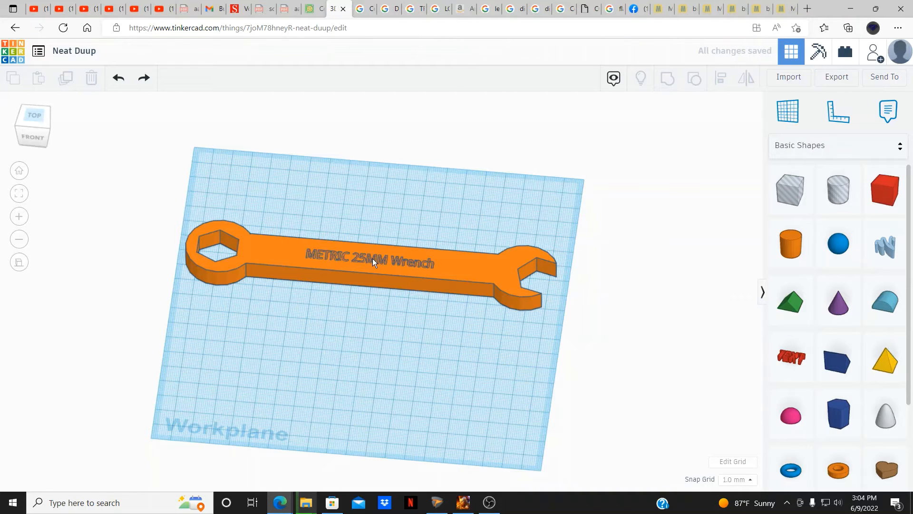
scroll(373, 261, "down", 5)
scroll(373, 261, "up", 5)
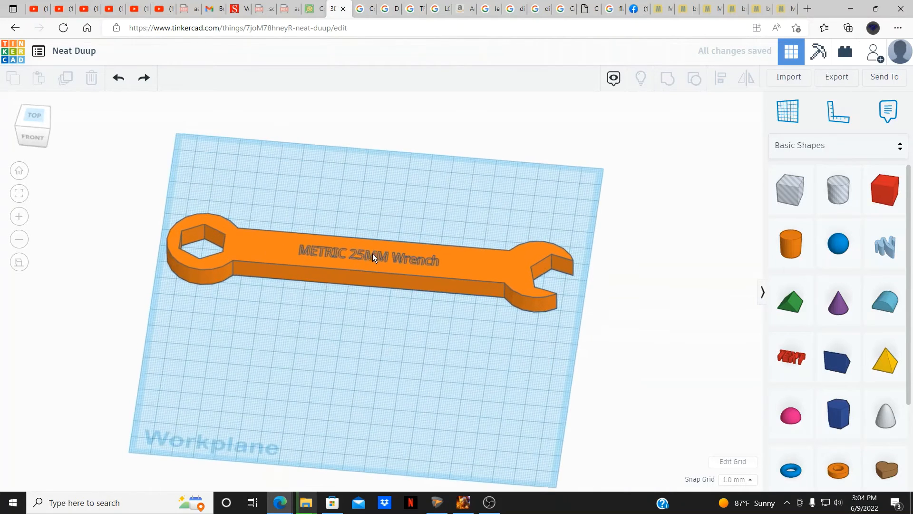
scroll(369, 250, "up", 2)
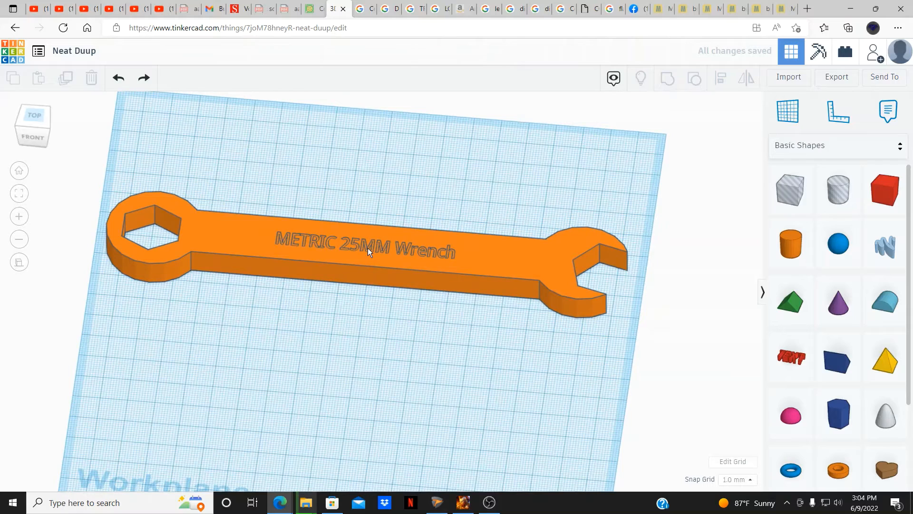
Step: Undo the text label's centering and its move onto the handle
left_click(368, 252)
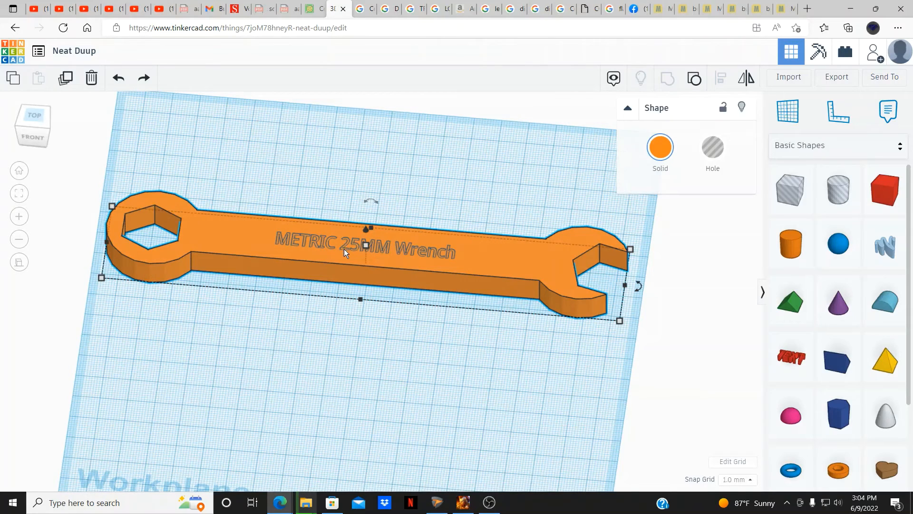
scroll(302, 231, "up", 1)
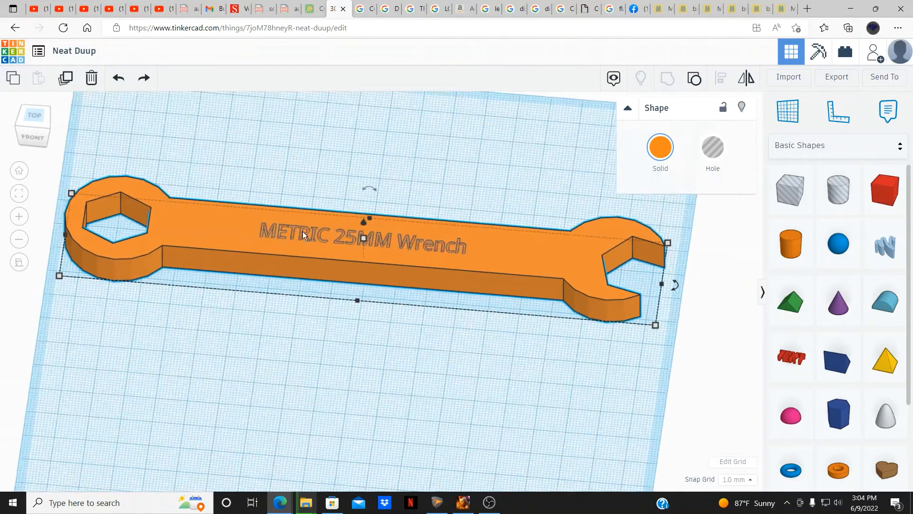
scroll(303, 231, "up", 2)
left_click(313, 321)
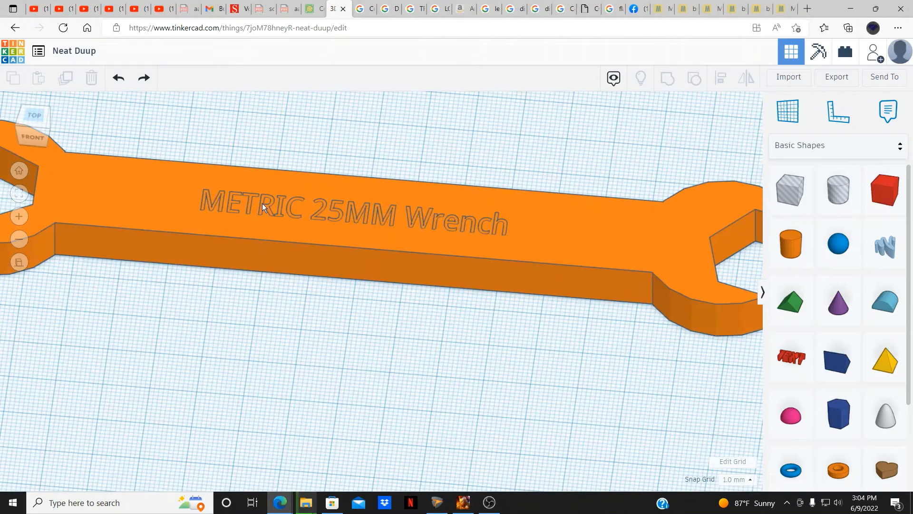
left_click(262, 205)
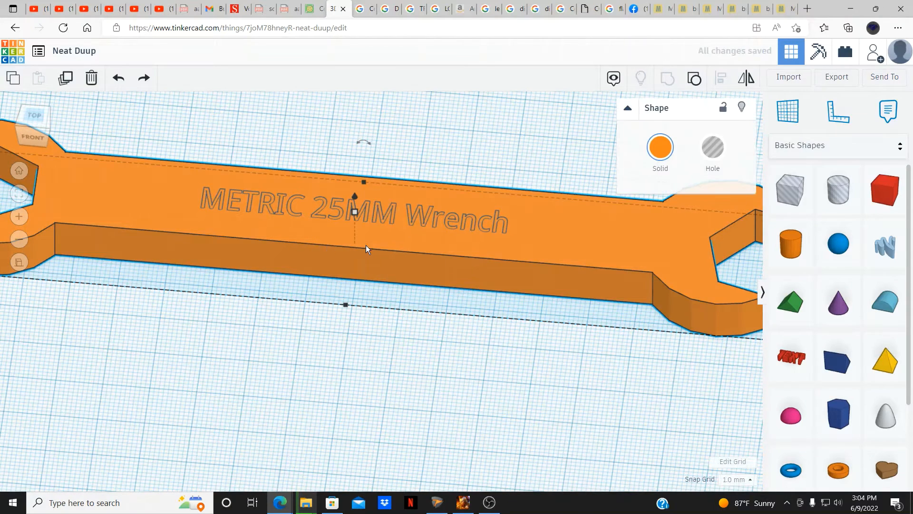
key("ctrl+z")
key("ctrl+z")
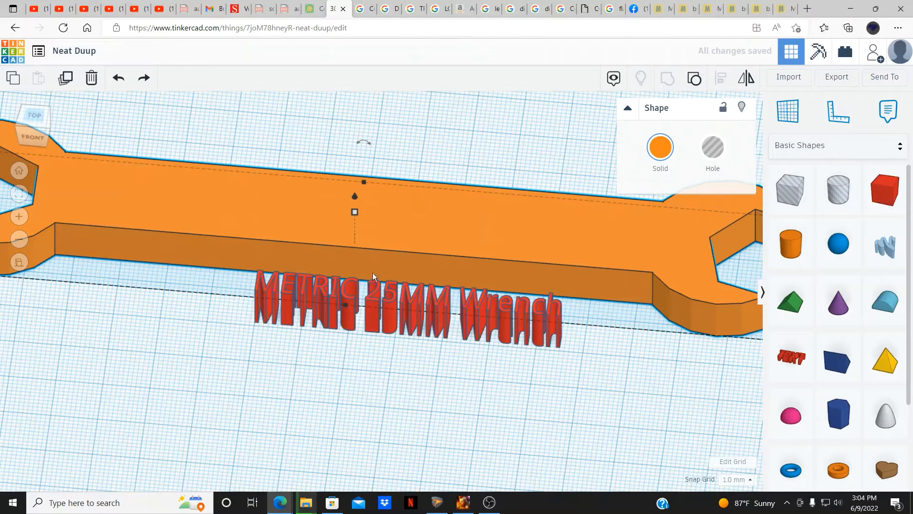
Step: Duplicate the text label, place the copy in front of the original and turn the copy into a hole
left_click(422, 338)
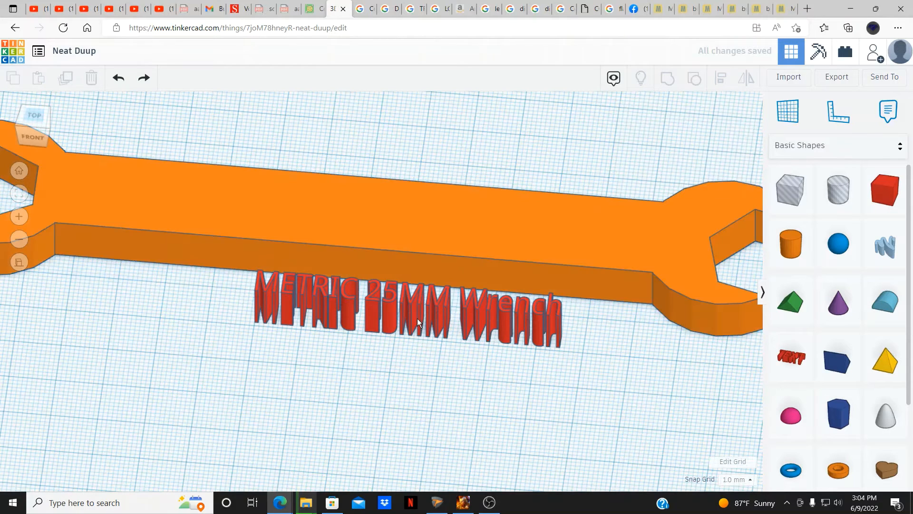
left_click(418, 318)
left_click(65, 80)
left_click_drag(398, 304, 370, 359)
left_click(710, 151)
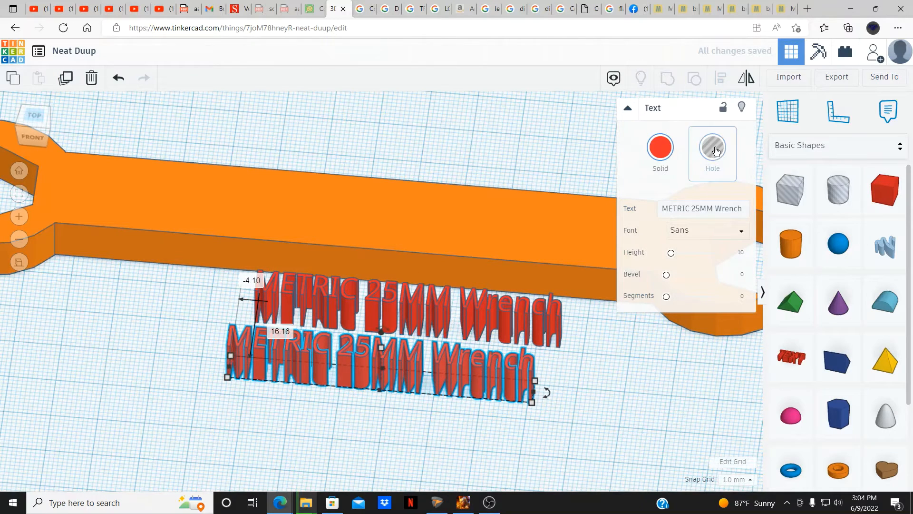
left_click(579, 400)
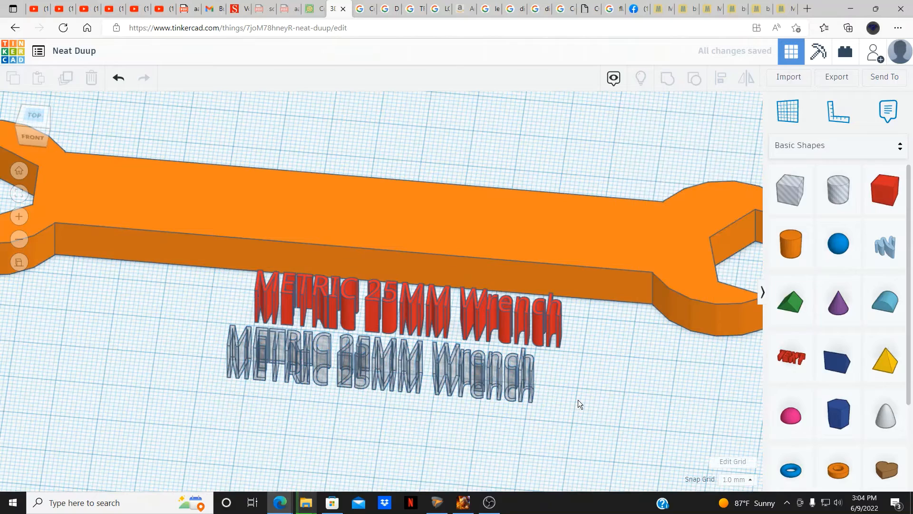
Step: Align the text hole and the wrench on their centers in both horizontal directions
right_click_drag(578, 399, 587, 412)
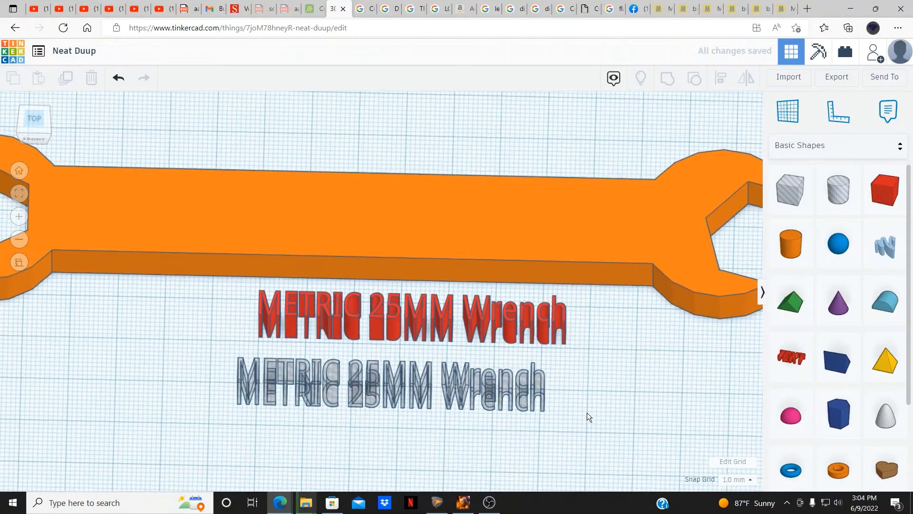
left_click(377, 379)
scroll(385, 381, "down", 2)
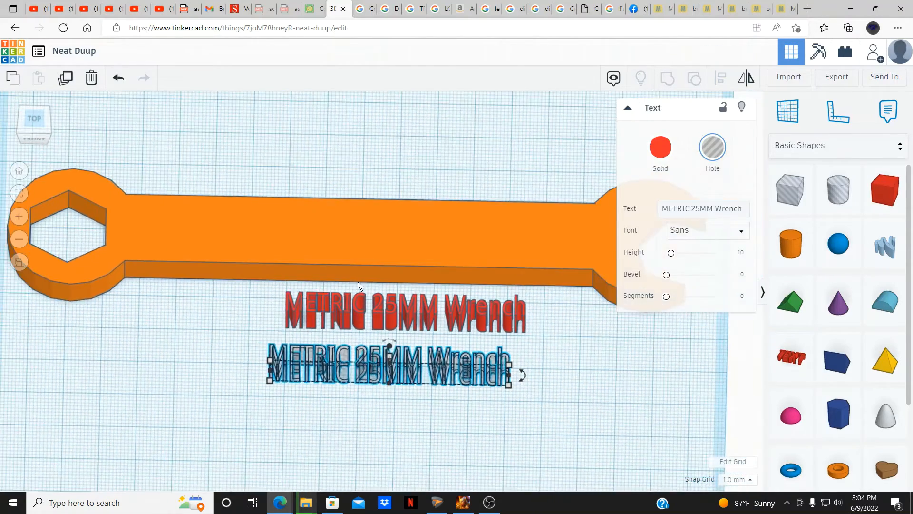
left_click(356, 219, "shift")
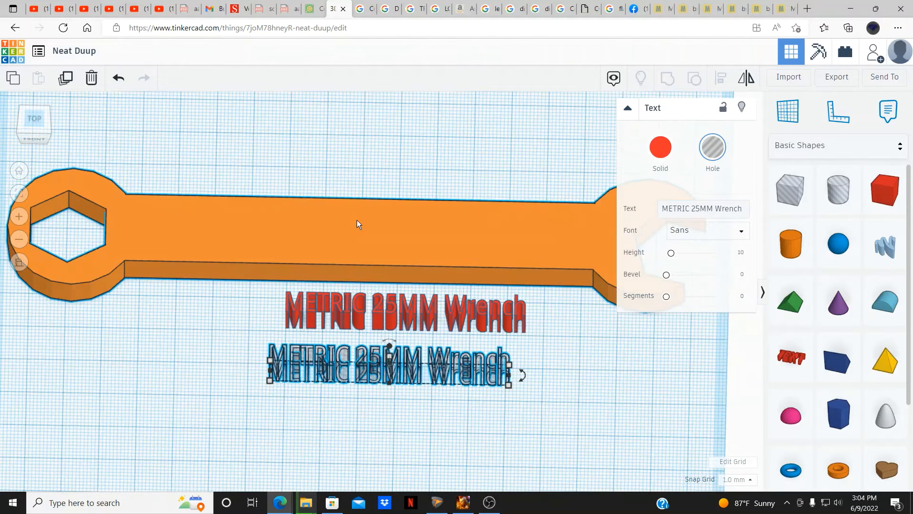
left_click(720, 78)
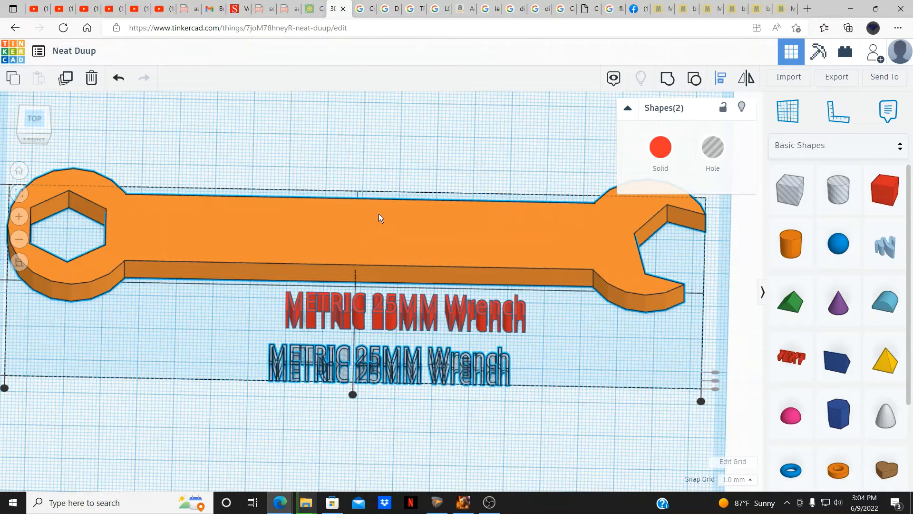
left_click(353, 394)
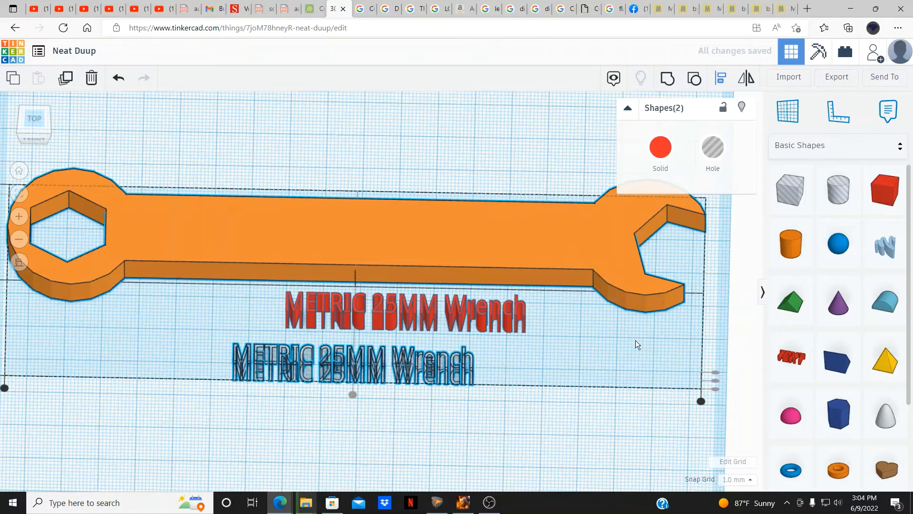
key("f")
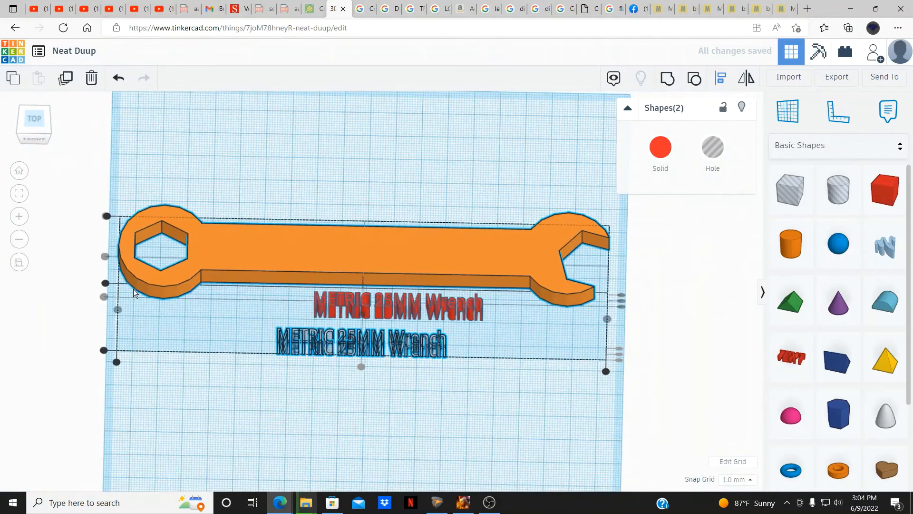
left_click(109, 282)
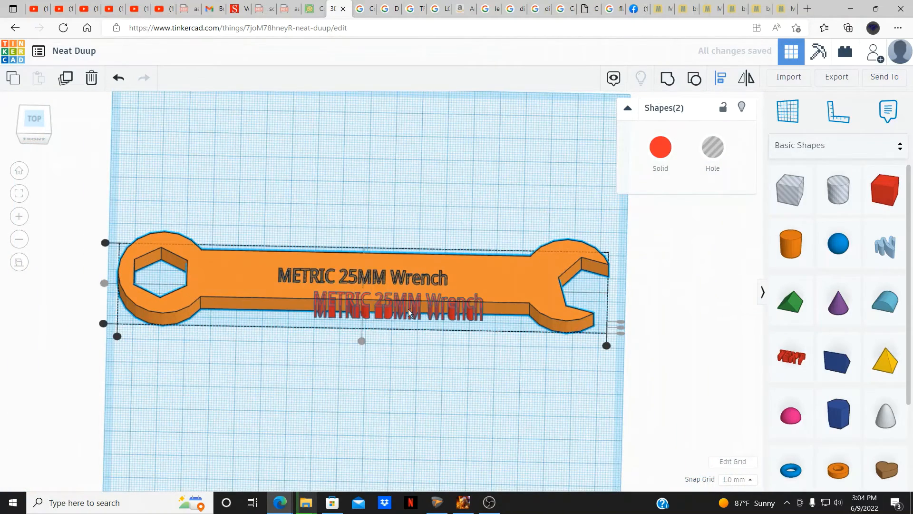
left_click(385, 362)
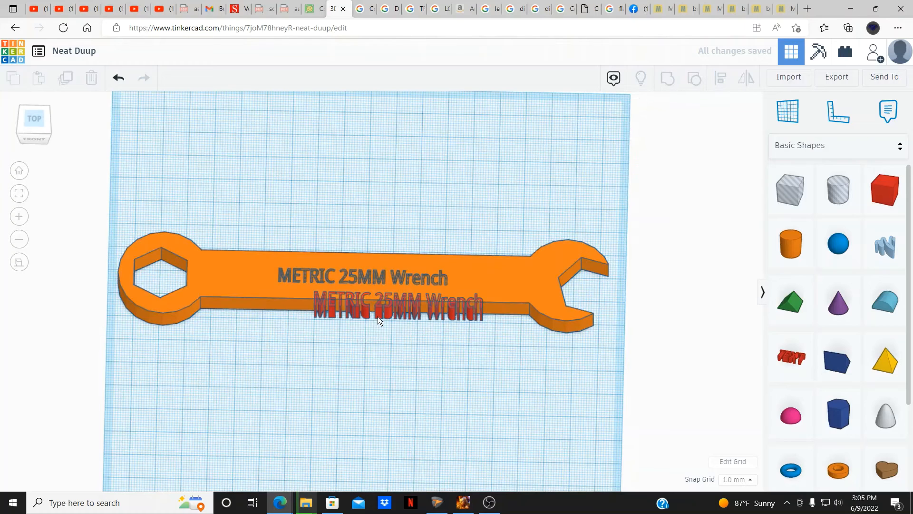
Step: Move the solid red text label clear of the wrench, 36 mm forward and 21.1 mm toward the hexagonal end
left_click_drag(378, 316, 276, 415)
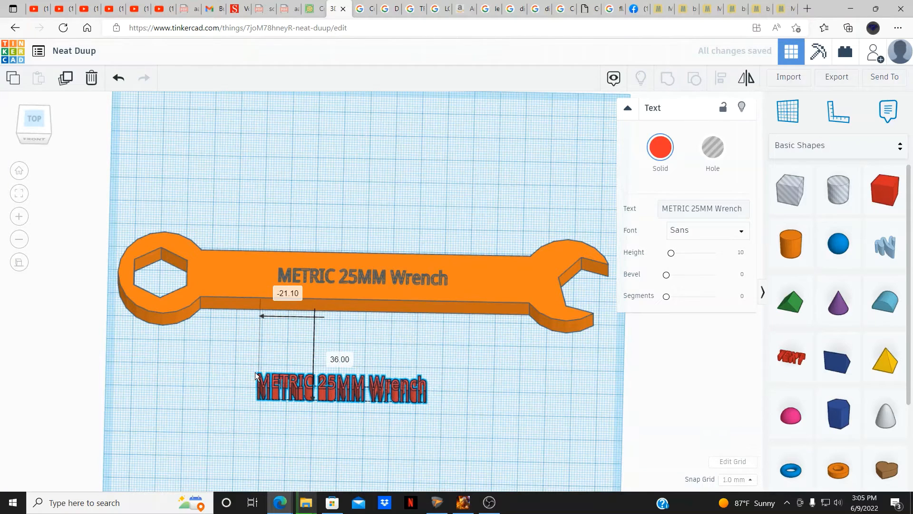
left_click(221, 365)
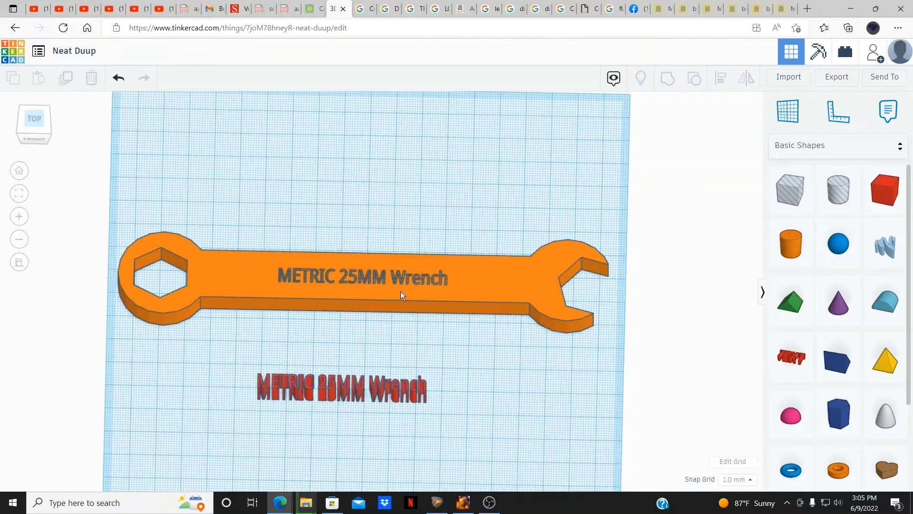
Step: Group the wrench with the text hole in its handle to cut the lettering out, leaving the red label separate
left_click_drag(39, 124, 40, 122)
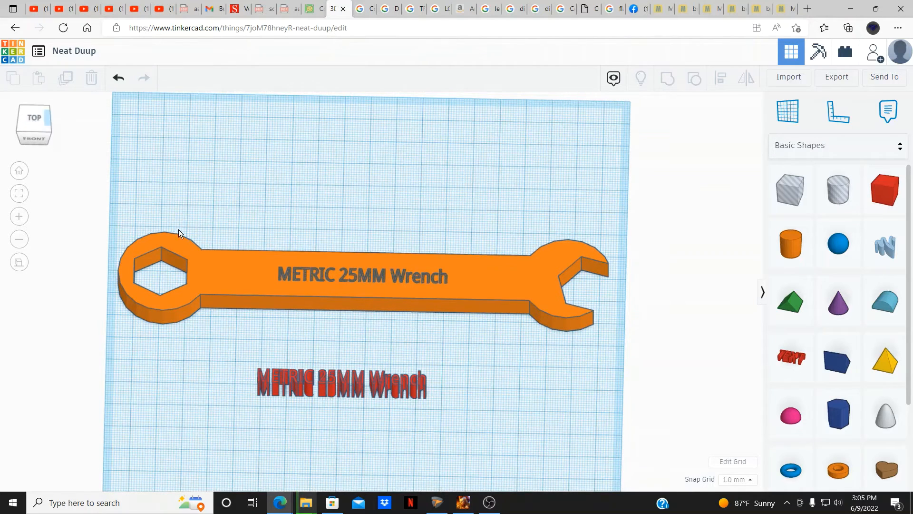
left_click(38, 118)
left_click_drag(98, 215, 632, 360)
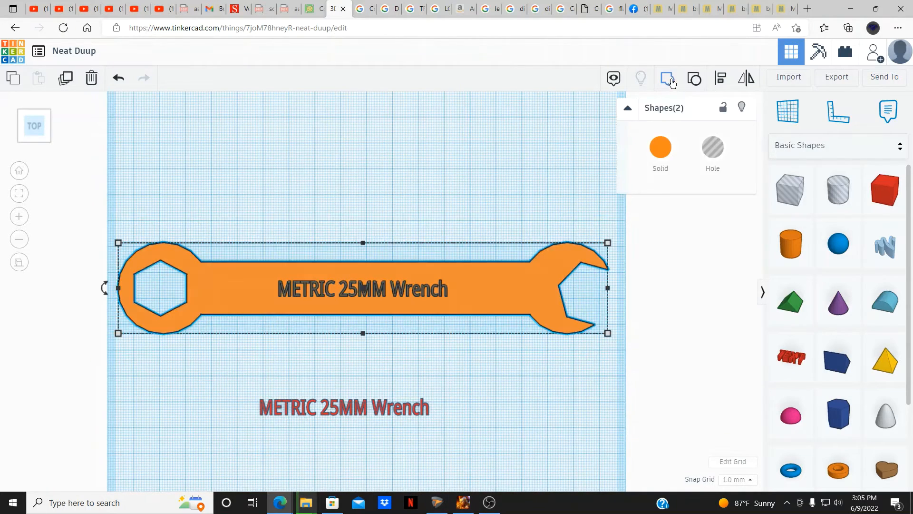
left_click(574, 390)
left_click(450, 366)
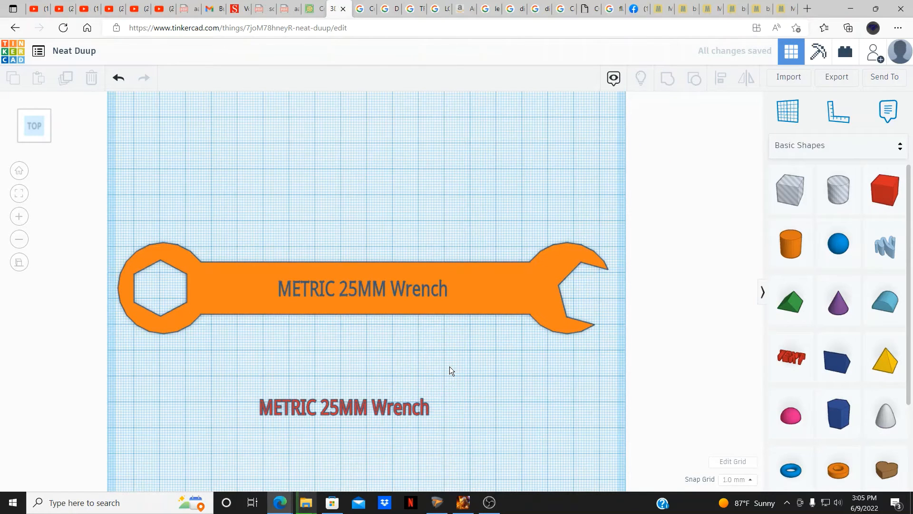
Step: Undo the lettering cut, the red label's move and the alignment, back to the text hole lying in front of the wrench
scroll(356, 339, "up", 10)
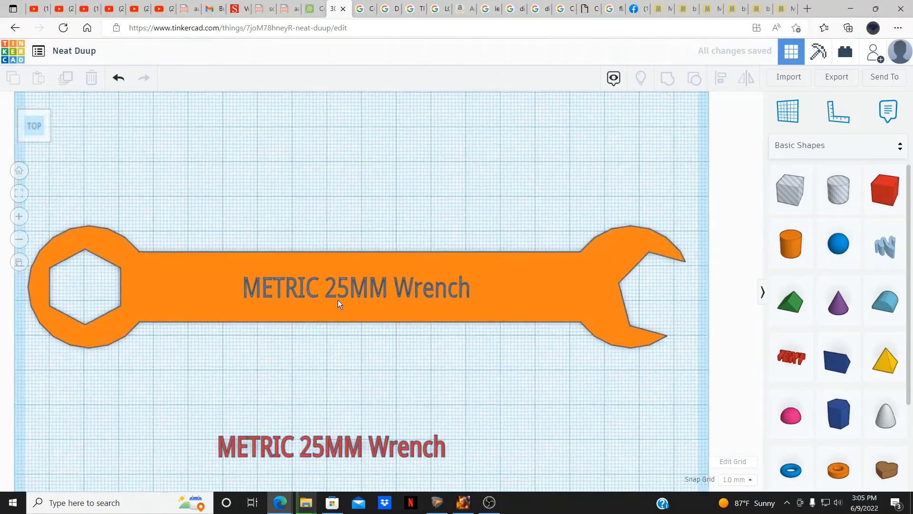
scroll(352, 318, "down", 5)
right_click_drag(427, 375, 393, 318)
scroll(394, 319, "down", 6)
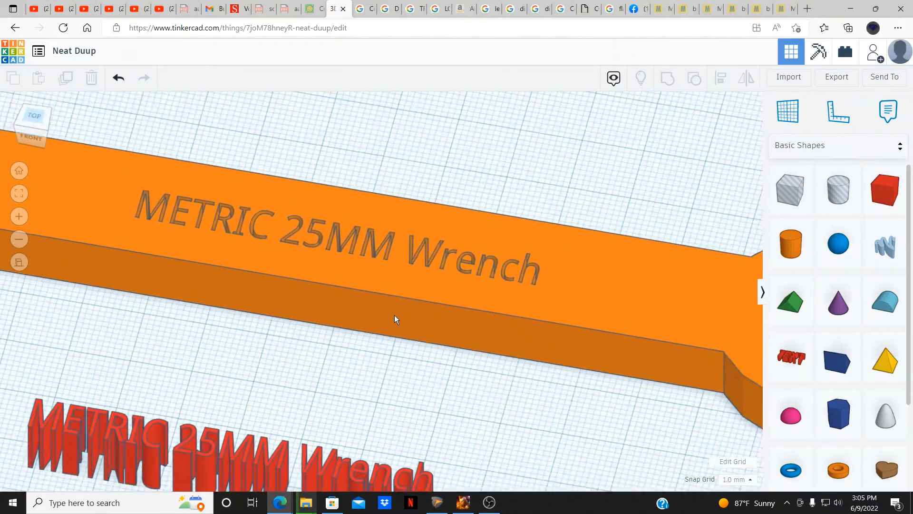
scroll(395, 314, "down", 3)
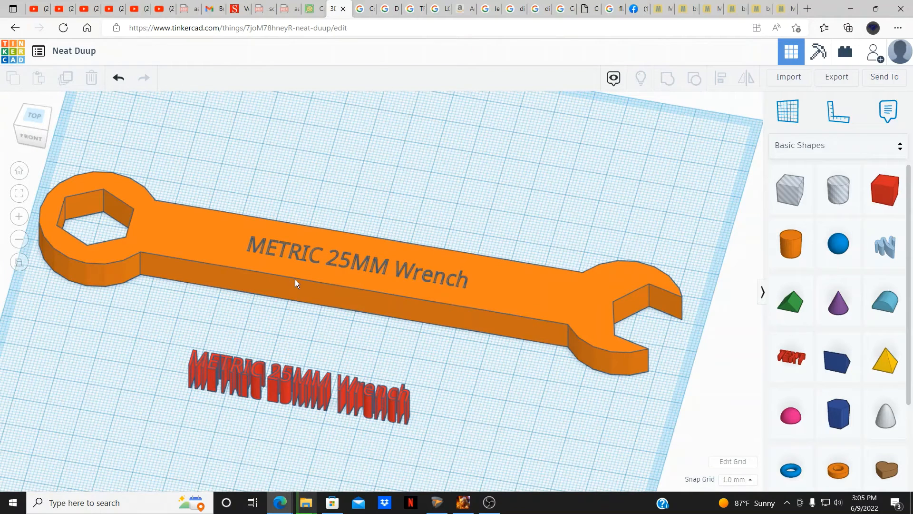
key("ctrl+z")
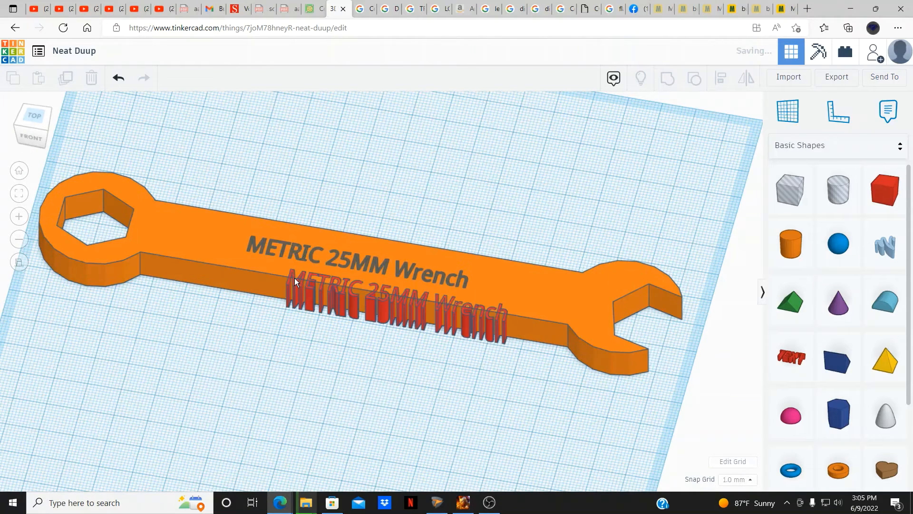
key("ctrl+z")
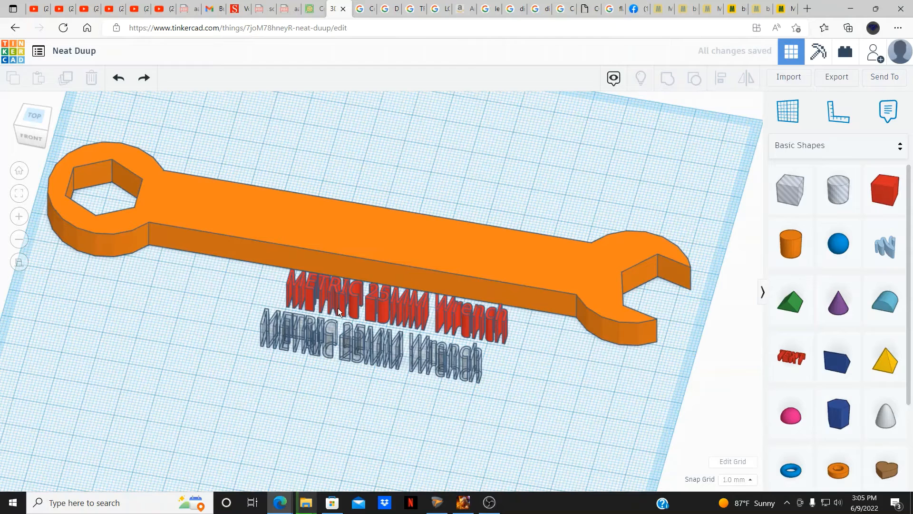
Step: Move the solid red text label onto the wrench handle and raise it 2 mm
left_click(326, 293)
left_click_drag(326, 292, 304, 230)
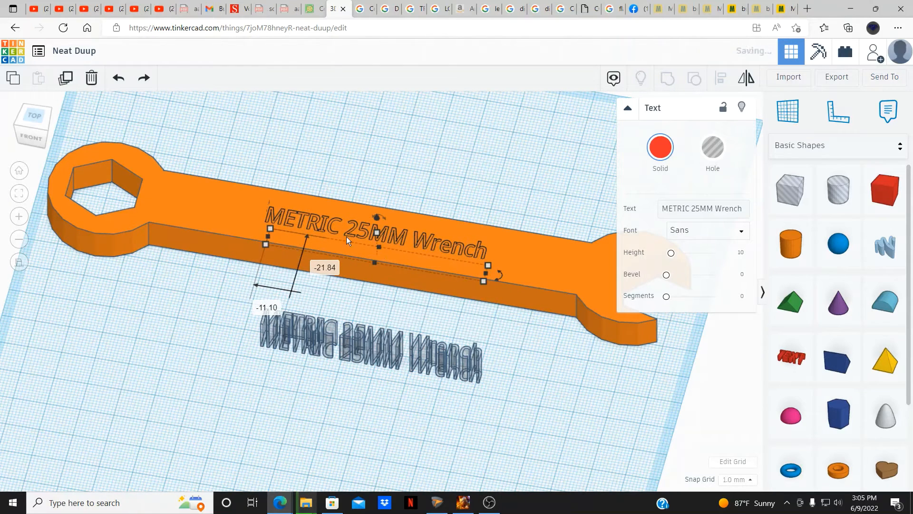
mouse_move(374, 217)
left_click_drag(375, 217, 375, 213)
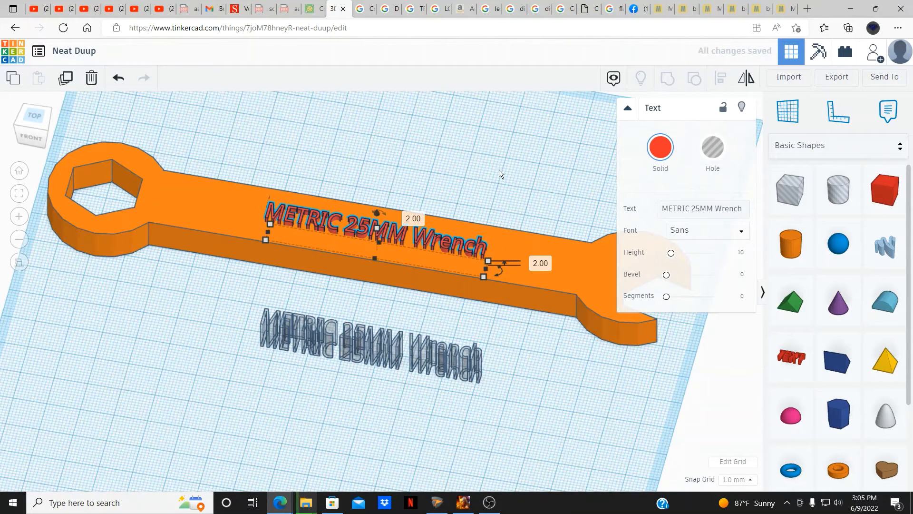
Step: Try grouping the raised red text with the wrench and undo the grouping
left_click(199, 210, "shift")
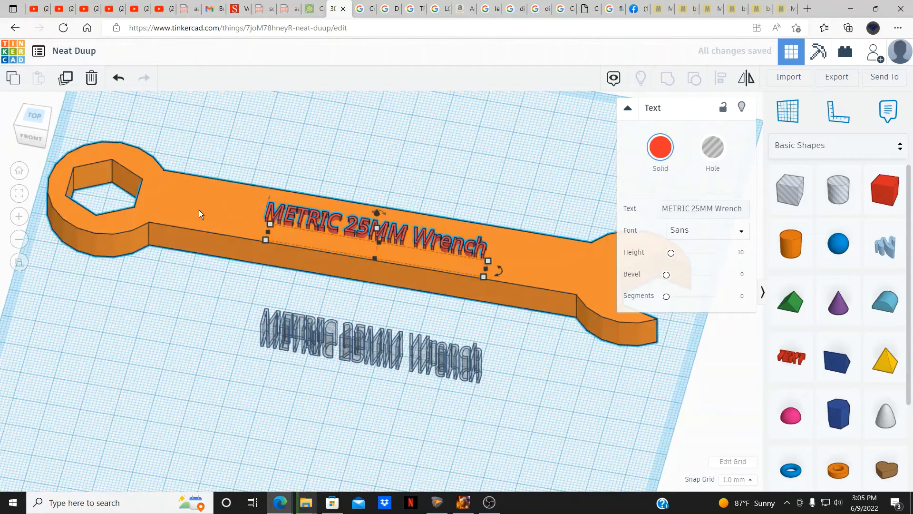
left_click(668, 78)
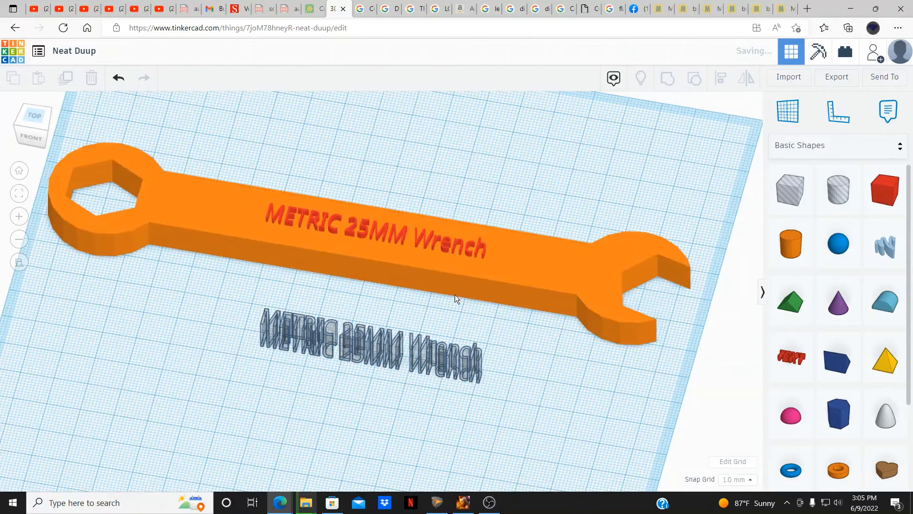
left_click(119, 78)
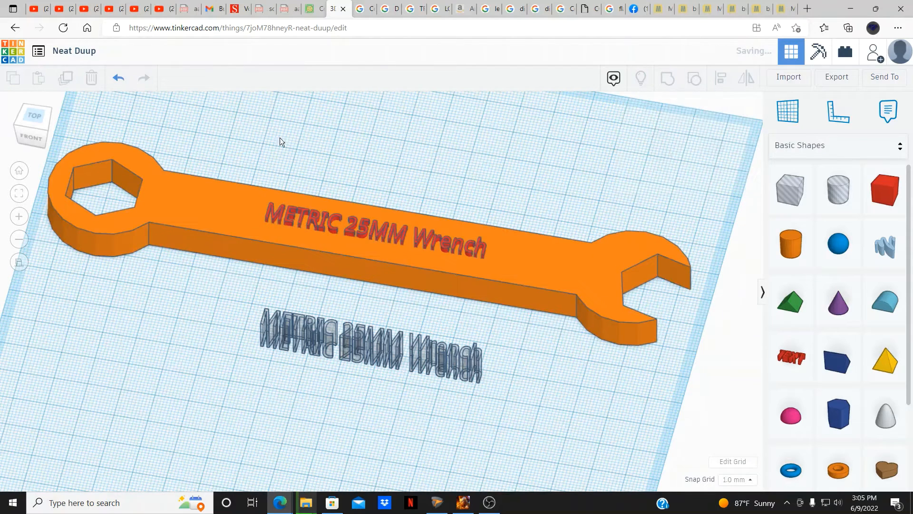
Step: Align the raised red text and the wrench on their centers in both horizontal directions
left_click(400, 237)
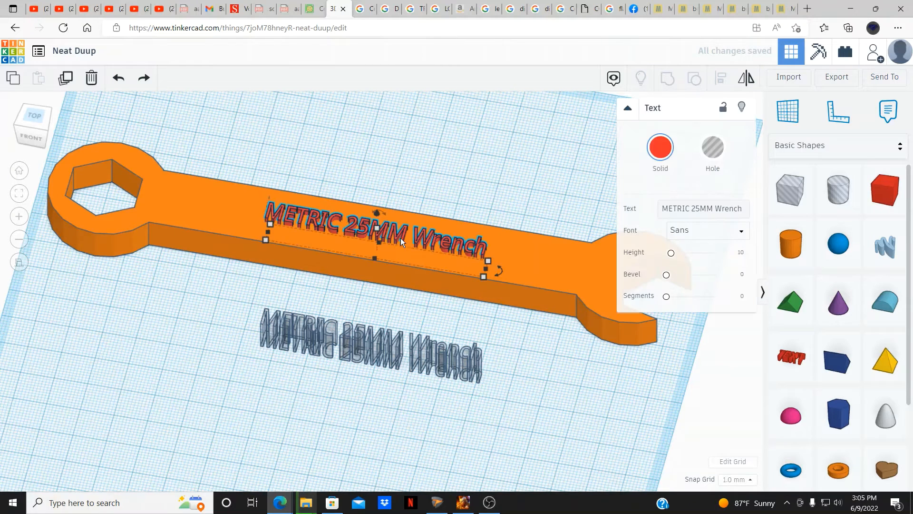
left_click(237, 216, "shift")
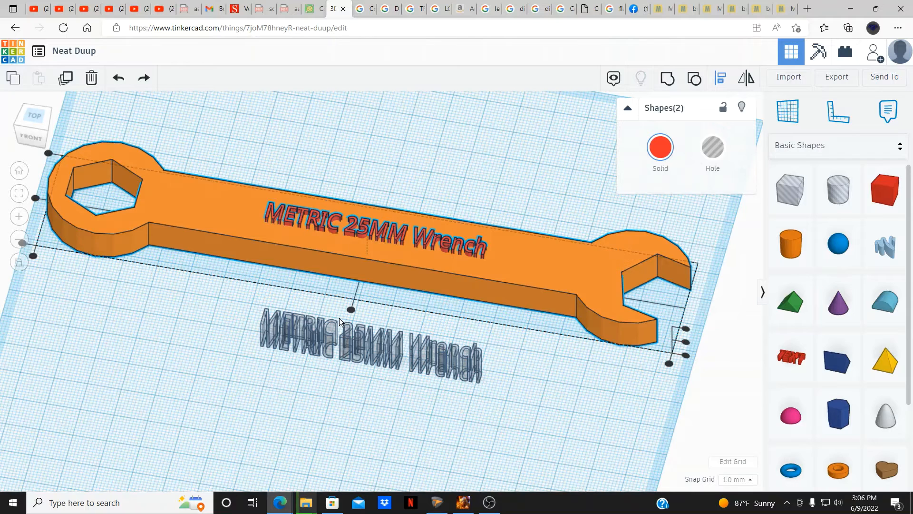
left_click(350, 310)
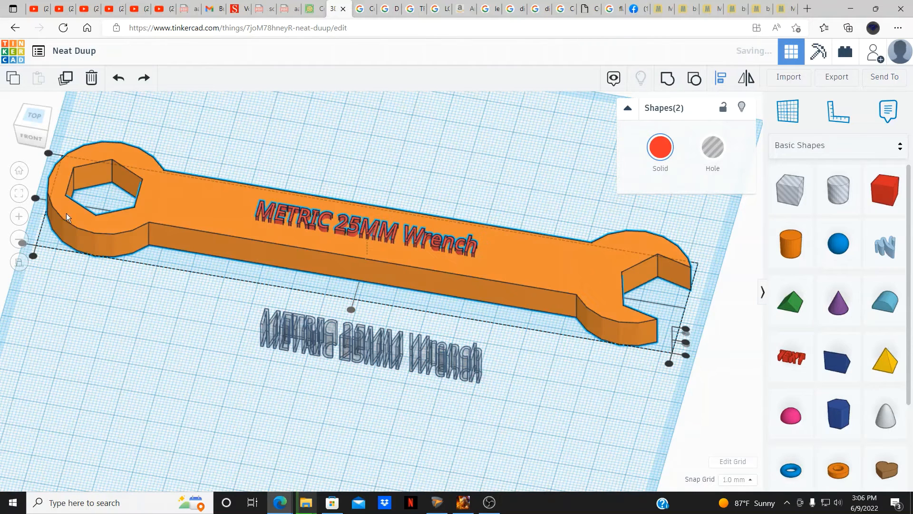
left_click(37, 198)
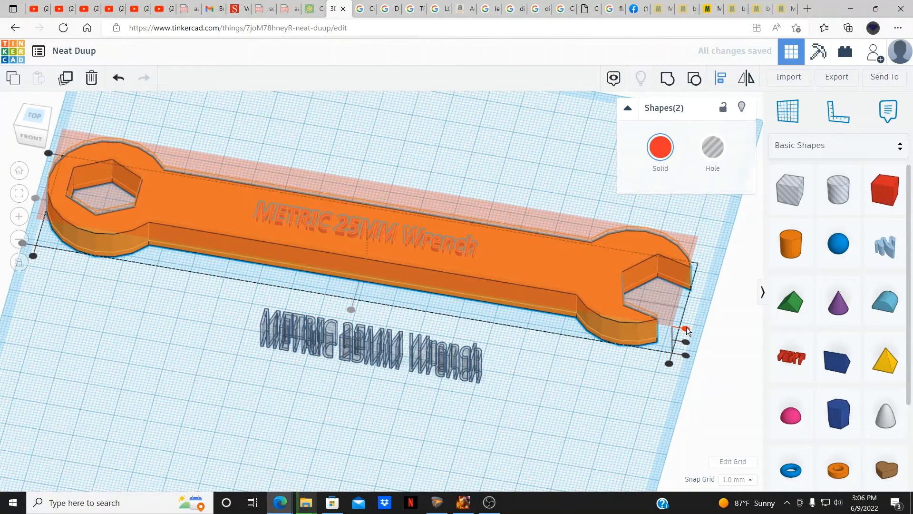
left_click(685, 355)
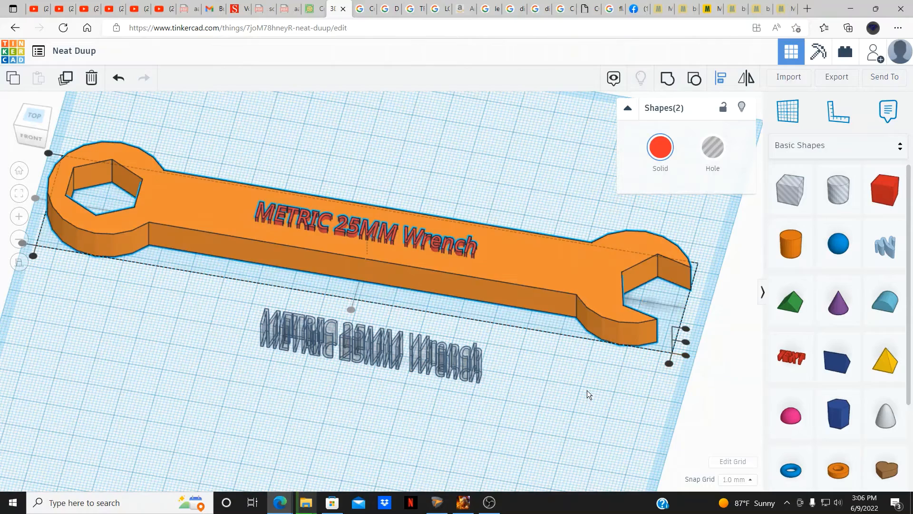
Step: Group the centered red text with the wrench into one solid shape and deselect it
right_click_drag(584, 390, 618, 387)
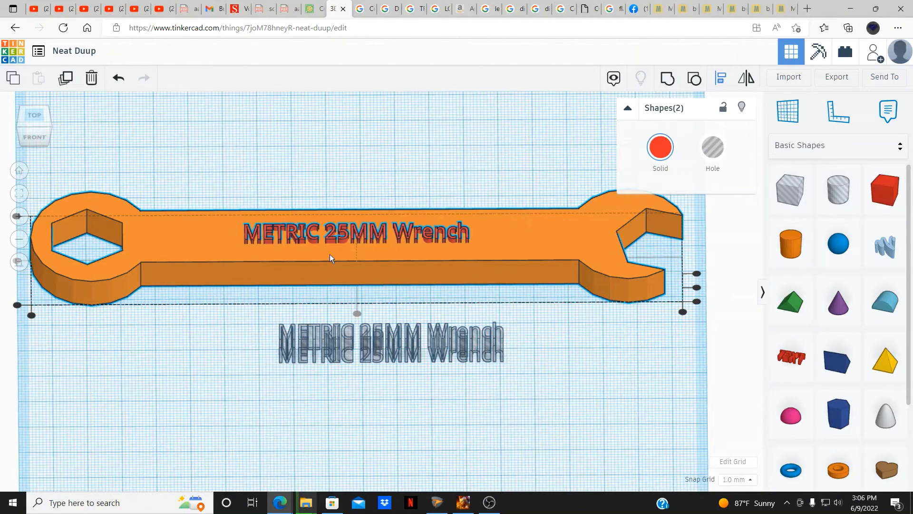
left_click(667, 79)
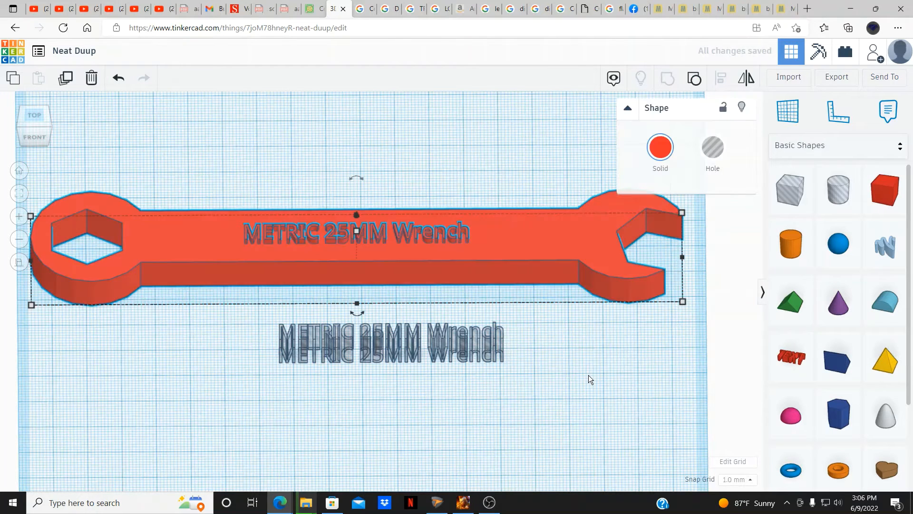
left_click(589, 375)
Step: Examine the raised lettering on the grouped wrench from several angles
right_click_drag(587, 375, 412, 345)
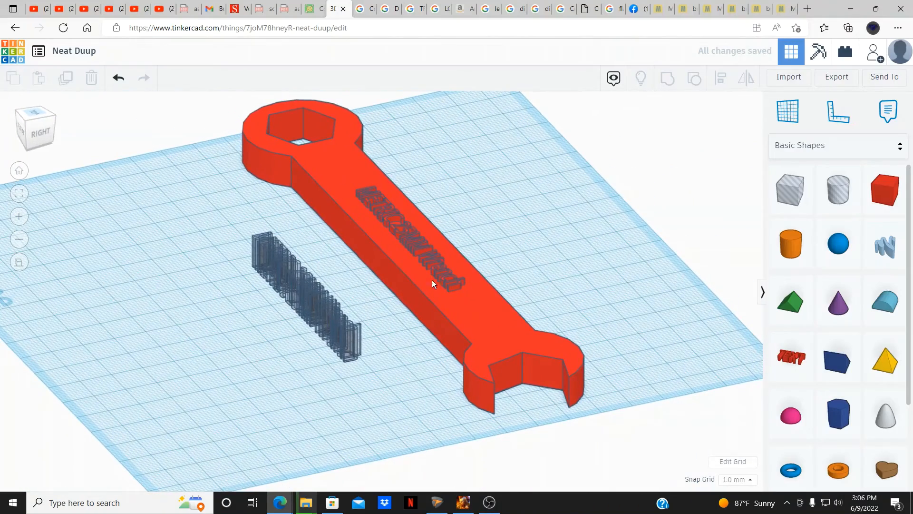
left_click(493, 334)
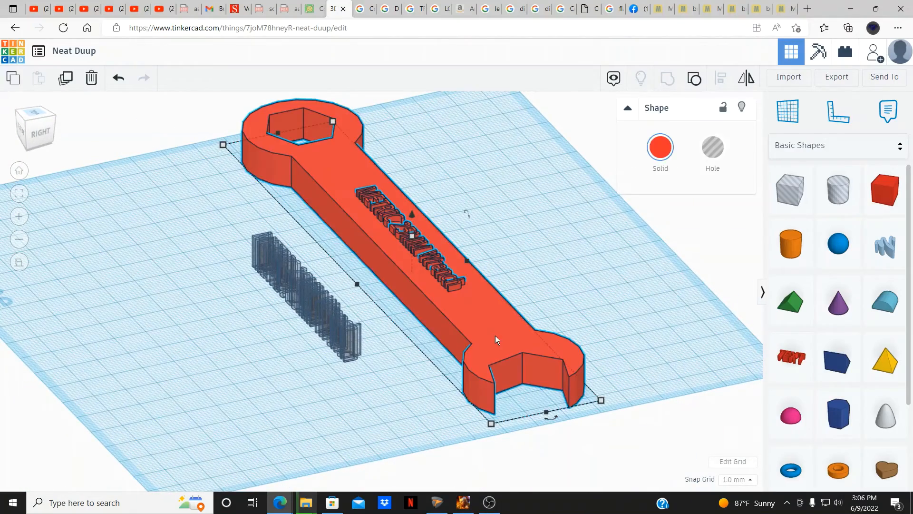
left_click(547, 271)
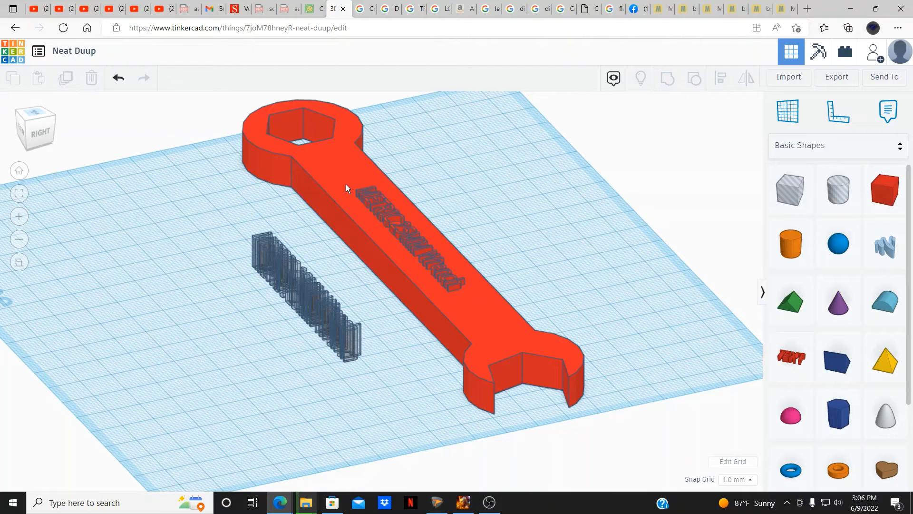
left_click(351, 199)
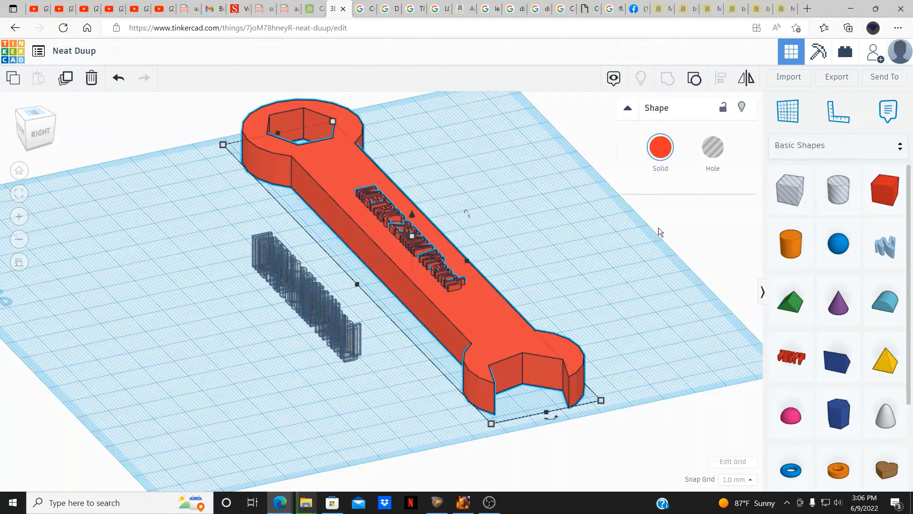
left_click(547, 257)
right_click_drag(546, 264, 643, 297)
scroll(400, 267, "up", 3)
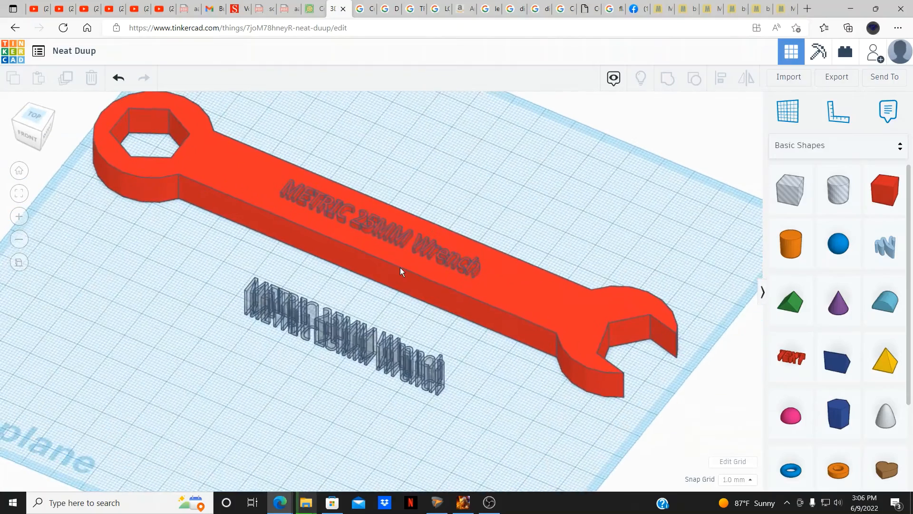
Step: Place a solid box and a solid cylinder on the workplane behind the wrench handle
left_click_drag(880, 200, 506, 198)
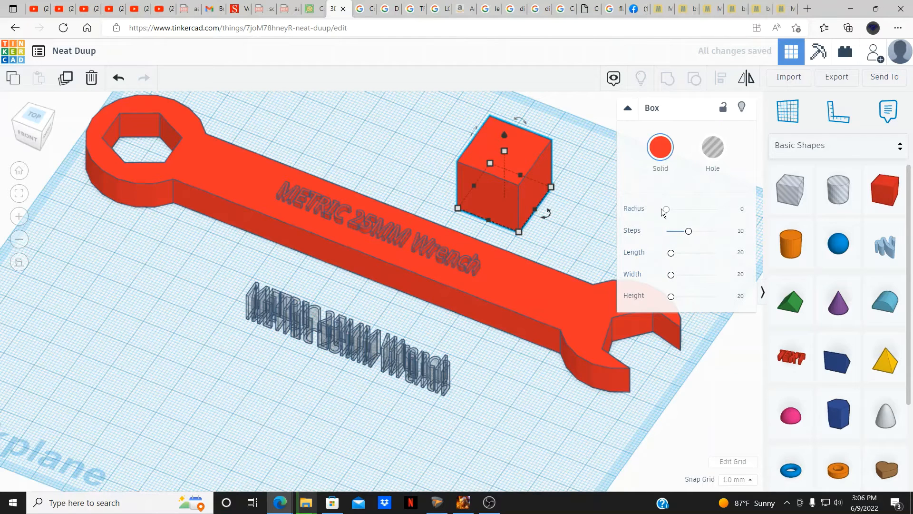
left_click(561, 216)
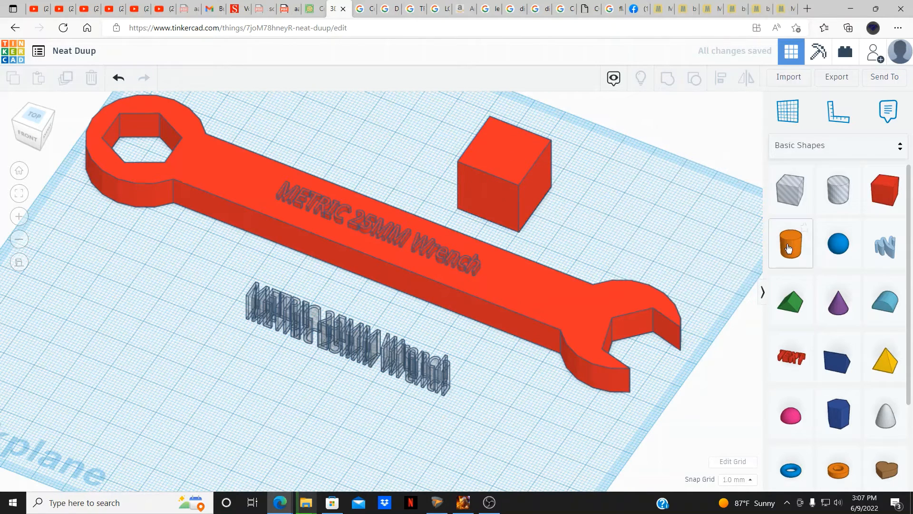
left_click_drag(788, 248, 399, 155)
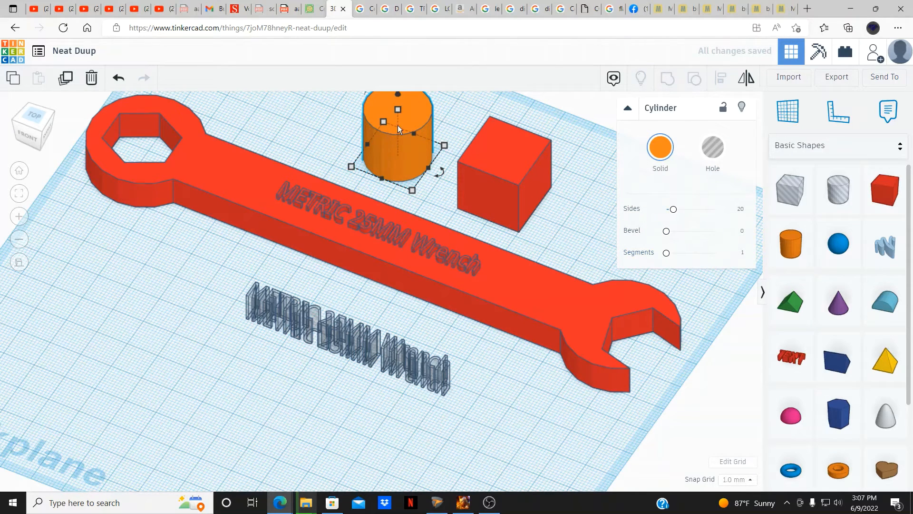
left_click(490, 367)
Step: Stretch the box behind the wrench into a bar 100 mm long and 20 mm wide
scroll(493, 370, "down", 1)
scroll(494, 369, "down", 3)
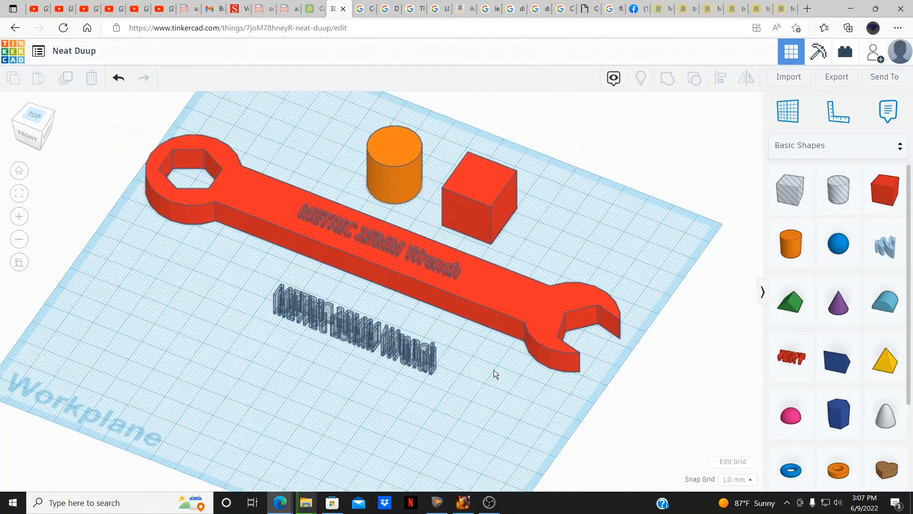
left_click(458, 223)
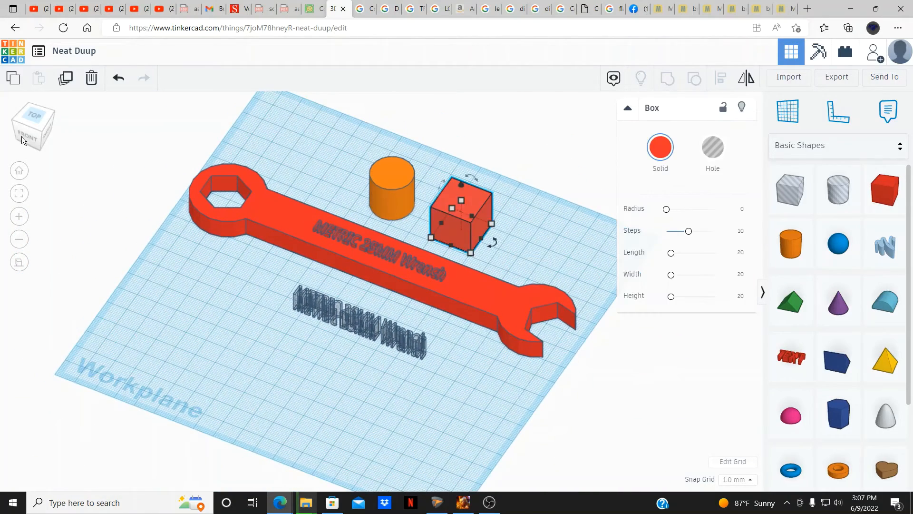
left_click(33, 115)
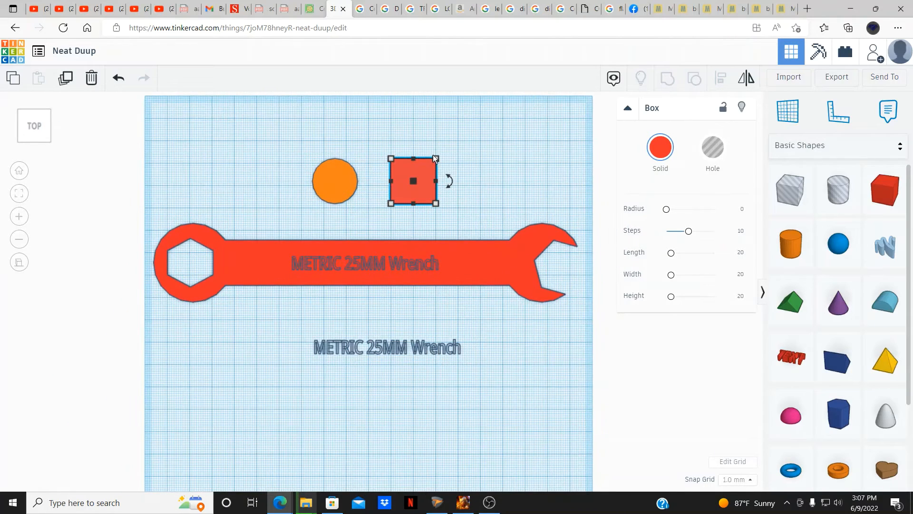
left_click_drag(436, 158, 567, 173)
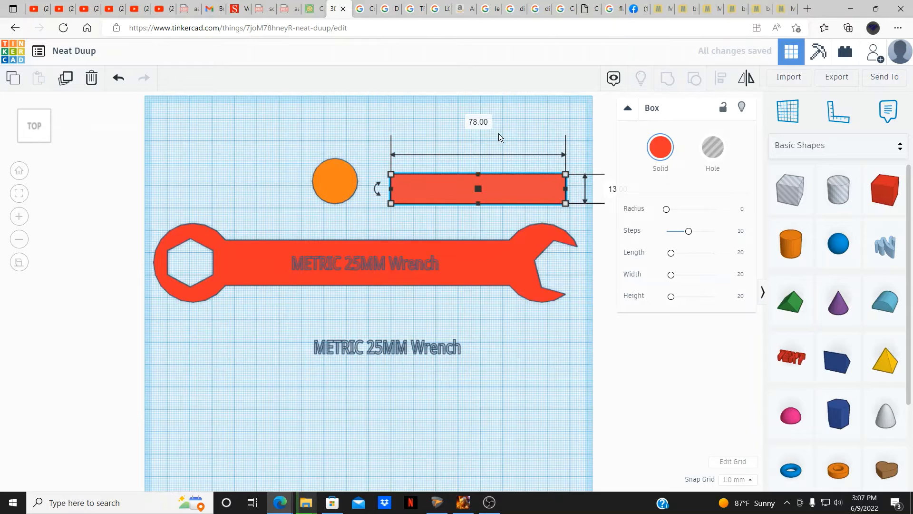
left_click(475, 120)
type("100")
key("Return")
scroll(268, 162, "down", 2)
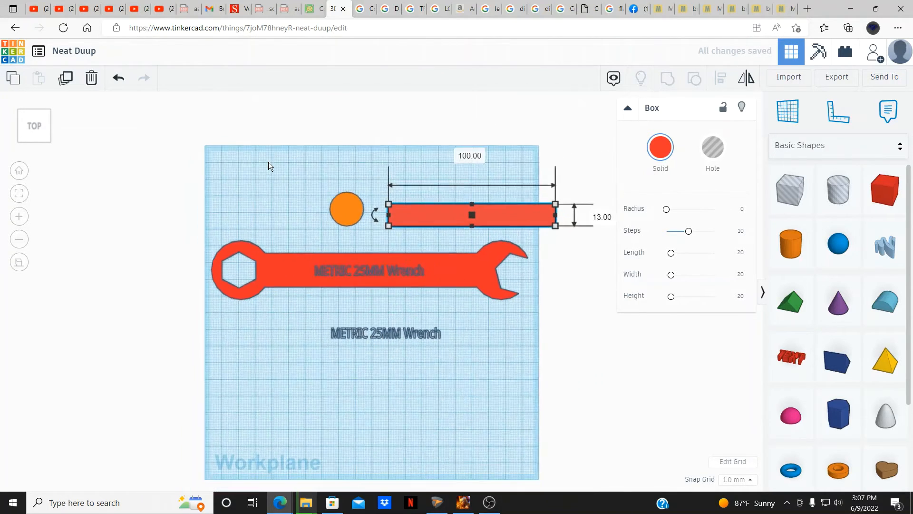
left_click(592, 222)
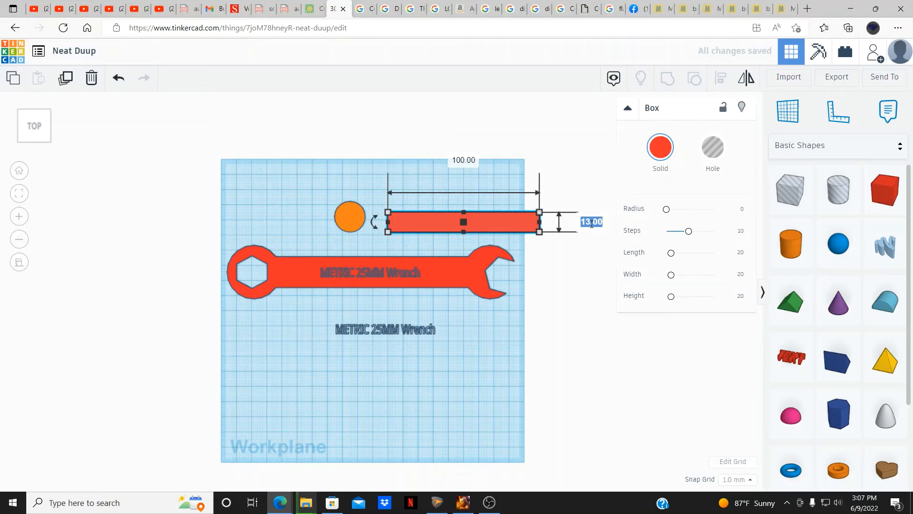
type("20")
key("Return")
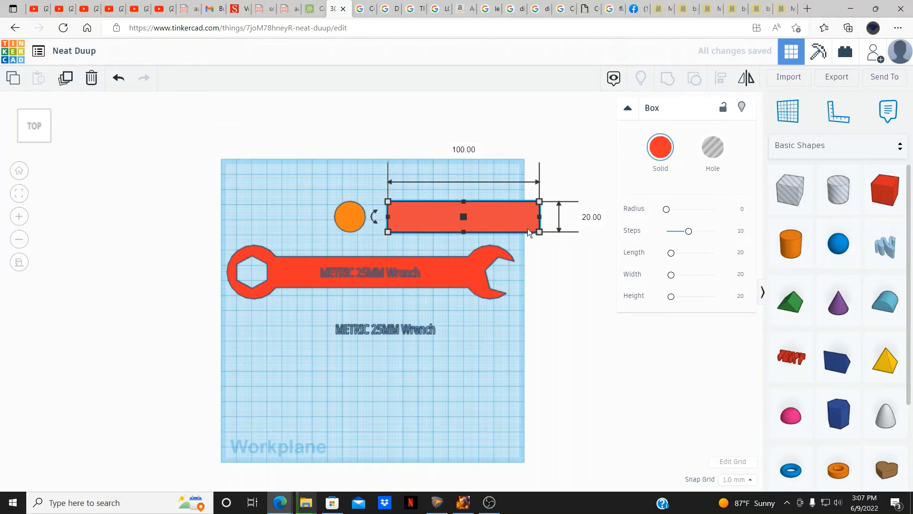
Step: Enlarge the orange cylinder behind the wrench to a 35 mm by 35 mm footprint
left_click(347, 219)
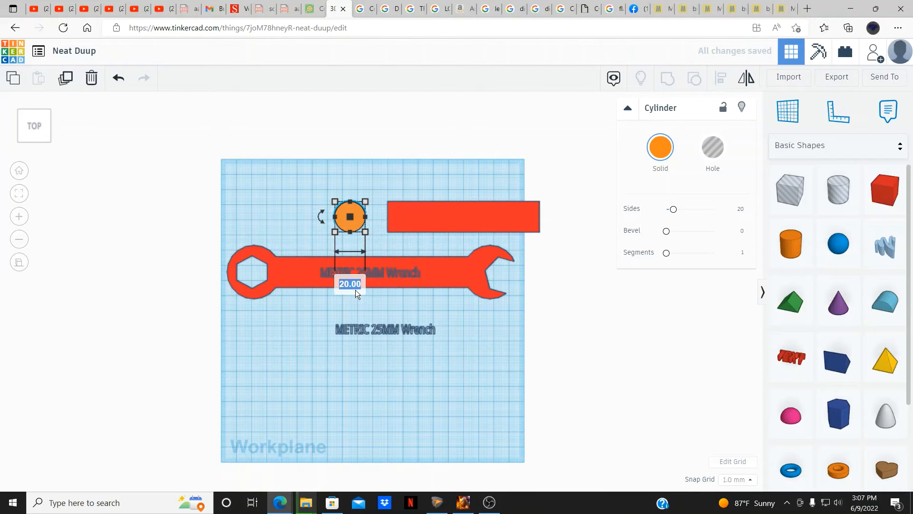
type("35")
key("Return")
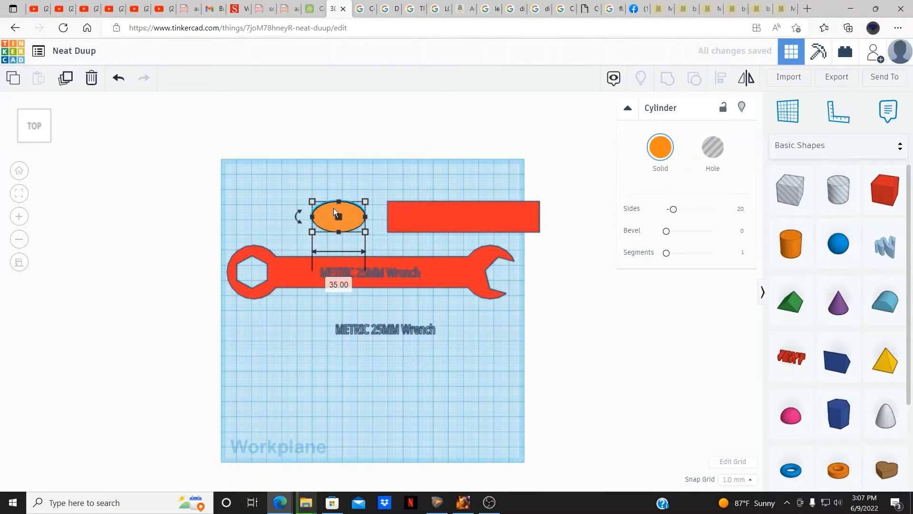
left_click(417, 216)
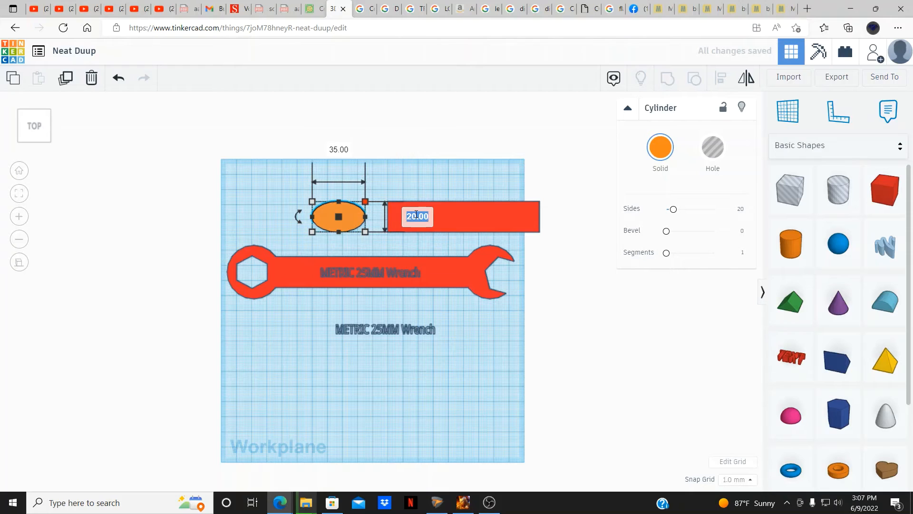
type("35")
key("Return")
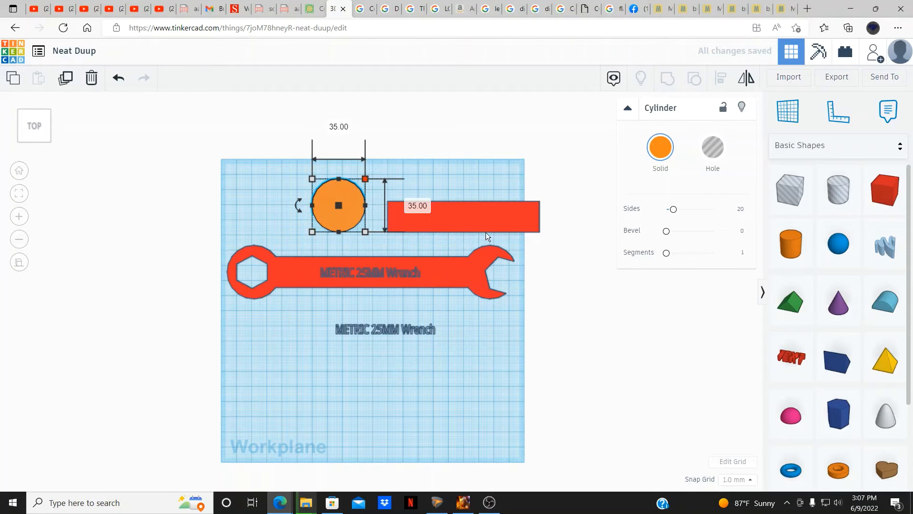
Step: Move the red bar 12 mm toward the cylinder and 8 mm back, leaving a small gap between them
left_click(452, 244)
scroll(453, 243, "up", 3)
left_click(392, 179)
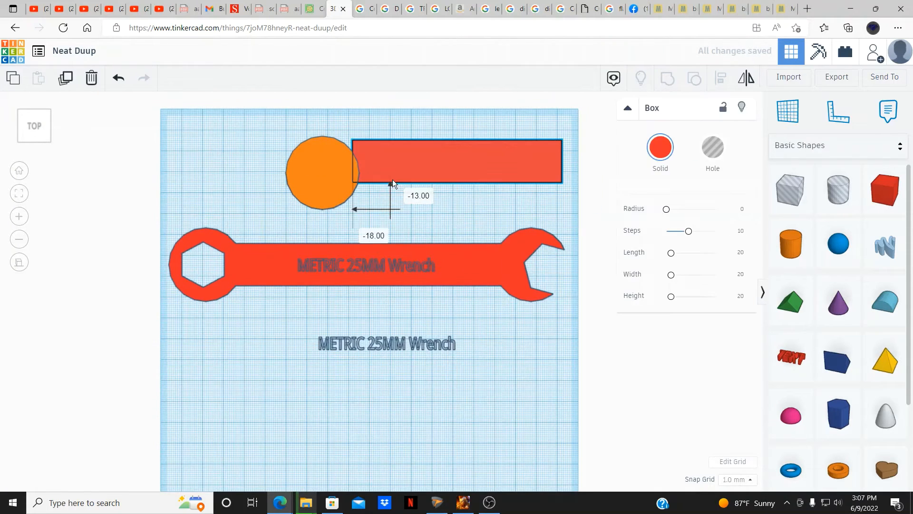
left_click_drag(404, 191, 415, 202)
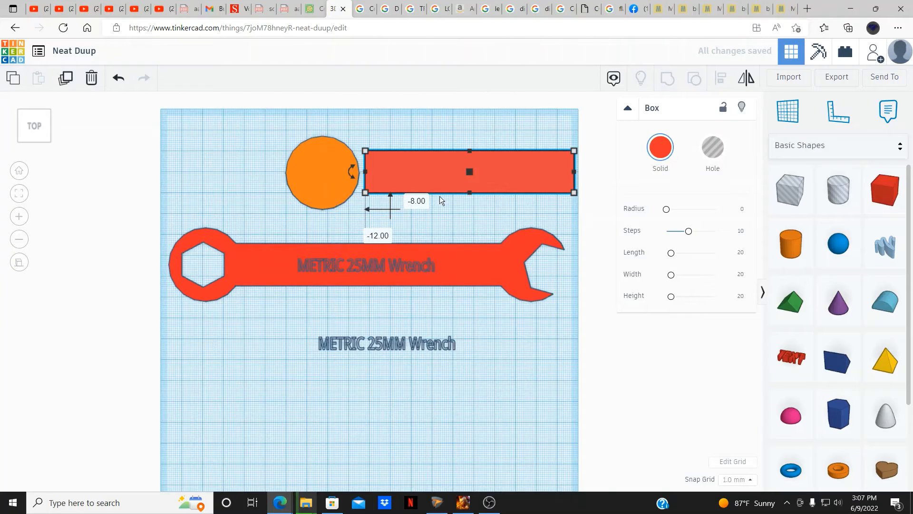
scroll(450, 255, "up", 1)
scroll(450, 255, "up", 2)
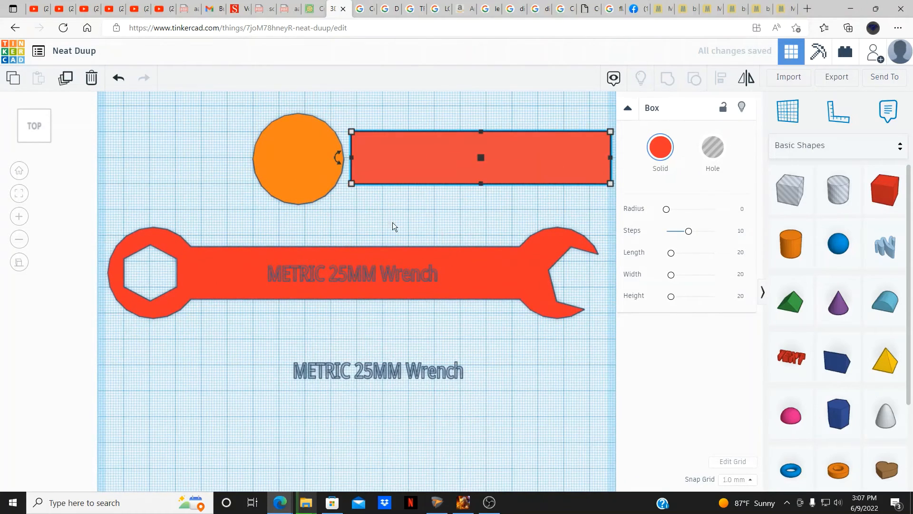
Step: Set the height of the cylinder and the bar together to 10 mm, and deselect them
left_click(49, 141)
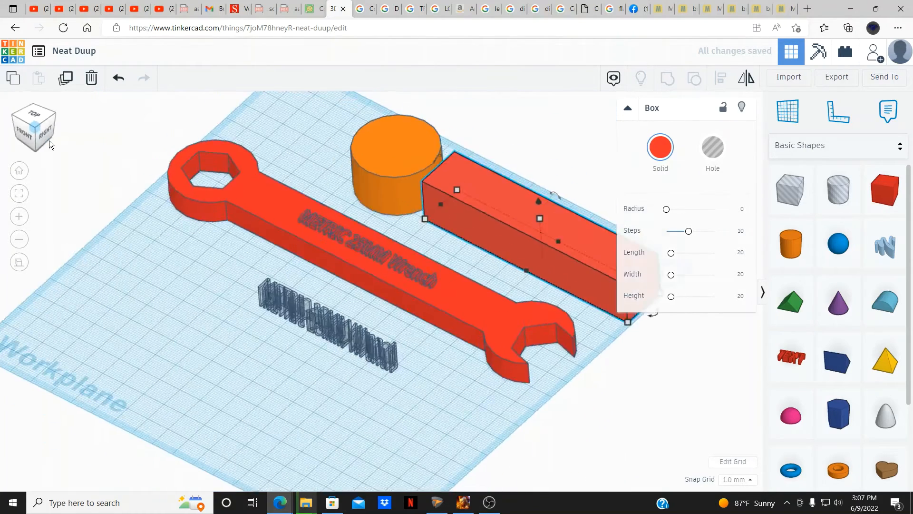
left_click(402, 202)
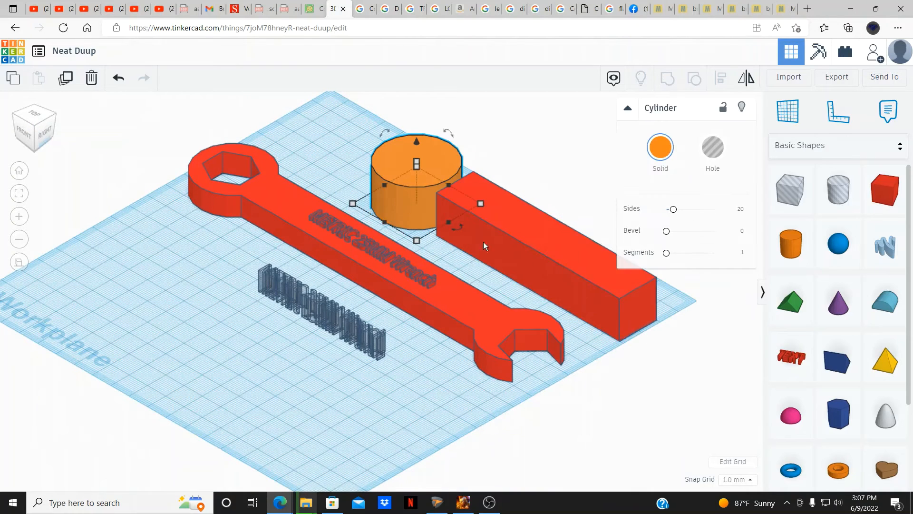
left_click(502, 247, "shift")
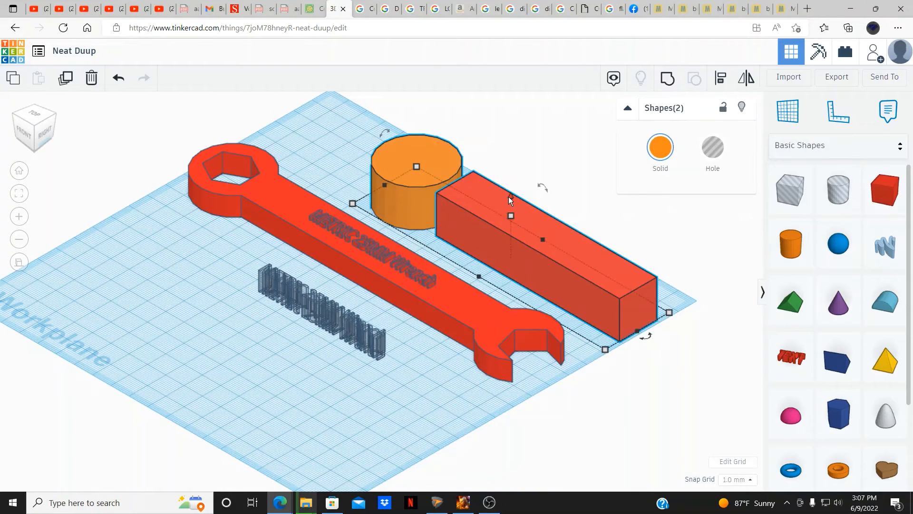
left_click(512, 214)
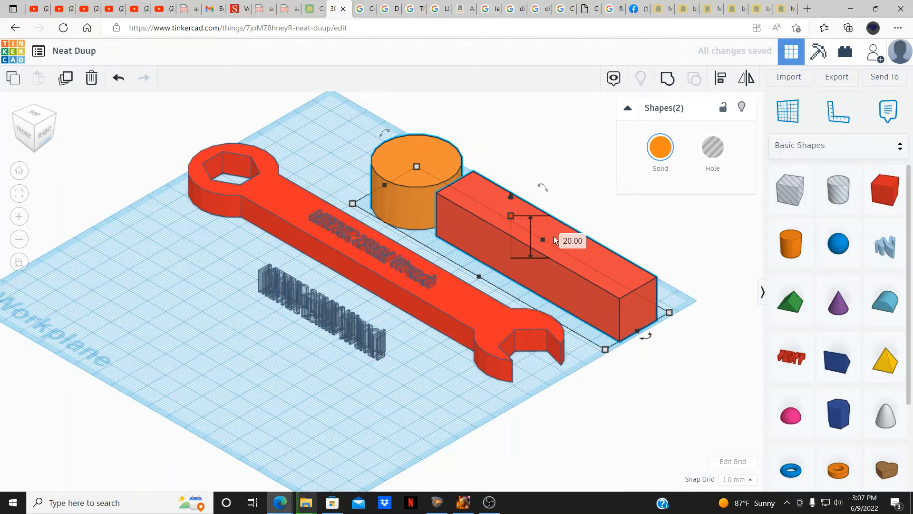
left_click(509, 215)
left_click(564, 241)
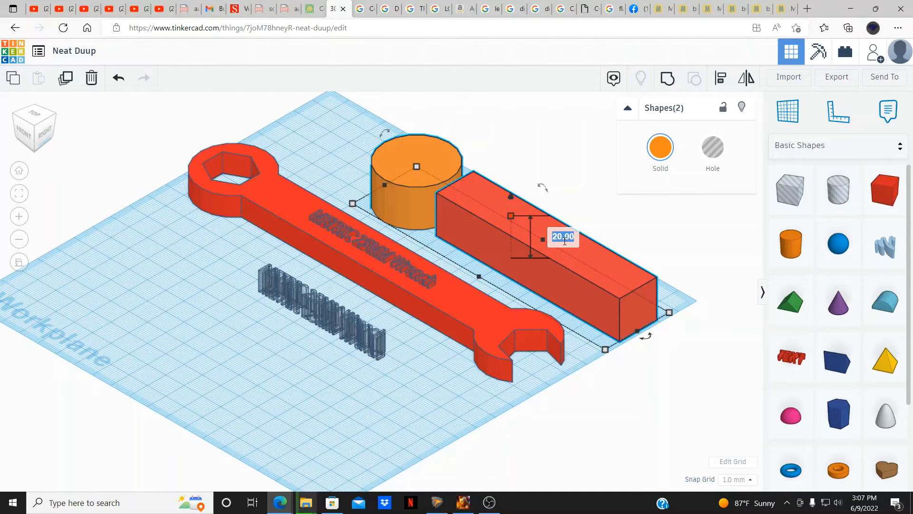
type("10")
key("Return")
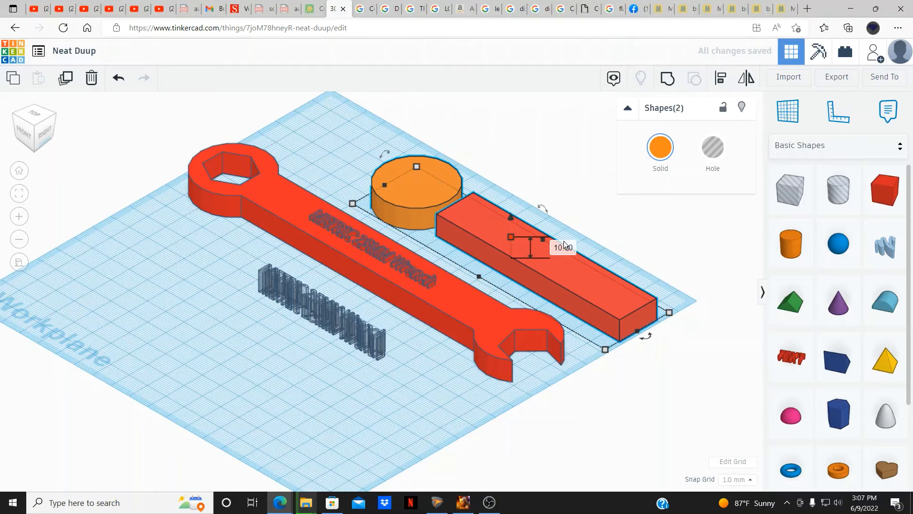
left_click(587, 216)
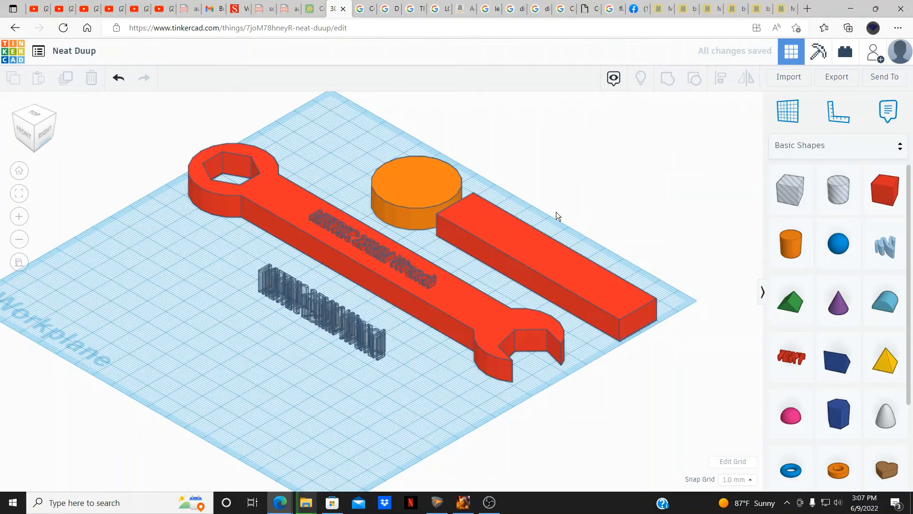
Step: Select the cylinder and the bar and align their centers along the workplane's front-to-back direction in top view
left_click(443, 175)
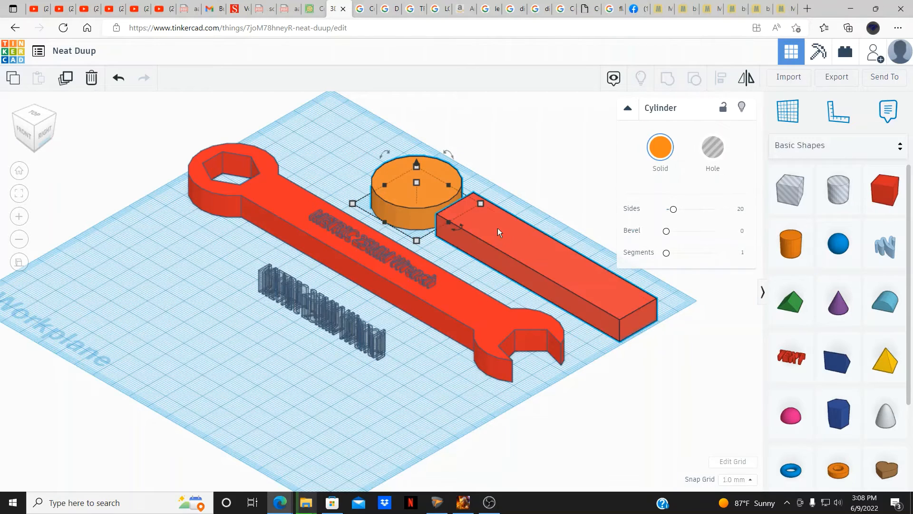
left_click(497, 227, "shift")
left_click(30, 108)
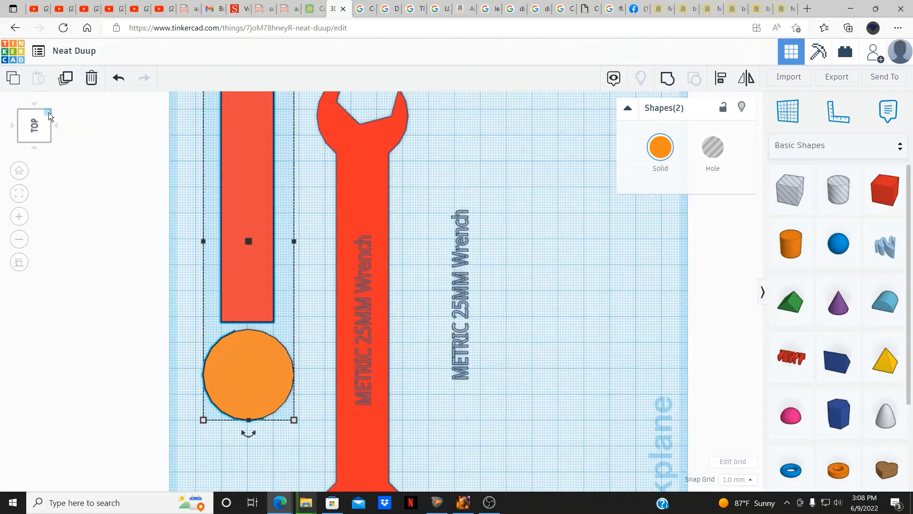
left_click(118, 78)
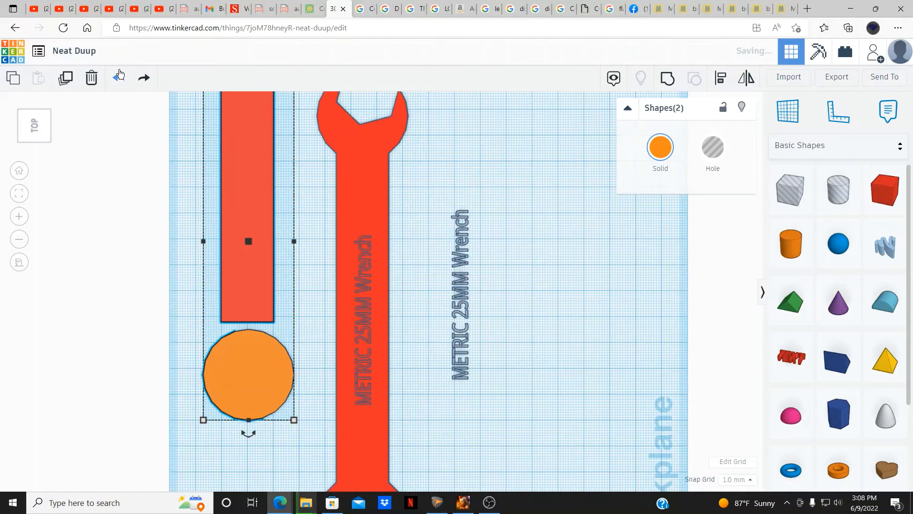
left_click(145, 79)
right_click_drag(426, 278, 145, 198)
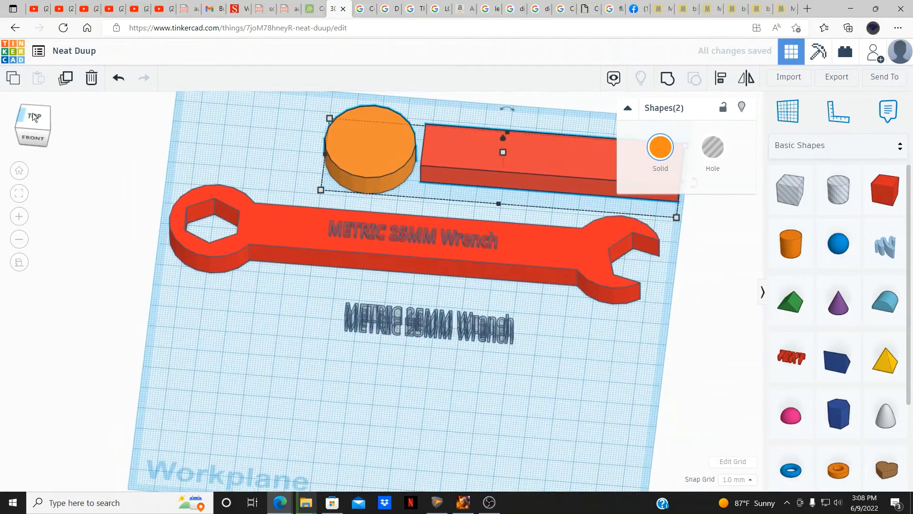
left_click(38, 115)
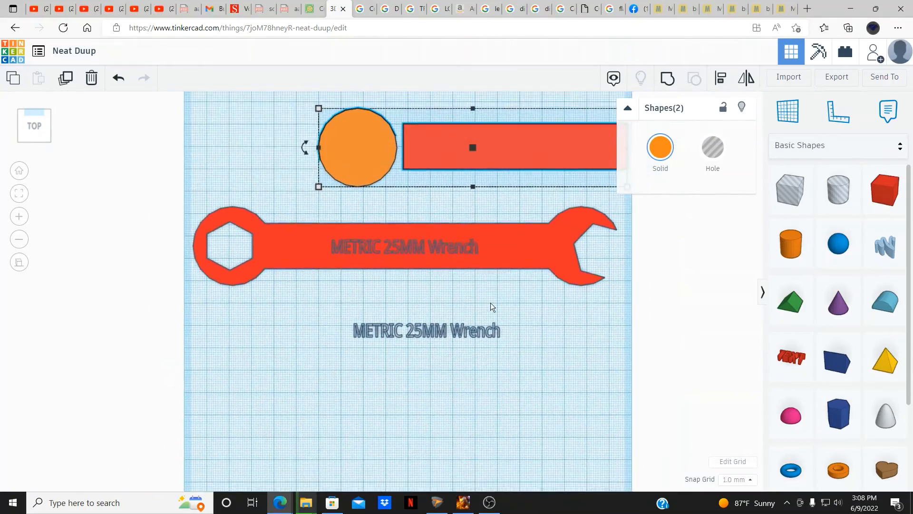
scroll(426, 203, "up", 5)
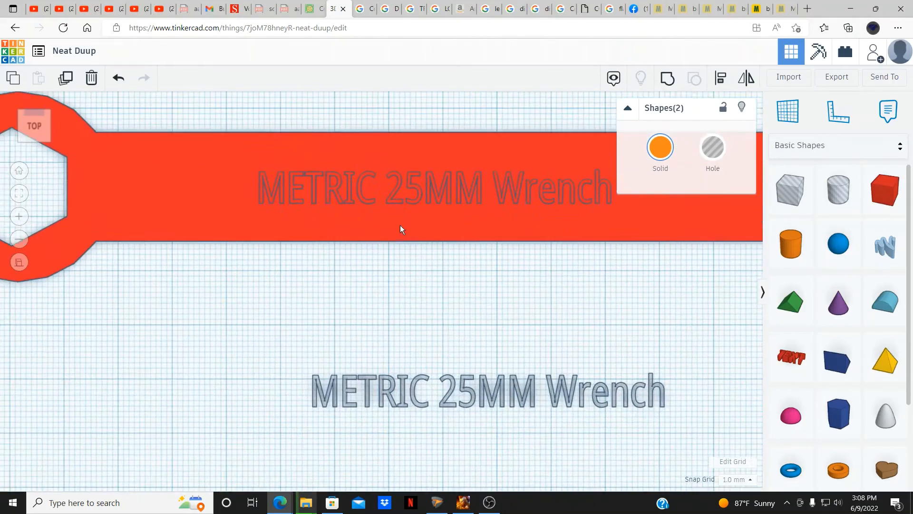
scroll(133, 363, "down", 2)
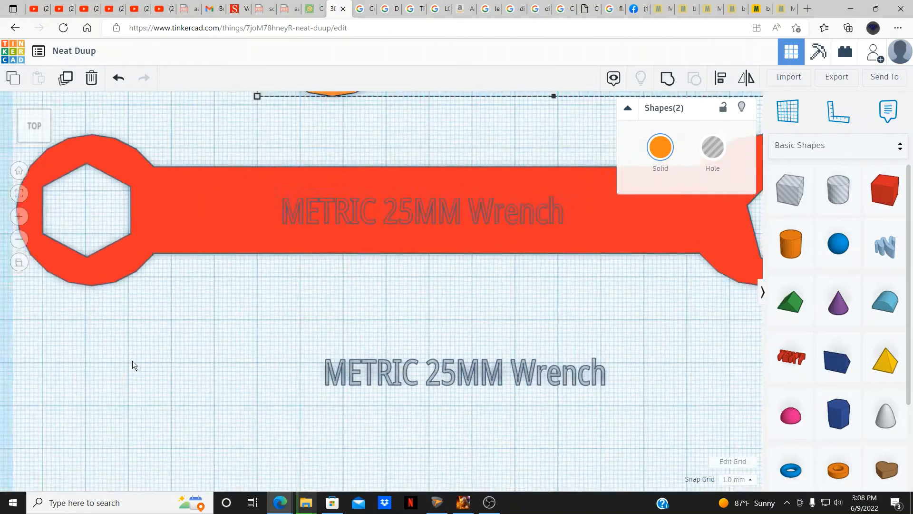
scroll(132, 365, "down", 2)
left_click(24, 195)
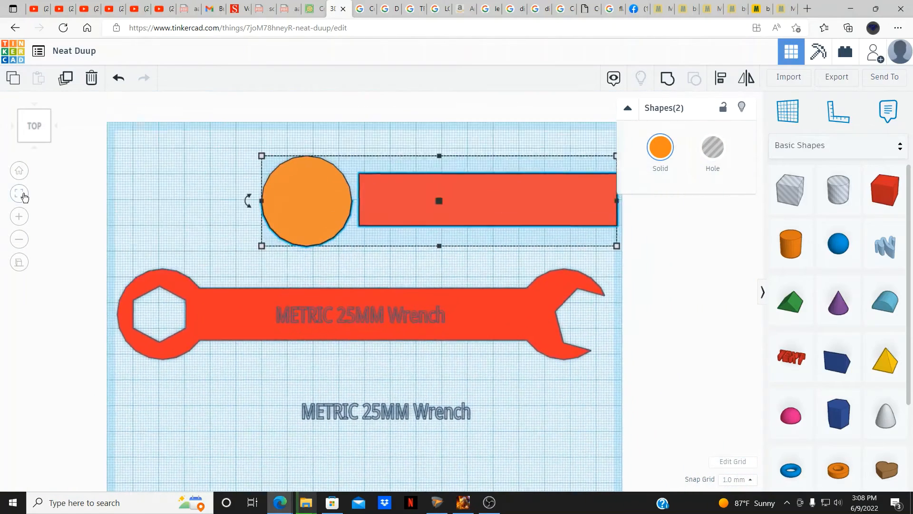
scroll(398, 286, "up", 2)
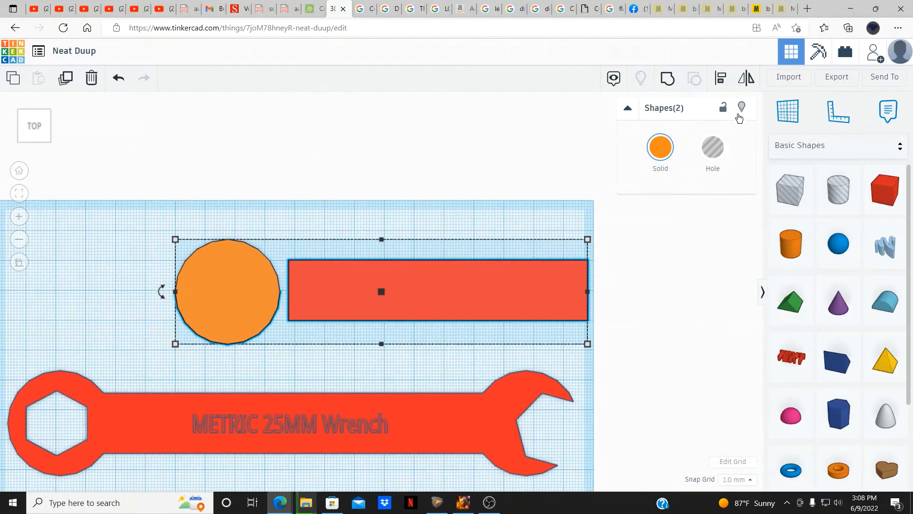
key("l")
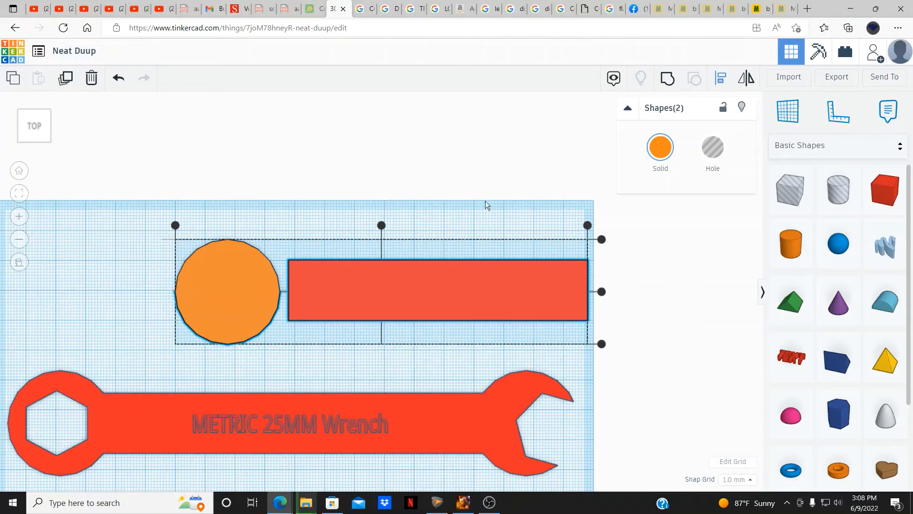
left_click(602, 292)
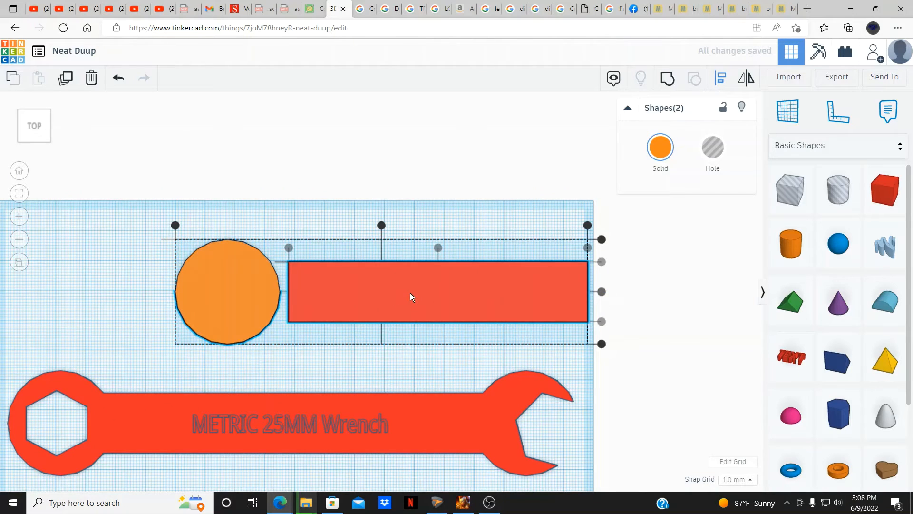
key("Escape")
Step: Shift the bar 11 mm into the cylinder so they overlap, and align both shapes on their front-to-back center
left_click_drag(433, 298, 406, 297)
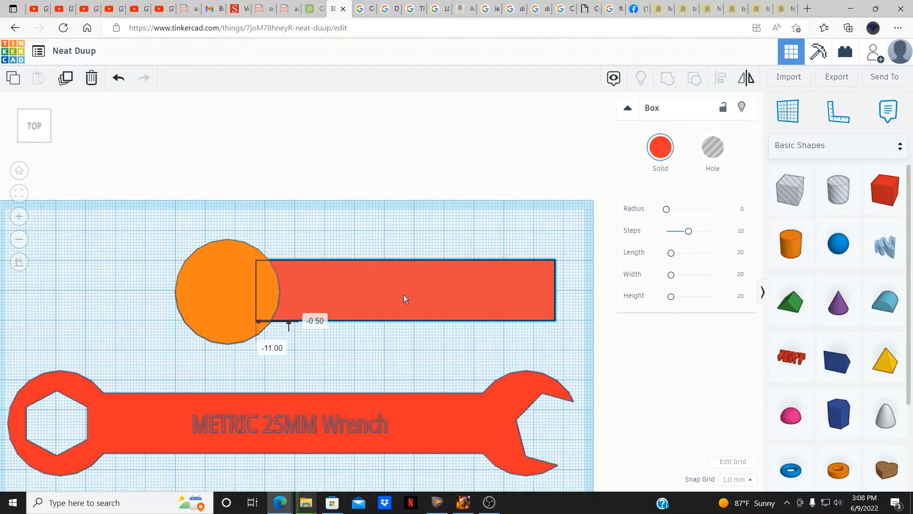
key("Down")
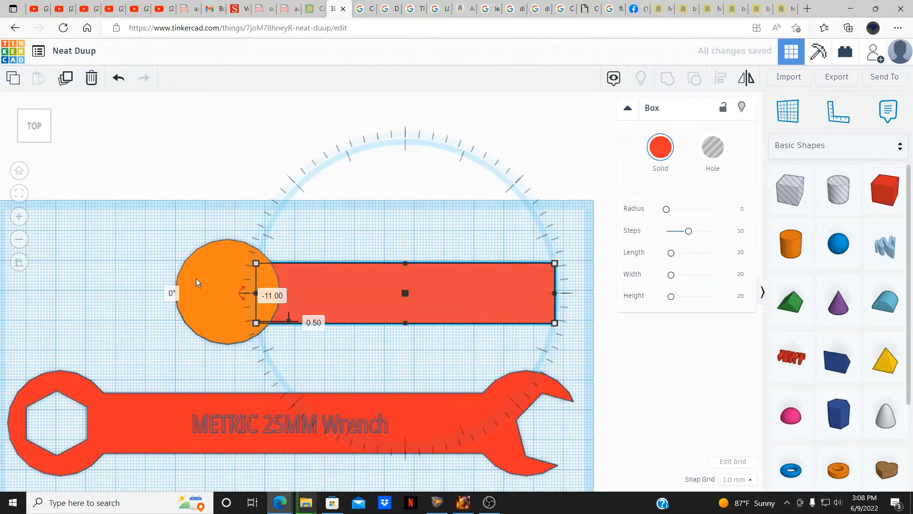
left_click(196, 277, "shift")
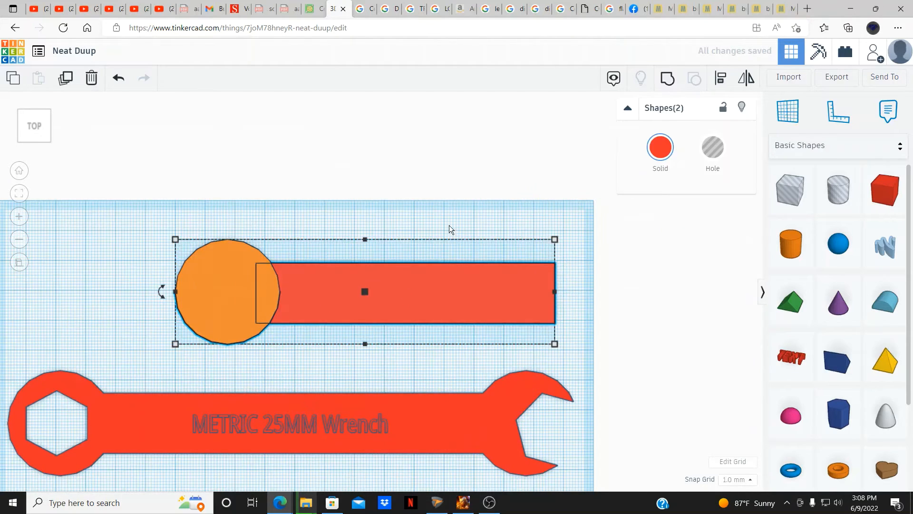
left_click(720, 78)
left_click(569, 292)
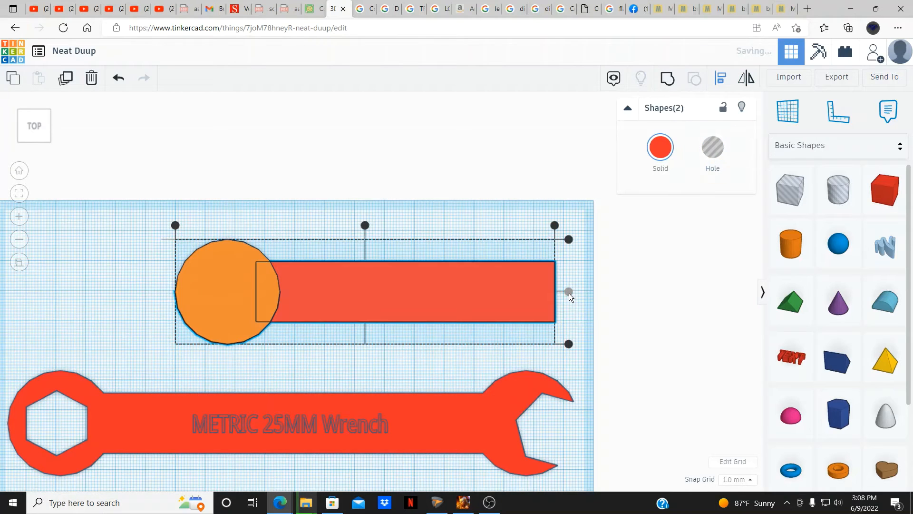
left_click(95, 272)
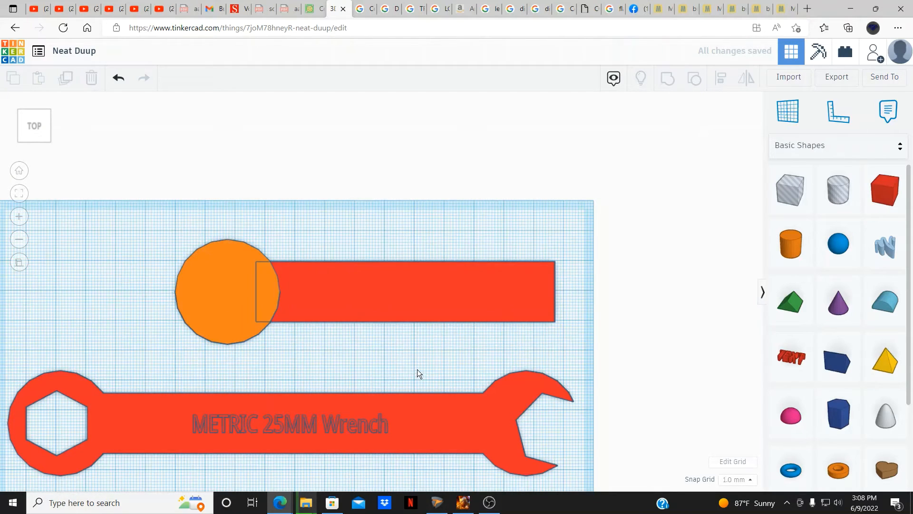
Step: Round the edges of the bar overlapping the cylinder with a radius of 10
middle_click_drag(417, 369, 377, 324)
right_click_drag(400, 330, 291, 199)
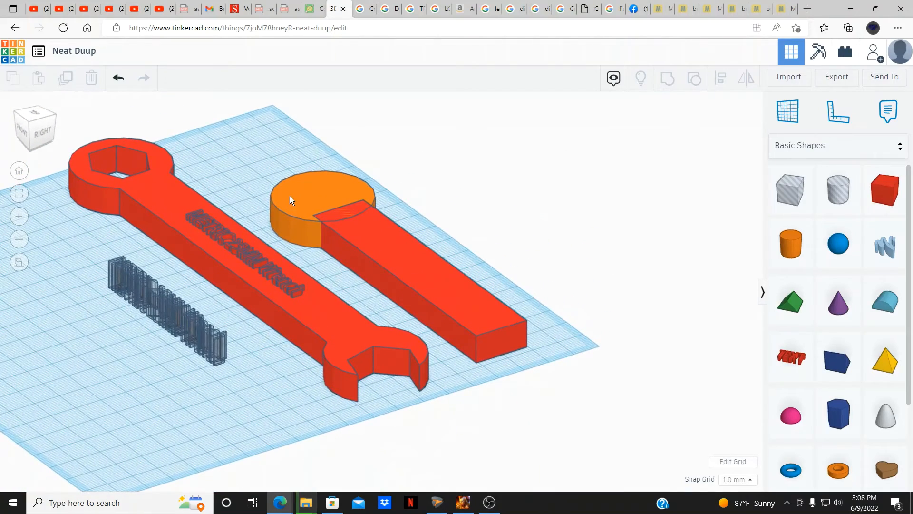
left_click(292, 199)
left_click(422, 283)
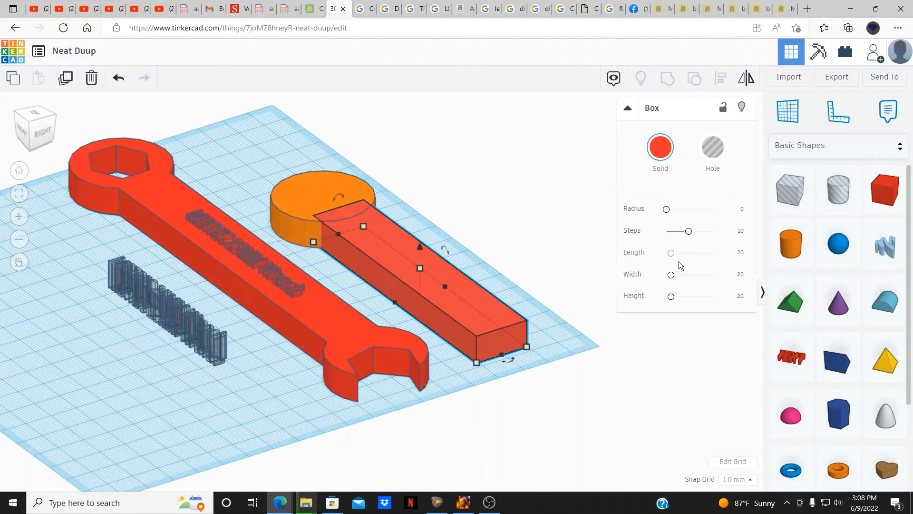
left_click(666, 209)
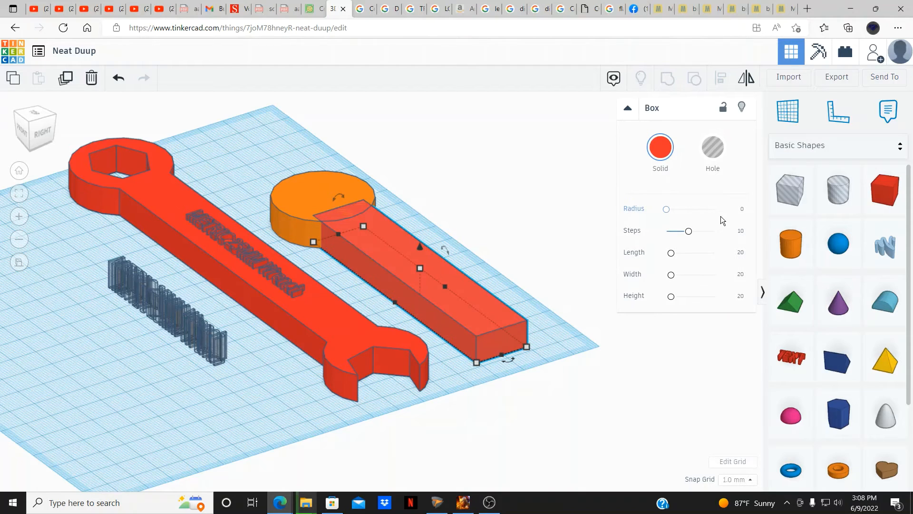
left_click(740, 209)
type("10")
key("Return")
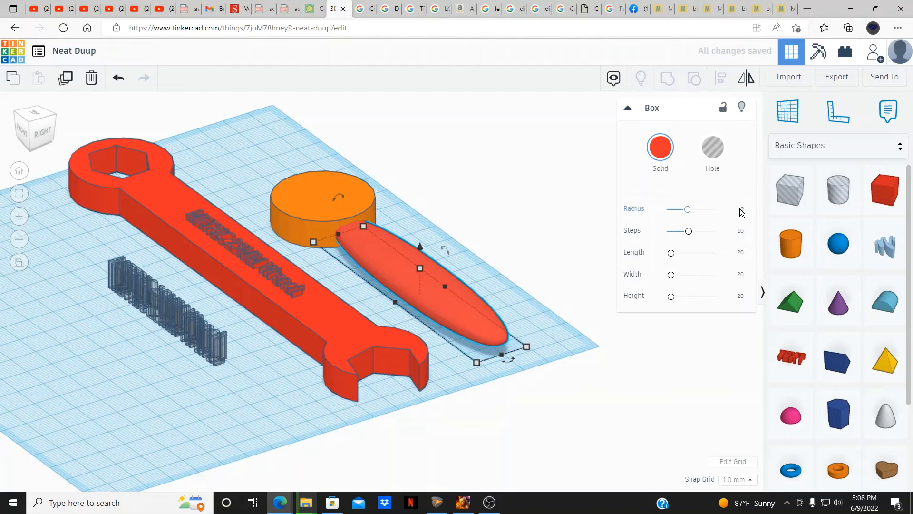
Step: Set the bar's edge radius to 3
left_click(741, 210)
type("3")
key("Return")
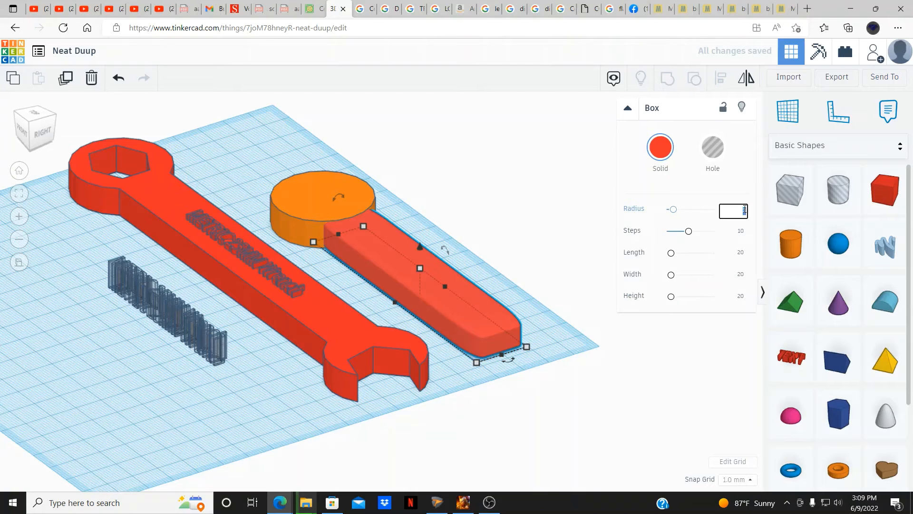
Step: Set the edge radius of the bar overlapping the cylinder to 2
type("2")
key("Return")
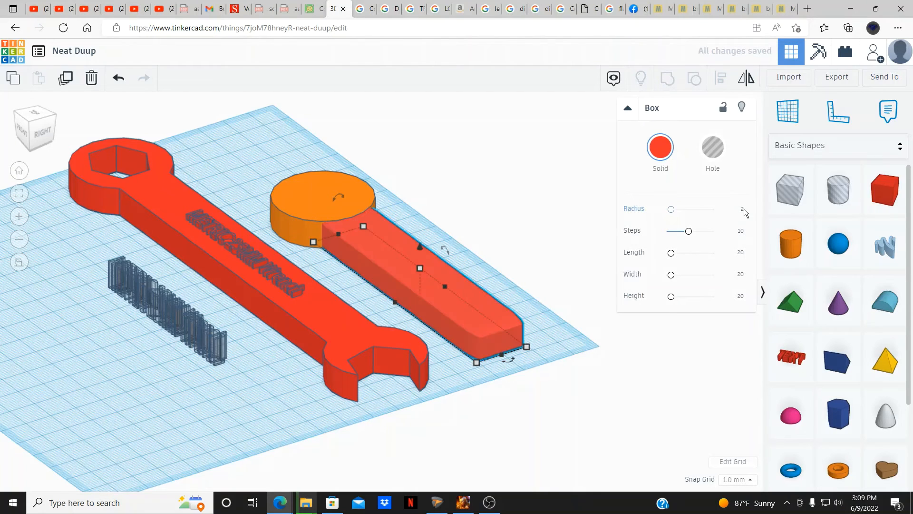
Step: Bevel the cylinder by 2, smooth the bevel with 10 segments, and raise the bevel to its maximum
left_click(301, 198)
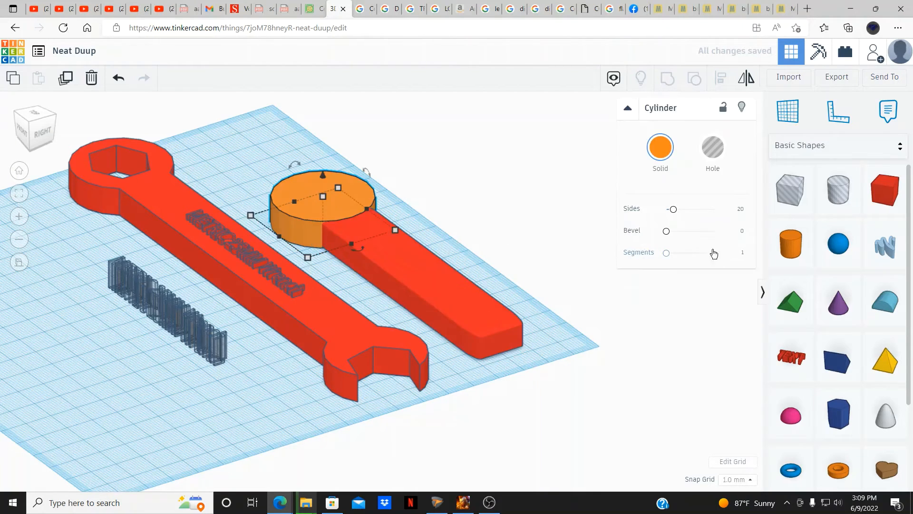
left_click(743, 231)
type("2")
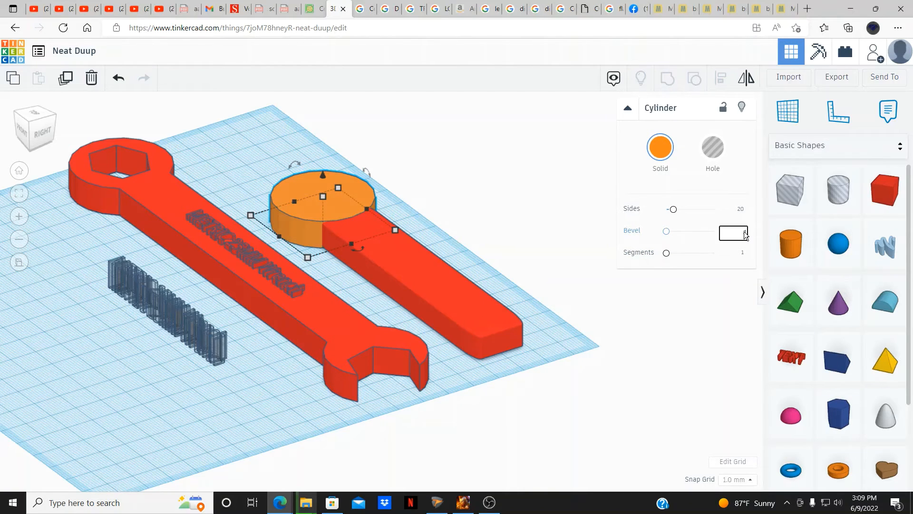
key("Return")
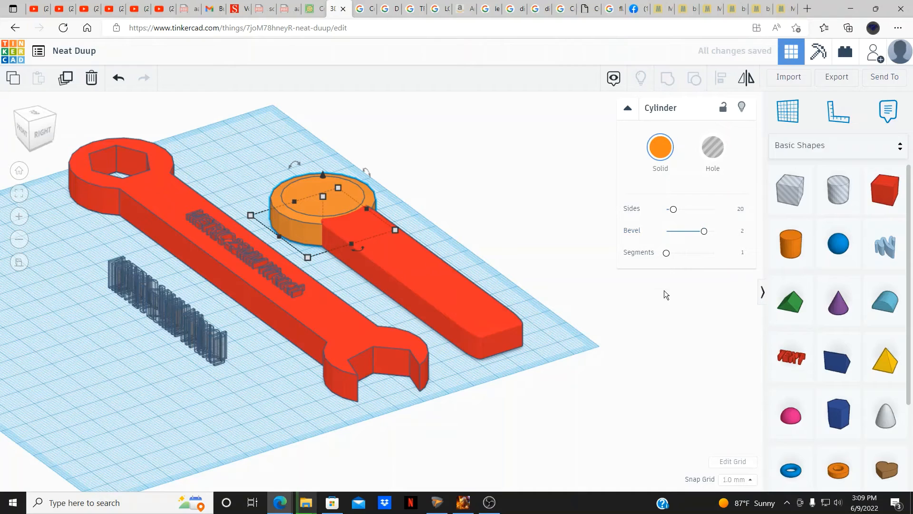
left_click_drag(666, 253, 722, 252)
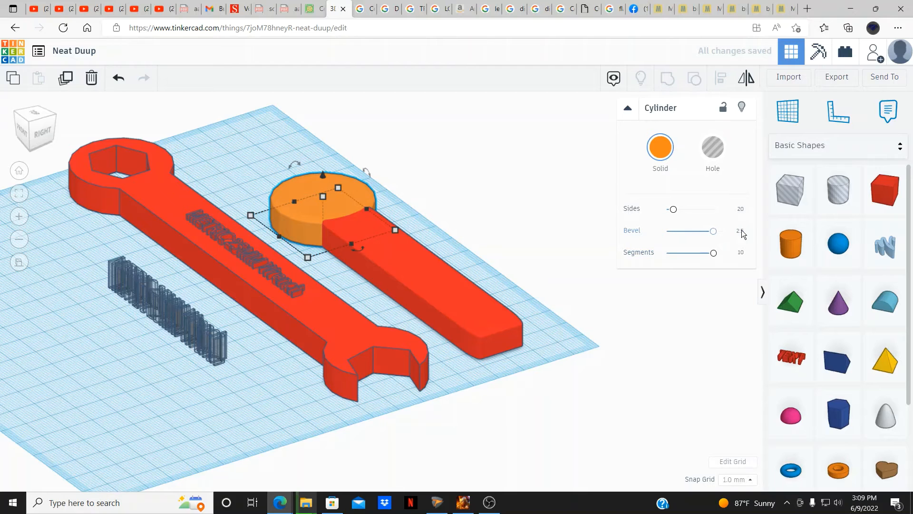
left_click(443, 219)
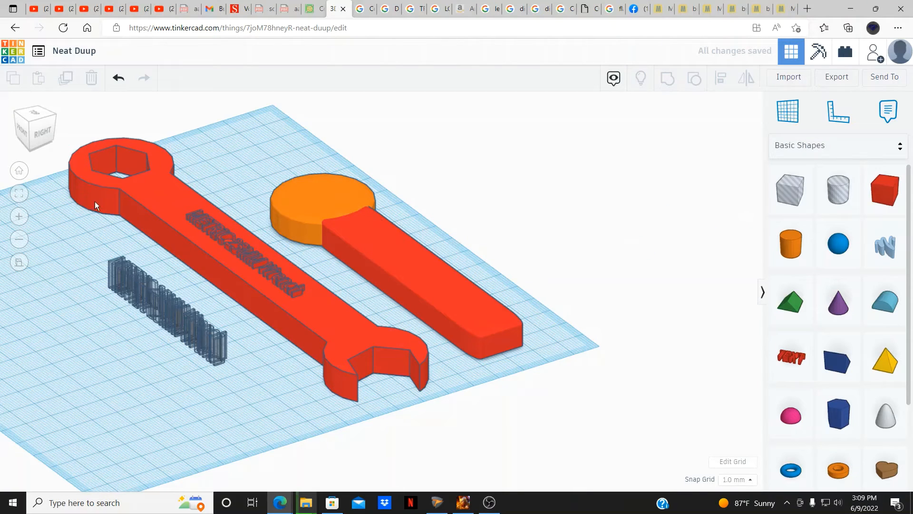
Step: Place a six-sided polygon in the middle of the cylinder and enlarge it to about 18.66 by 21 mm
scroll(313, 203, "up", 3)
right_click_drag(318, 207, 450, 175)
right_click_drag(138, 235, 181, 259)
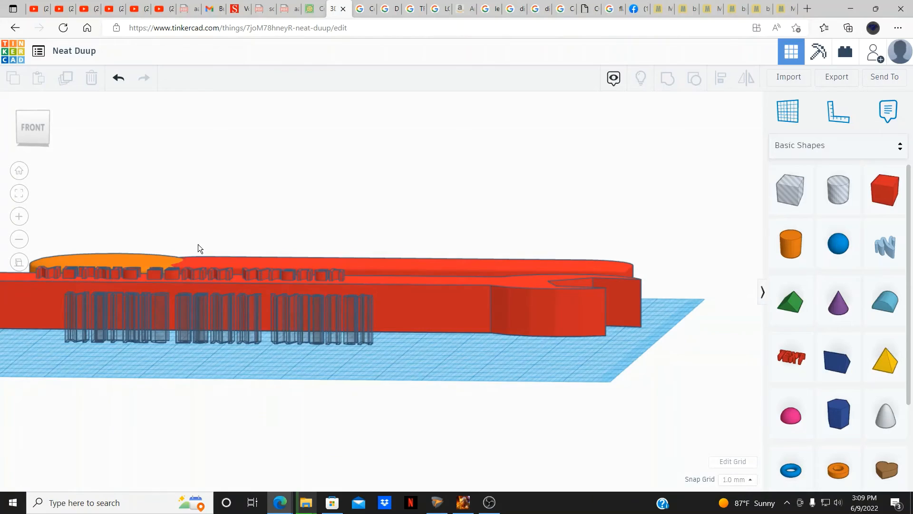
right_click_drag(239, 216, 205, 267)
left_click(42, 114)
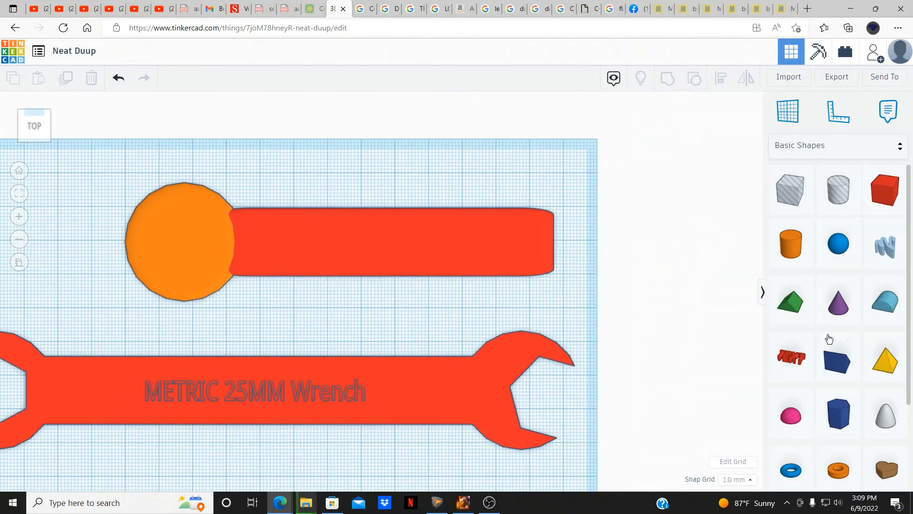
scroll(828, 338, "down", 1)
scroll(813, 387, "up", 1)
left_click(183, 242)
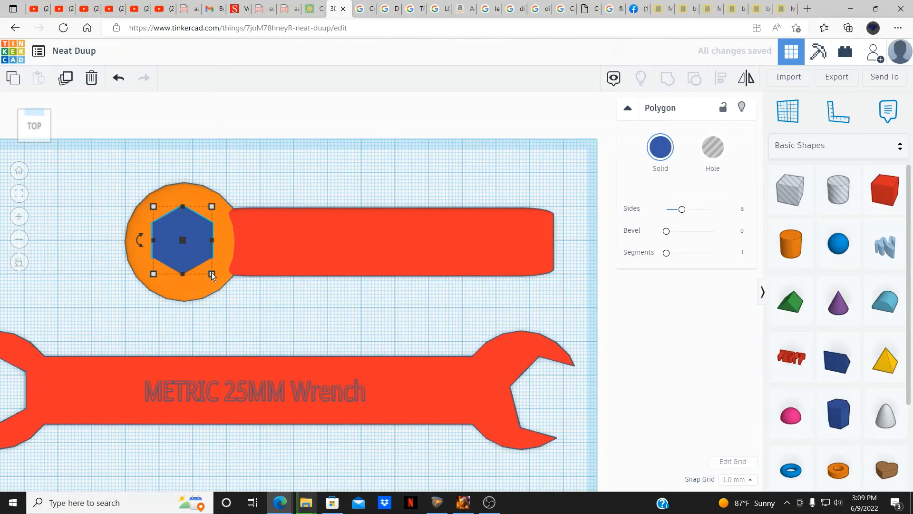
left_click_drag(213, 275, 215, 279)
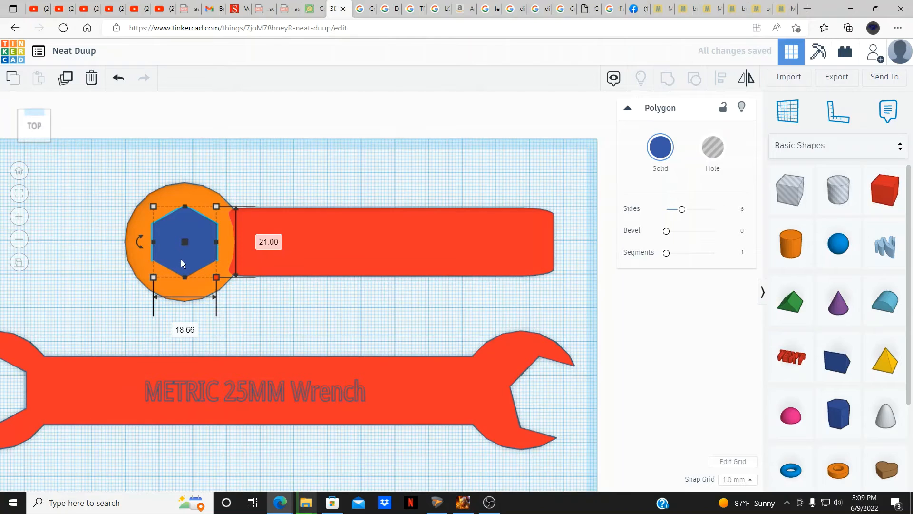
left_click(306, 312)
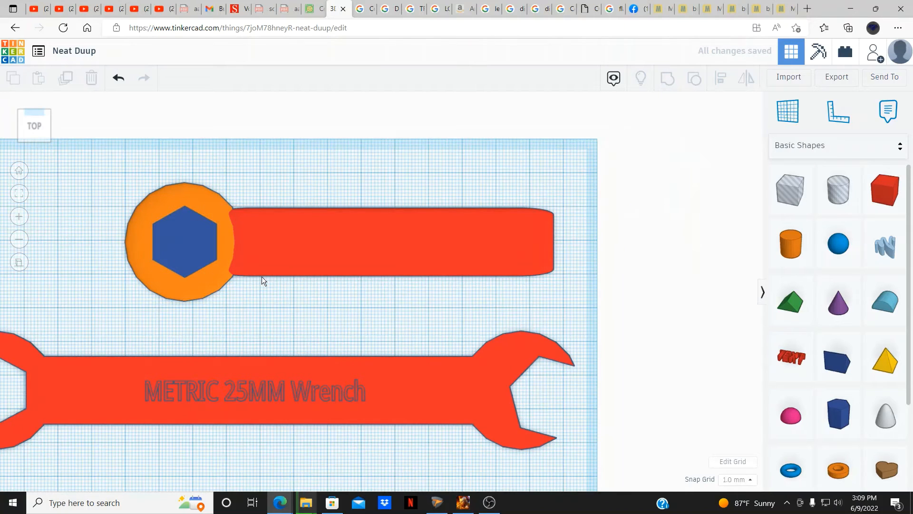
Step: Turn the hexagonal polygon on the cylinder into a hole
left_click(203, 235)
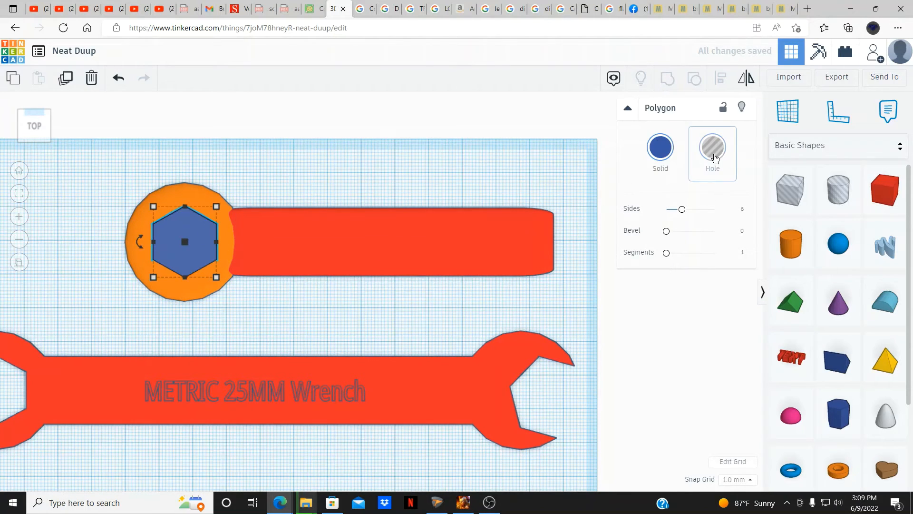
left_click(713, 150)
left_click(264, 315)
Step: Select the hexagonal hole and the cylinder and align their centers
left_click(179, 245)
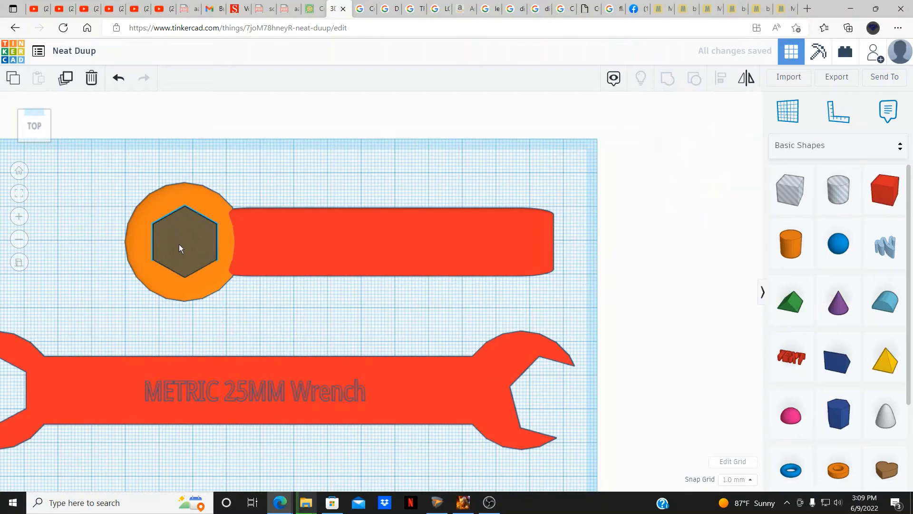
left_click(189, 191, "shift")
left_click(717, 74)
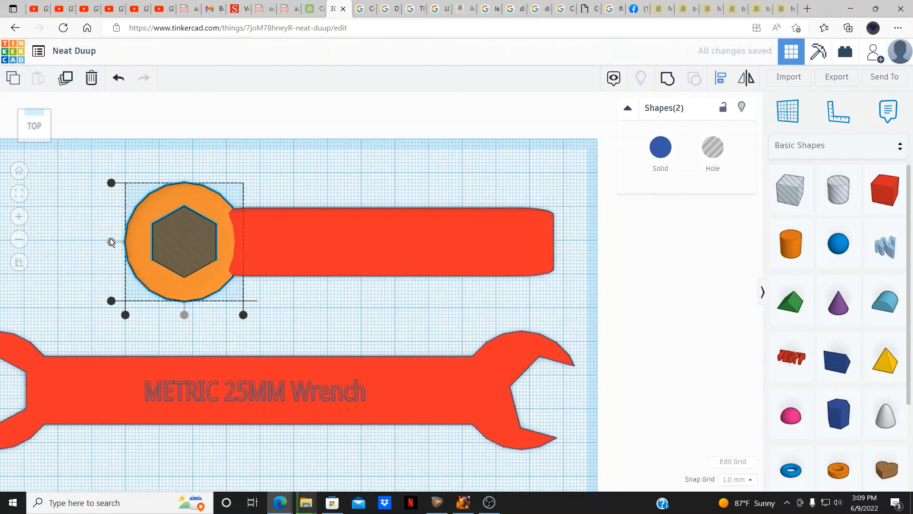
left_click(106, 239)
Step: Shift the bar 5 mm further into the cylinder
right_click_drag(289, 316, 317, 213)
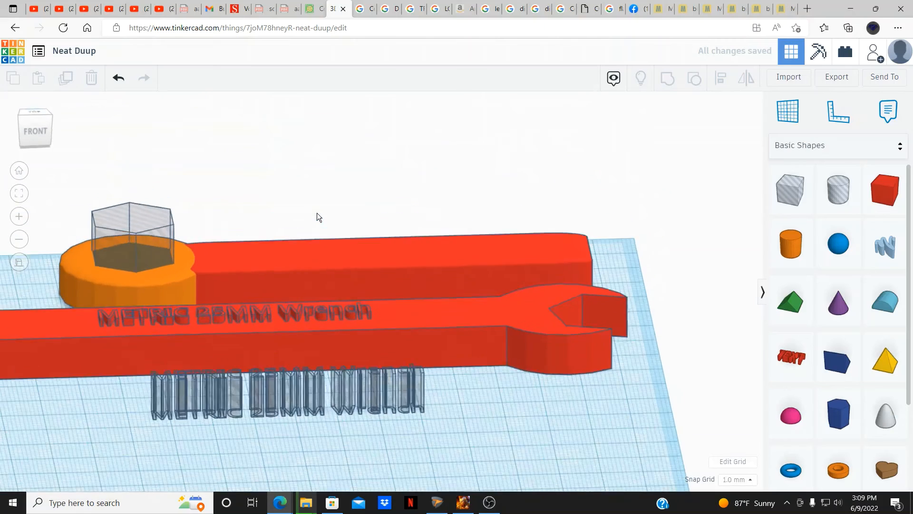
left_click(307, 261)
left_click_drag(332, 258, 310, 260)
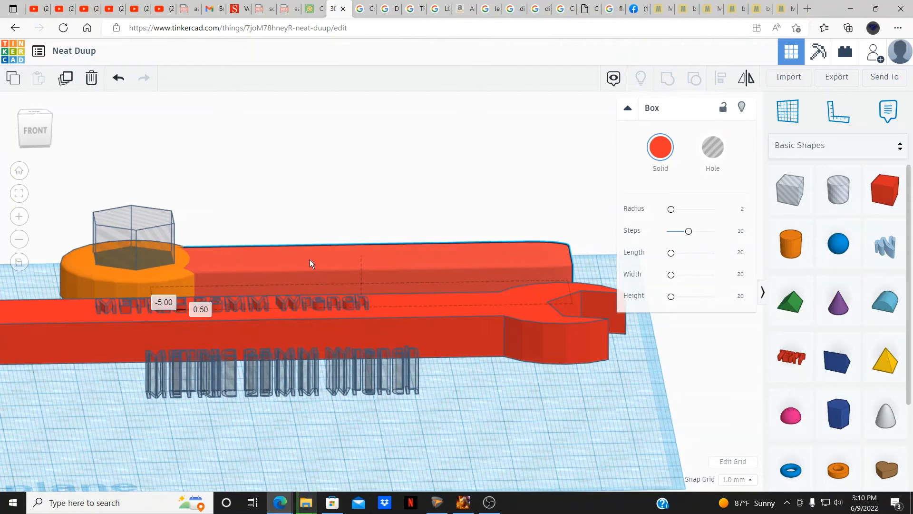
left_click(34, 112)
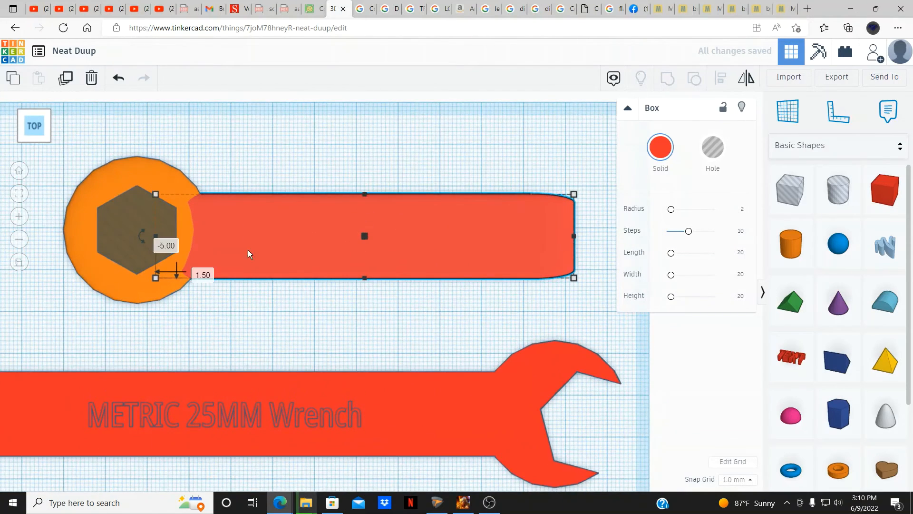
Step: Align the bar, the cylinder and the hexagonal hole on their front-to-back center in top view
left_click(153, 167, "shift")
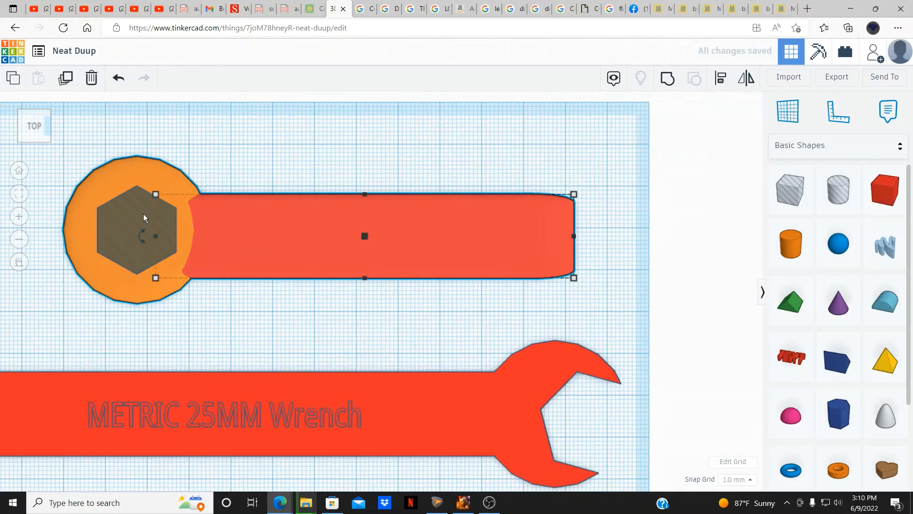
left_click(134, 236, "shift")
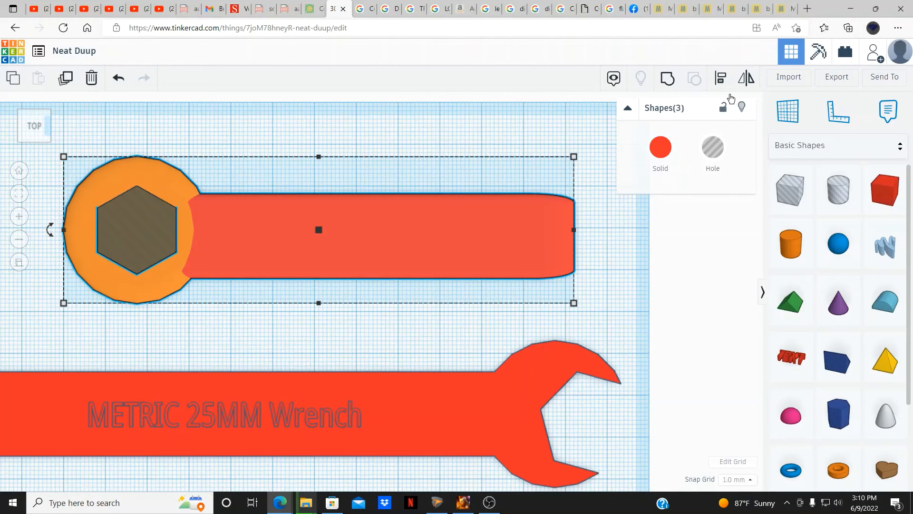
left_click(721, 78)
left_click(588, 229)
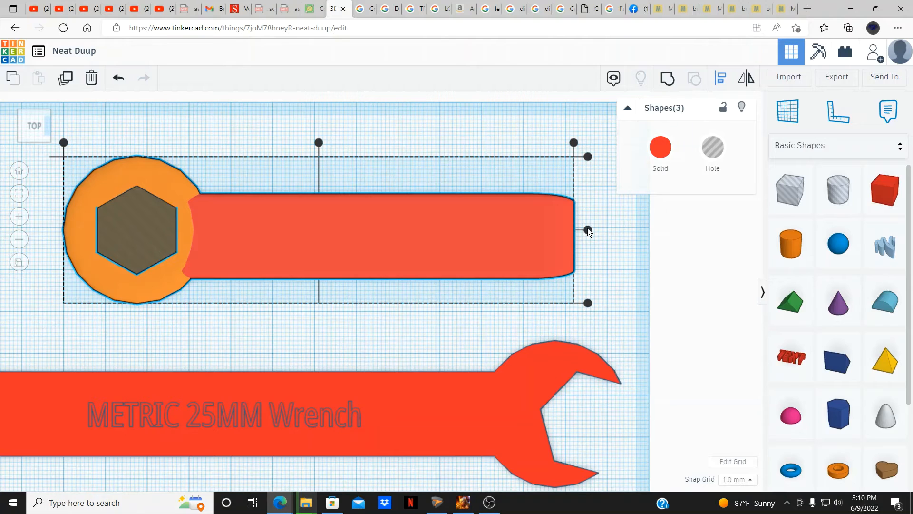
left_click(616, 256)
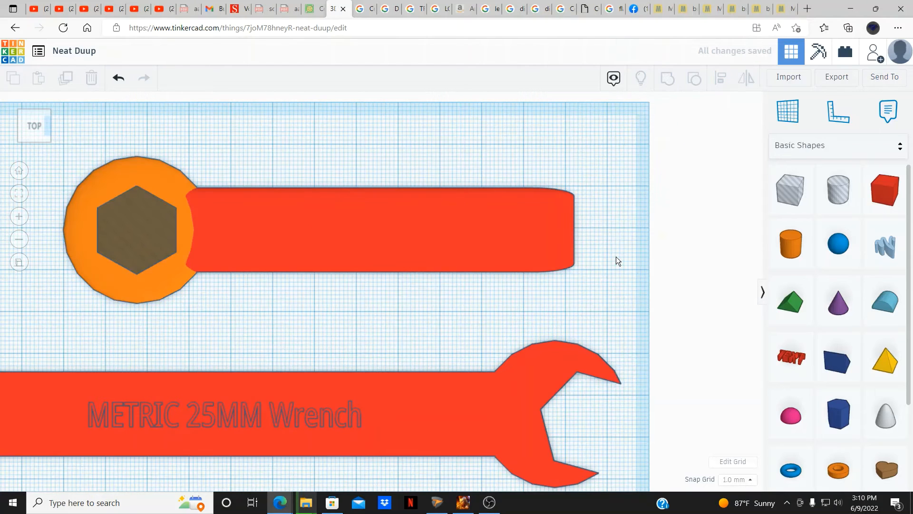
Step: Group the bar, the cylinder and the hexagonal hole into a single box-end wrench
scroll(643, 284, "down", 3)
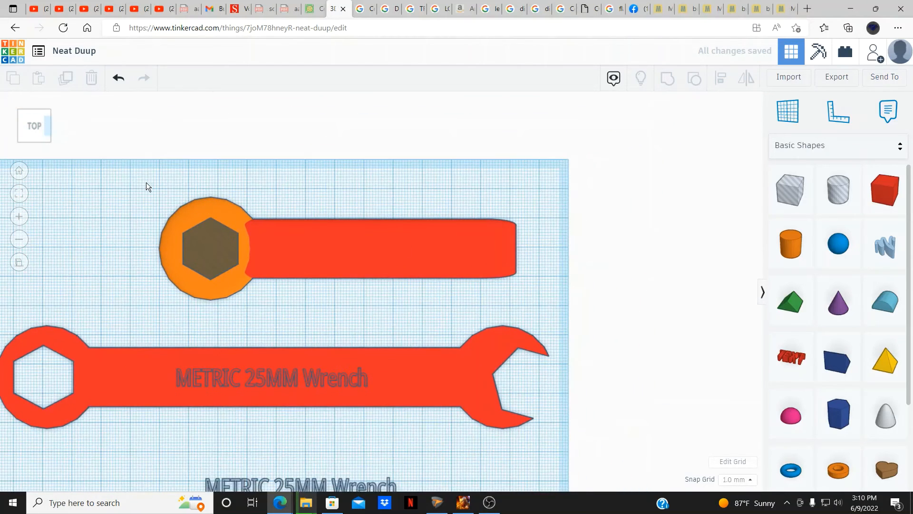
left_click_drag(366, 277, 547, 320)
left_click(667, 78)
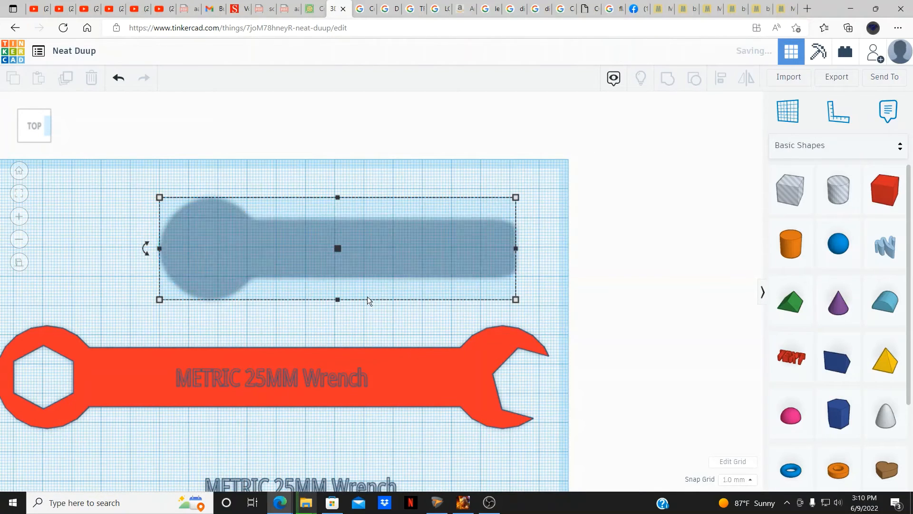
left_click(424, 328)
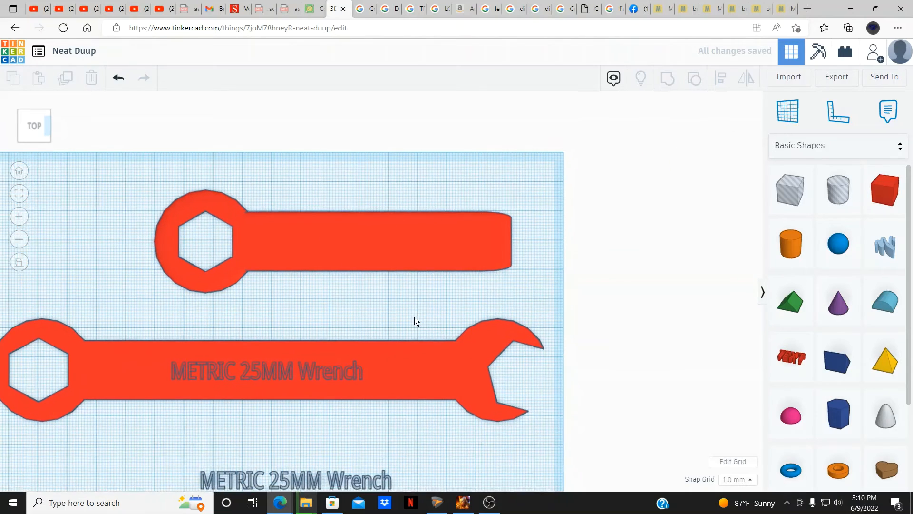
Step: Examine the rounded edges and hexagonal opening of the grouped wrench against the first wrench from several angles
right_click_drag(412, 316, 224, 218)
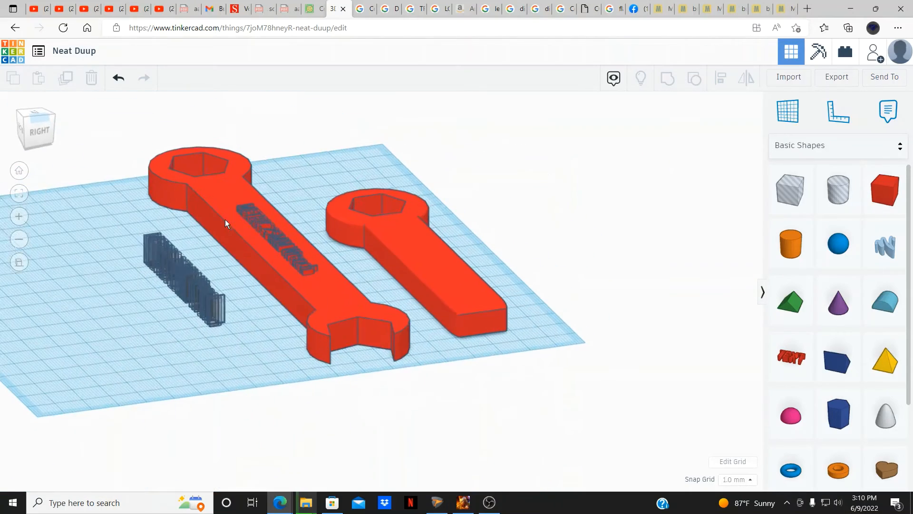
scroll(468, 260, "up", 5)
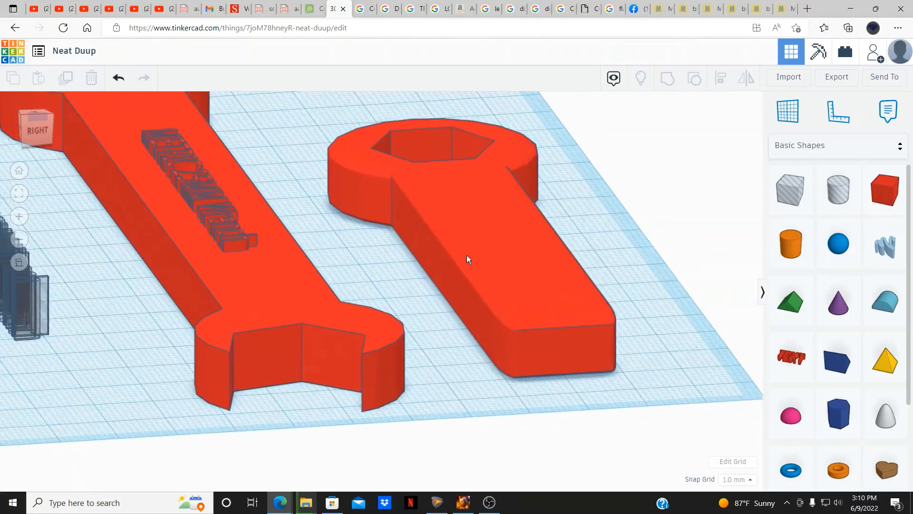
right_click_drag(466, 255, 607, 272)
scroll(621, 276, "down", 5)
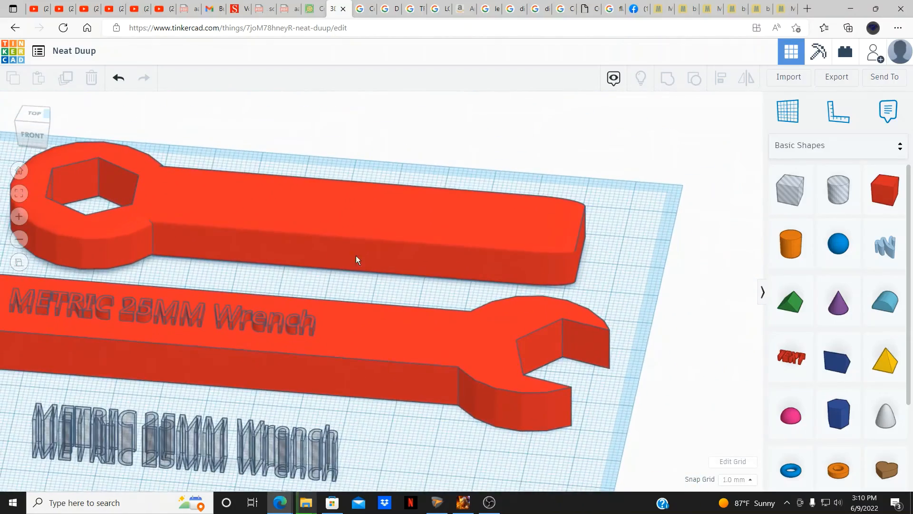
mouse_move(356, 257)
right_mouse_down()
mouse_move(416, 265)
mouse_move(351, 261)
mouse_move(357, 246)
right_mouse_up()
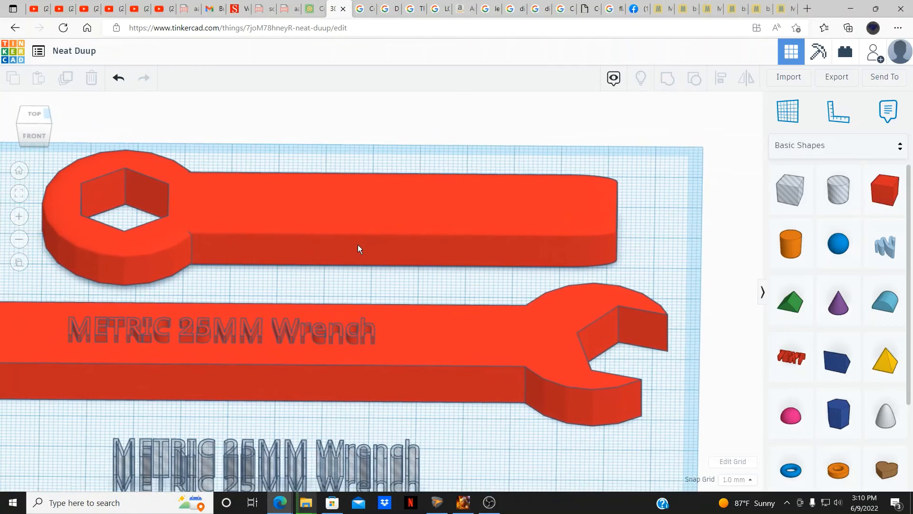
scroll(448, 269, "down", 4)
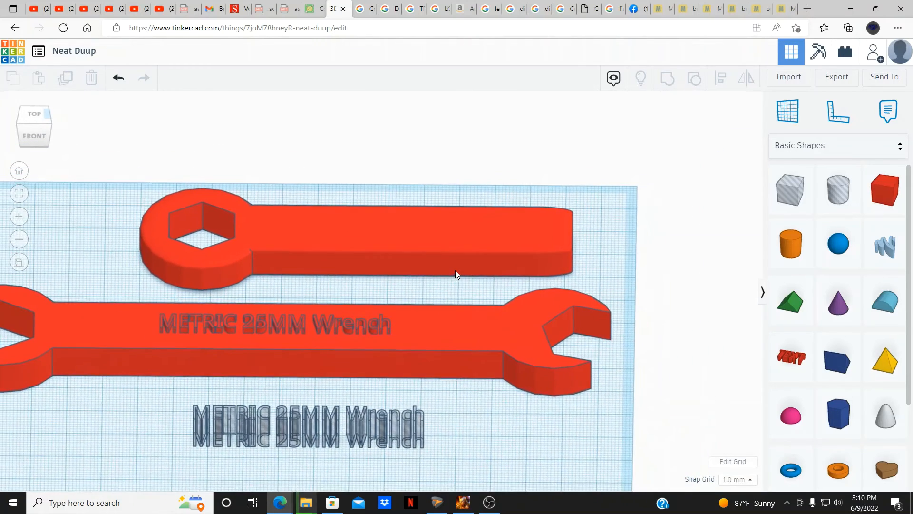
scroll(455, 271, "down", 2)
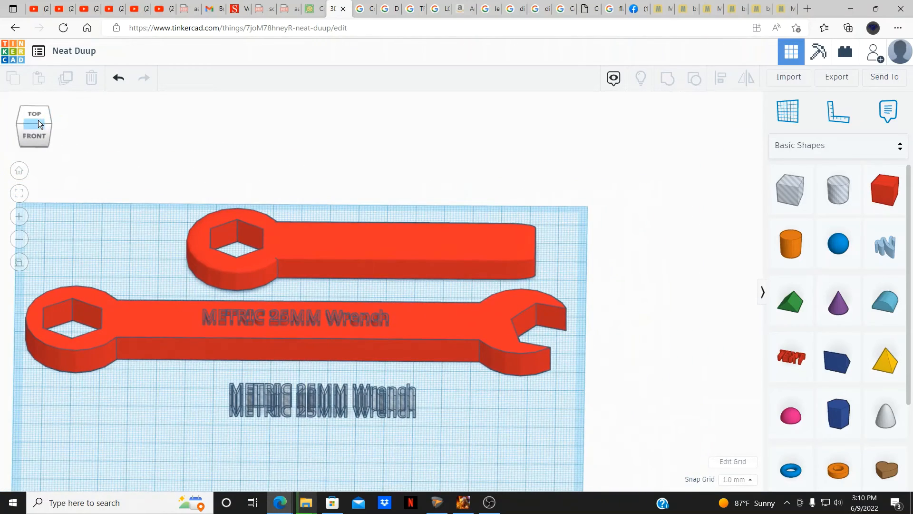
left_click(38, 119)
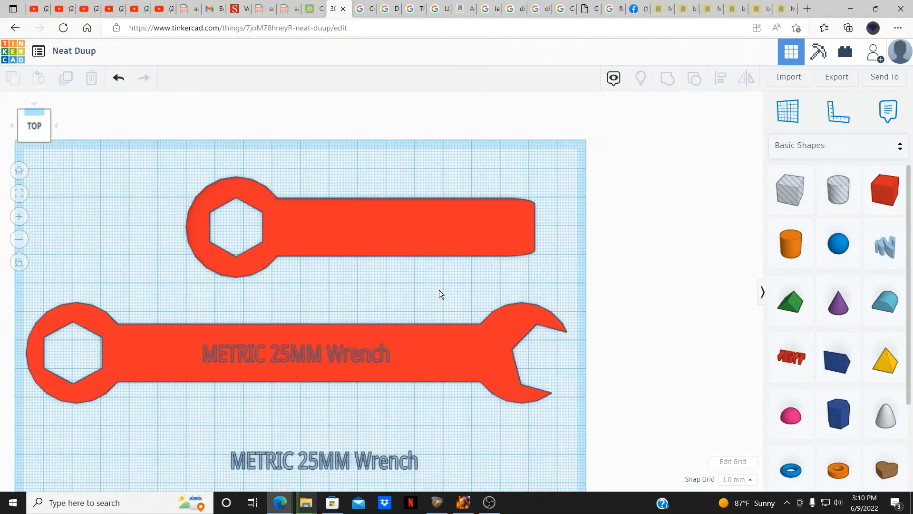
Step: Move the loose "METRIC 25MM Wrench" hole lettering farther away from the lettered wrench on the workplane
left_click(34, 138)
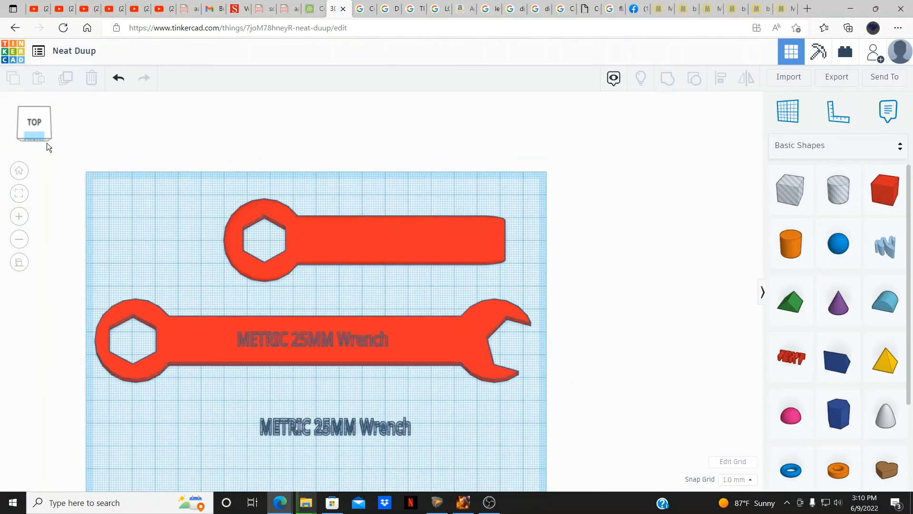
left_click(50, 125)
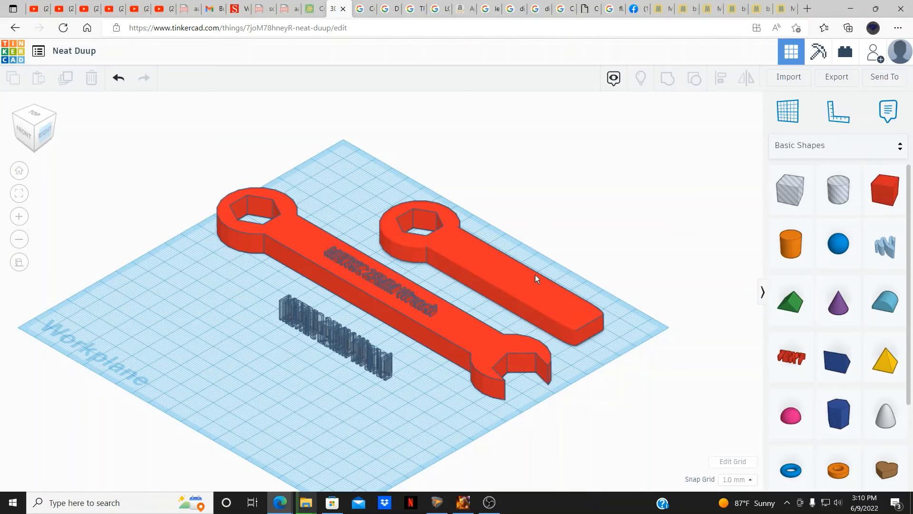
left_click_drag(353, 355, 294, 372)
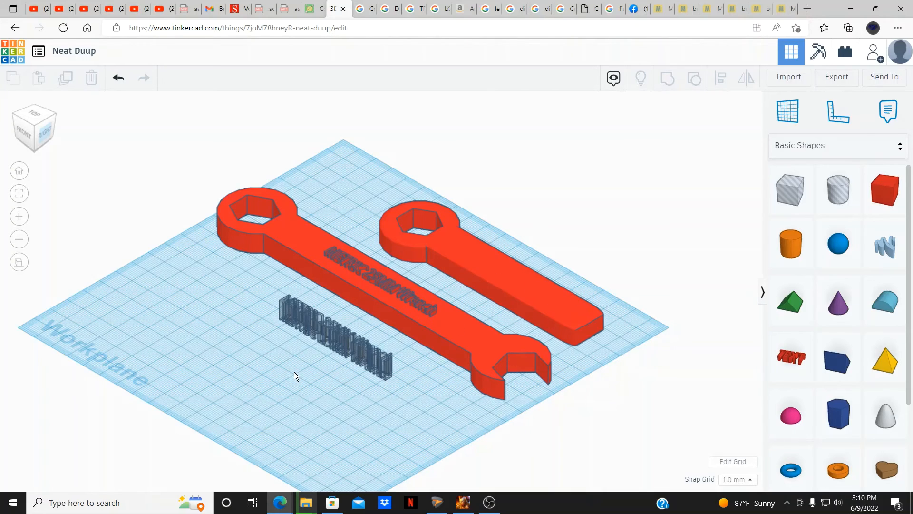
left_click(327, 342)
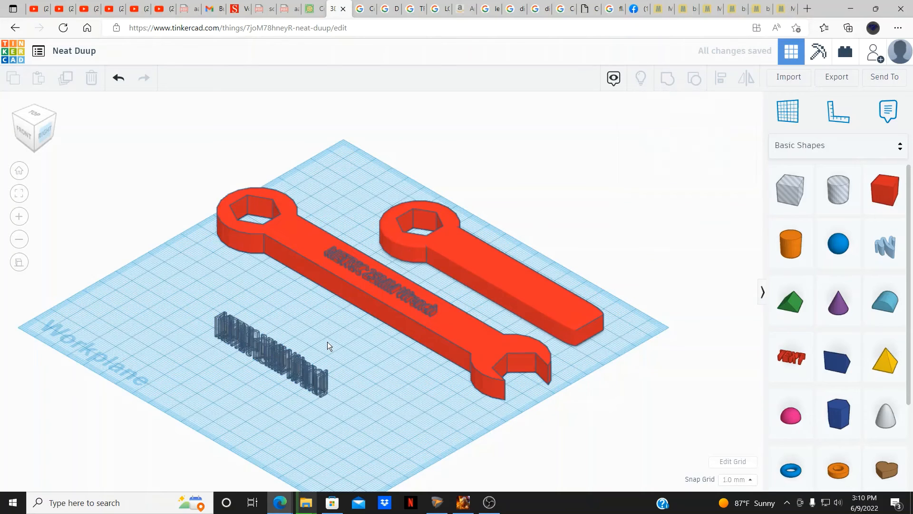
Step: Move the loose "METRIC 25MM Wrench" lettering closer to the lettered wrench and add a Scribble shape to the workplane beyond the second wrench
left_click_drag(290, 370, 367, 364)
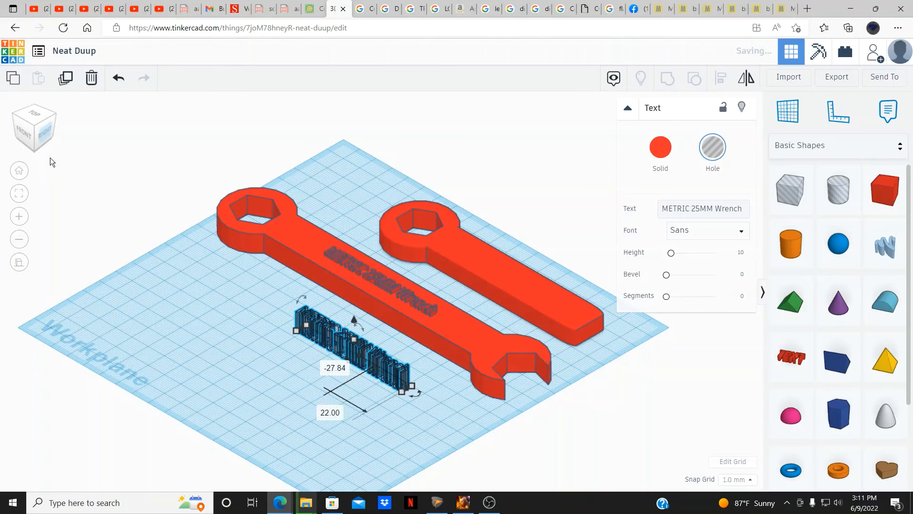
left_click(34, 117)
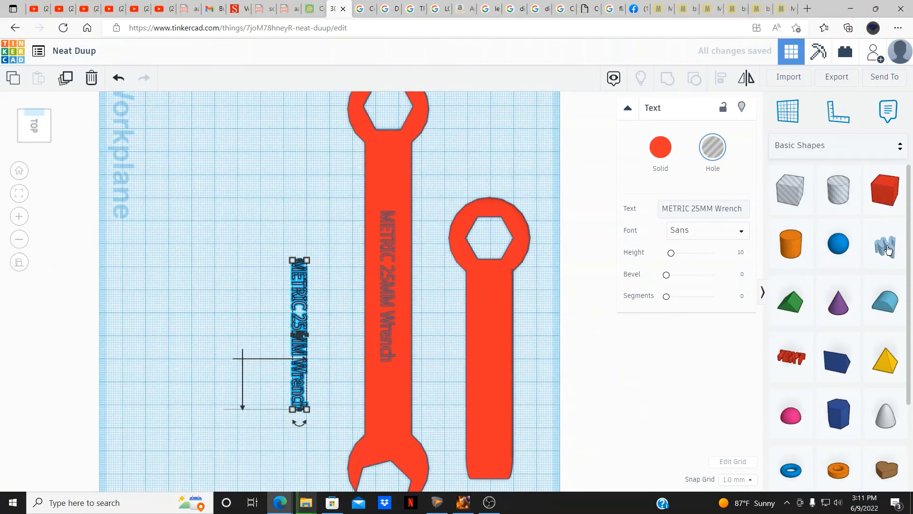
mouse_move(885, 243)
left_mouse_down()
mouse_move(587, 351)
mouse_move(732, 325)
mouse_move(683, 312)
mouse_move(575, 341)
mouse_move(147, 267)
mouse_move(224, 321)
mouse_move(554, 330)
left_mouse_up()
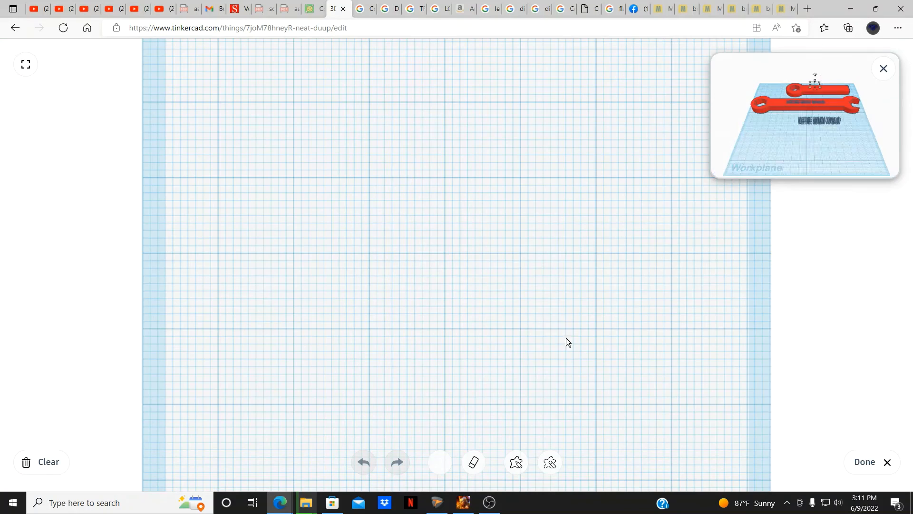
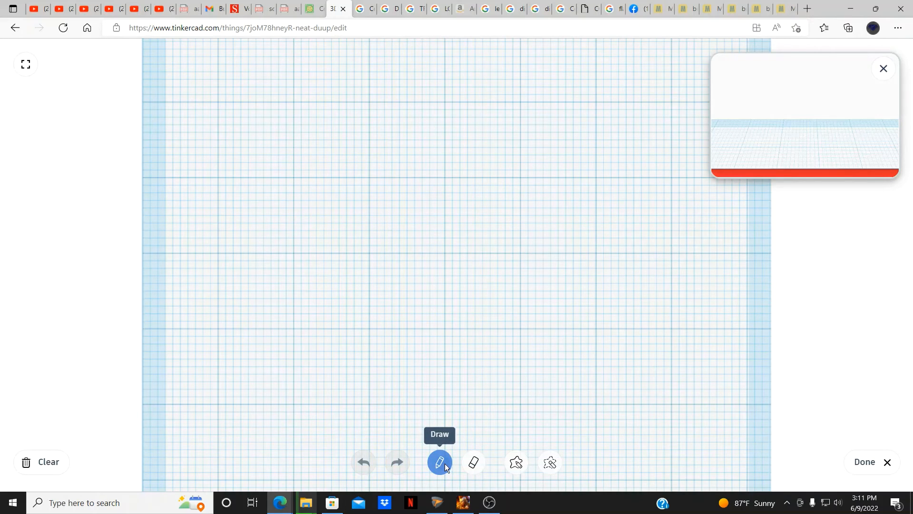
left_click(514, 466)
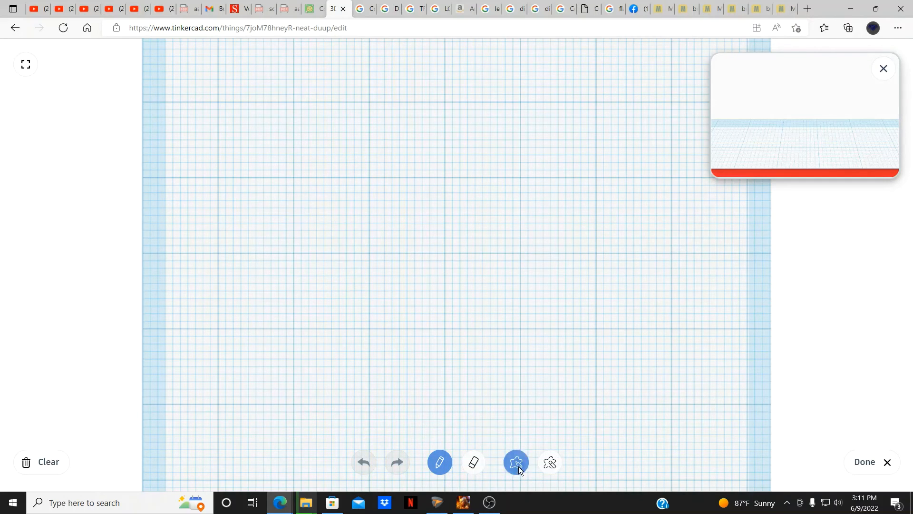
left_click(551, 468)
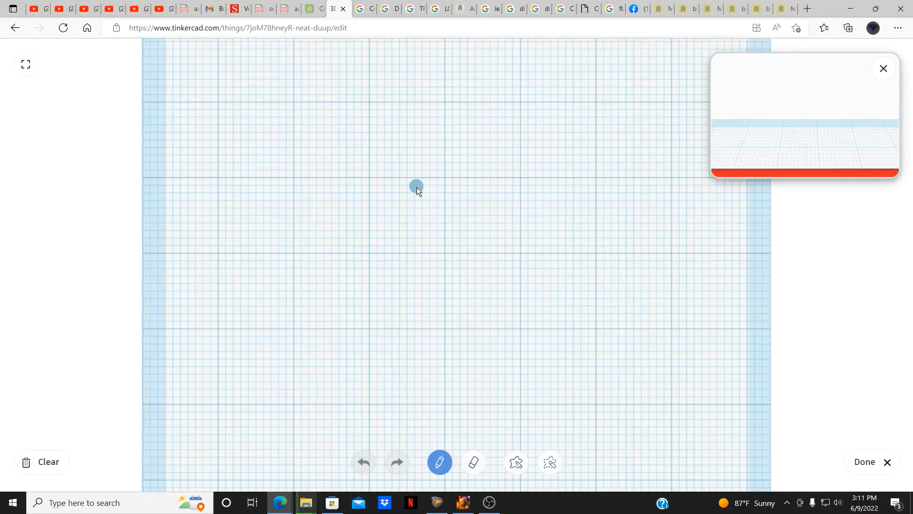
left_click(883, 66)
left_click(872, 61)
mouse_move(351, 212)
left_mouse_down()
mouse_move(413, 220)
mouse_move(411, 291)
mouse_move(478, 270)
mouse_move(514, 286)
mouse_move(587, 253)
left_mouse_up()
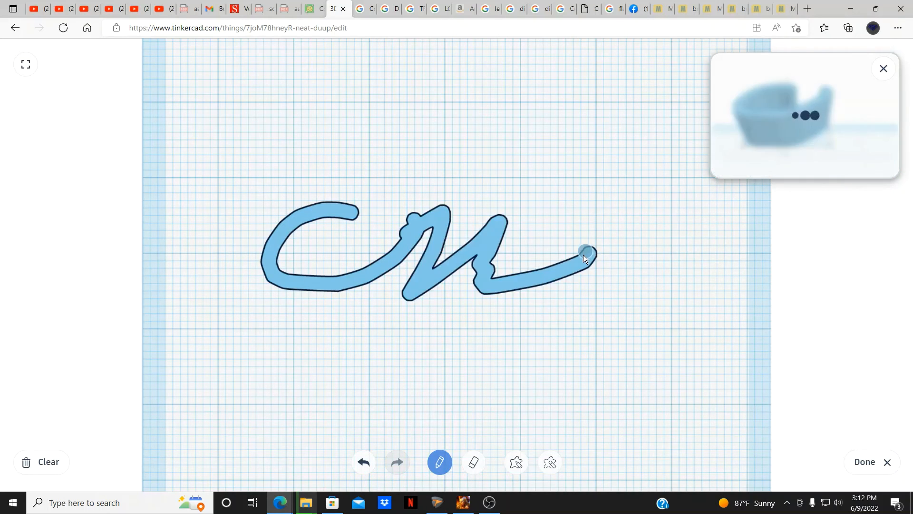
left_click(363, 463)
left_click(363, 464)
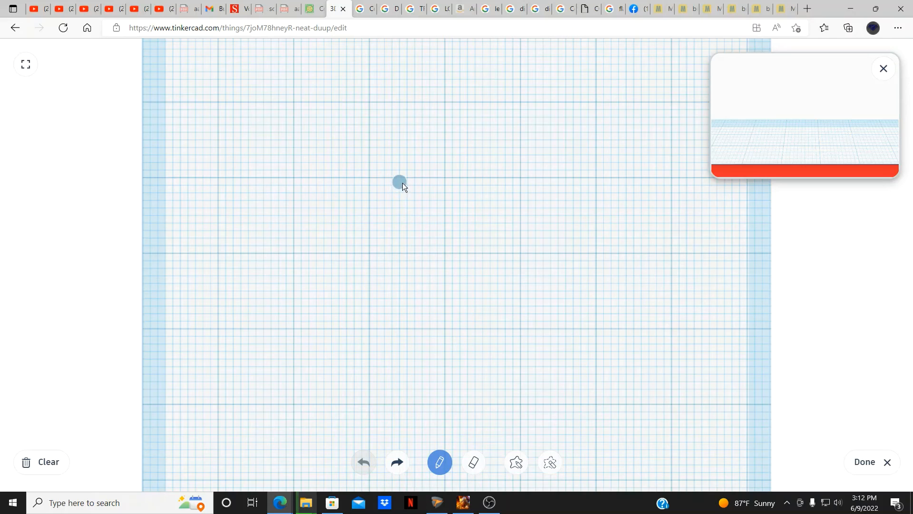
mouse_move(399, 180)
left_mouse_down()
mouse_move(369, 190)
mouse_move(440, 254)
mouse_move(443, 233)
mouse_move(492, 243)
mouse_move(525, 200)
mouse_move(543, 241)
mouse_move(639, 209)
left_mouse_up()
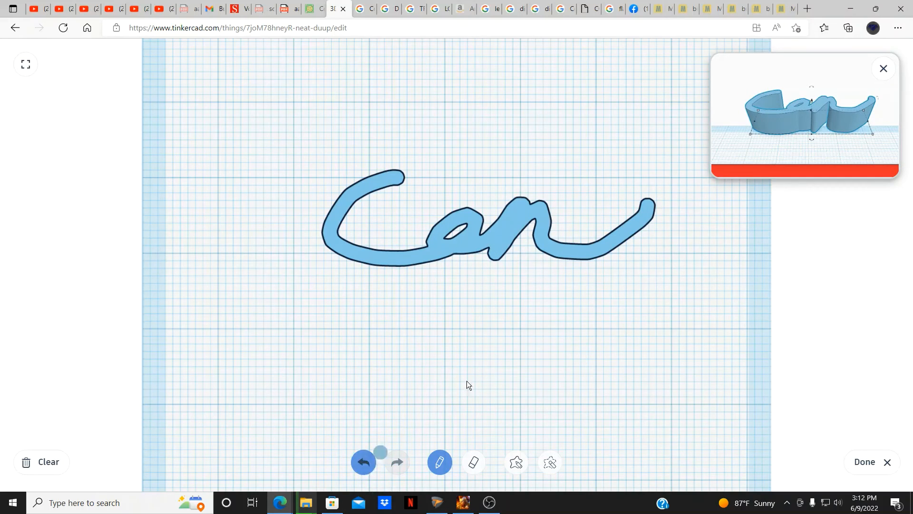
left_click(363, 463)
Step: Draw the joined letters "CN" freehand as the scribble and finish the drawing
mouse_move(408, 189)
left_mouse_down()
mouse_move(347, 210)
mouse_move(416, 245)
mouse_move(441, 222)
left_mouse_up()
mouse_move(464, 192)
left_mouse_down()
mouse_move(462, 250)
mouse_move(503, 196)
left_mouse_up()
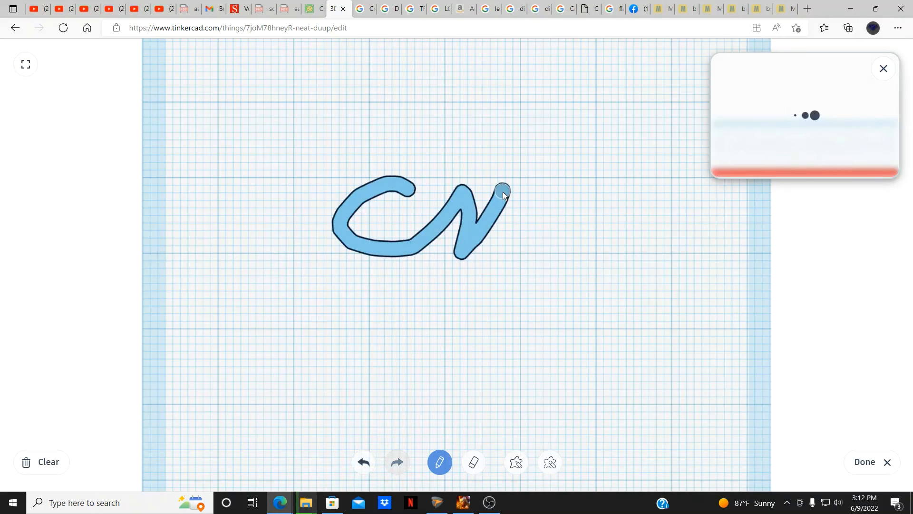
left_click(866, 462)
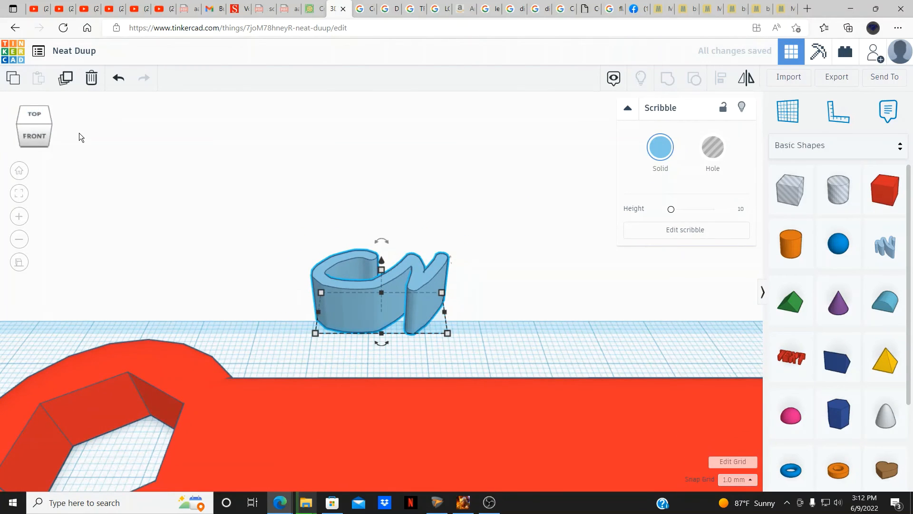
Step: Turn the "CN" scribble into a hole and move it onto the middle of the box-end wrench's handle
left_click(34, 120)
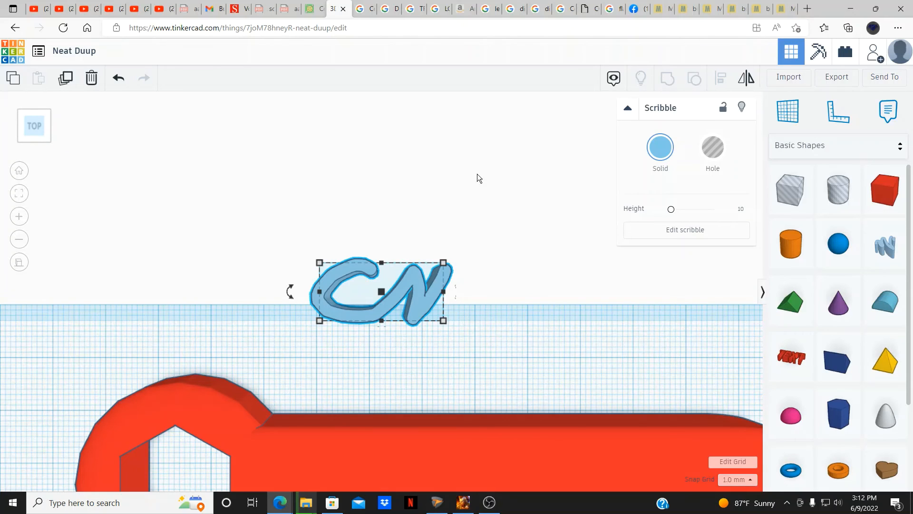
scroll(389, 198, "down", 3)
middle_click_drag(523, 307, 470, 212)
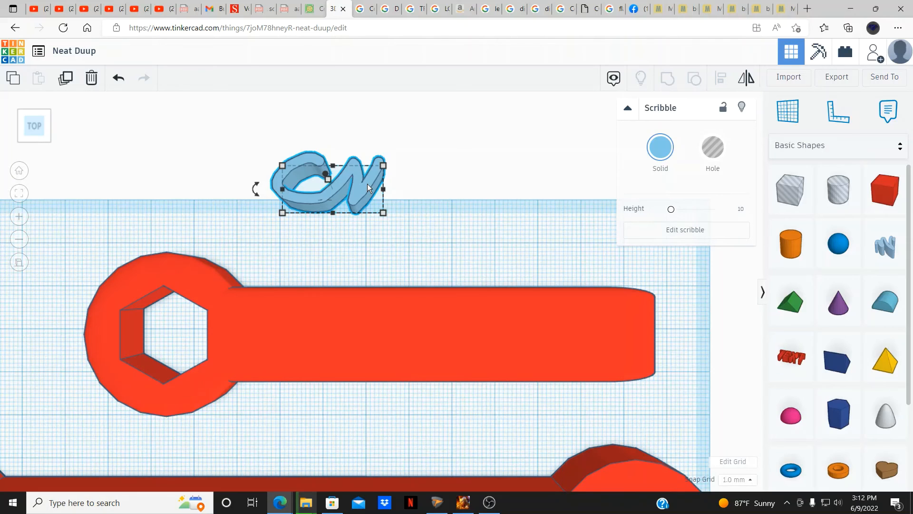
left_click(711, 158)
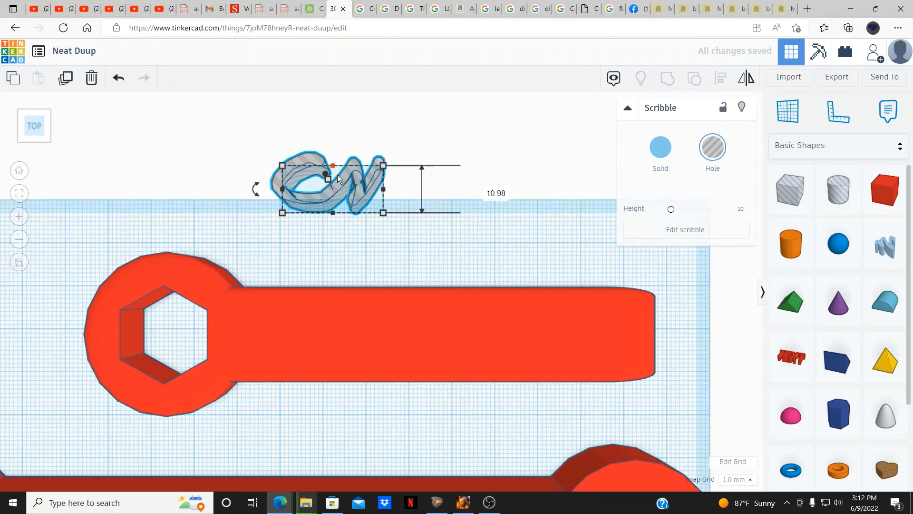
mouse_move(340, 181)
left_mouse_down()
mouse_move(428, 315)
mouse_move(421, 339)
left_mouse_up()
Step: Raise the "CN" hole so it projects above the handle and cuts only partway into its upper face
middle_click_drag(485, 341, 474, 304)
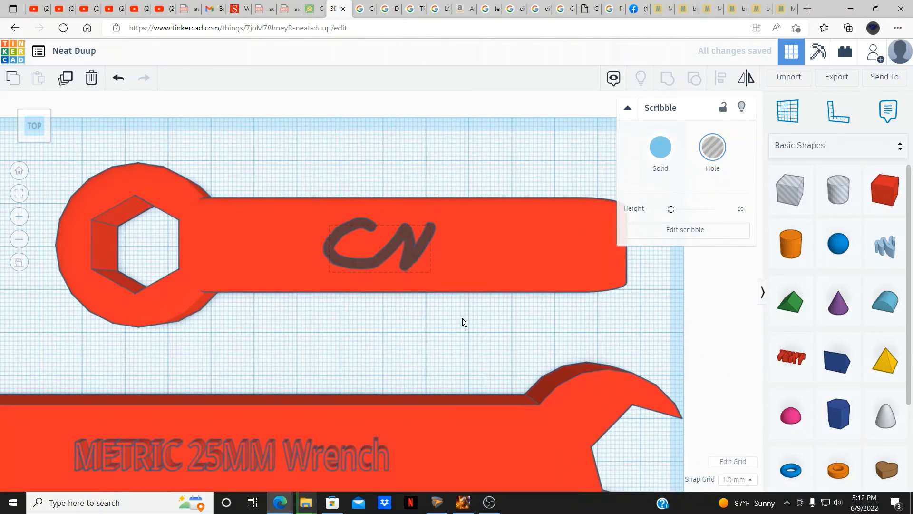
mouse_move(464, 330)
right_mouse_down()
mouse_move(438, 264)
mouse_move(380, 217)
mouse_move(343, 245)
right_mouse_up()
left_click(376, 260)
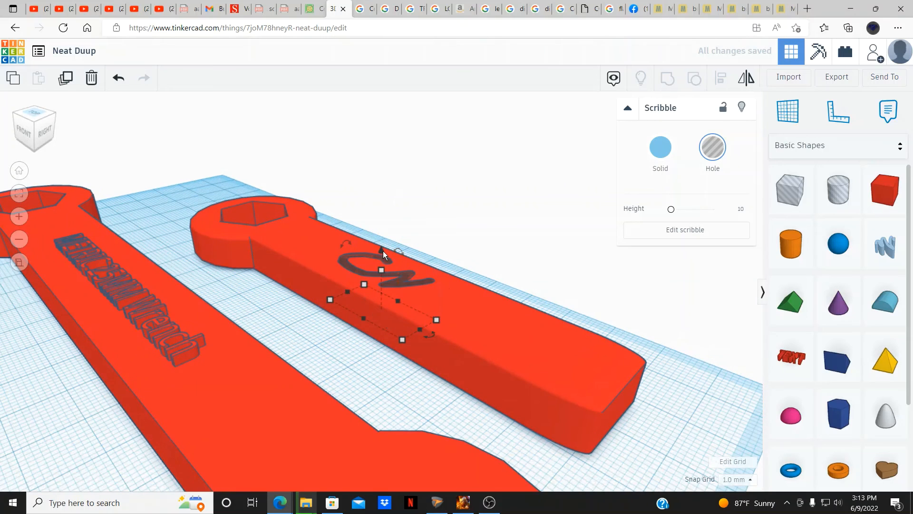
left_click_drag(384, 251, 383, 220)
left_click(480, 207)
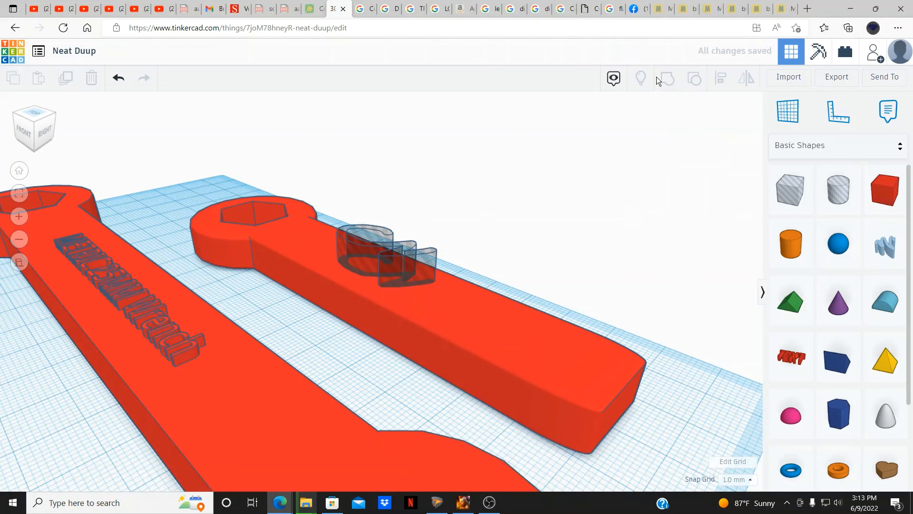
Step: Group the "CN" hole with the box-end wrench to engrave the letters into its handle
left_click(37, 109)
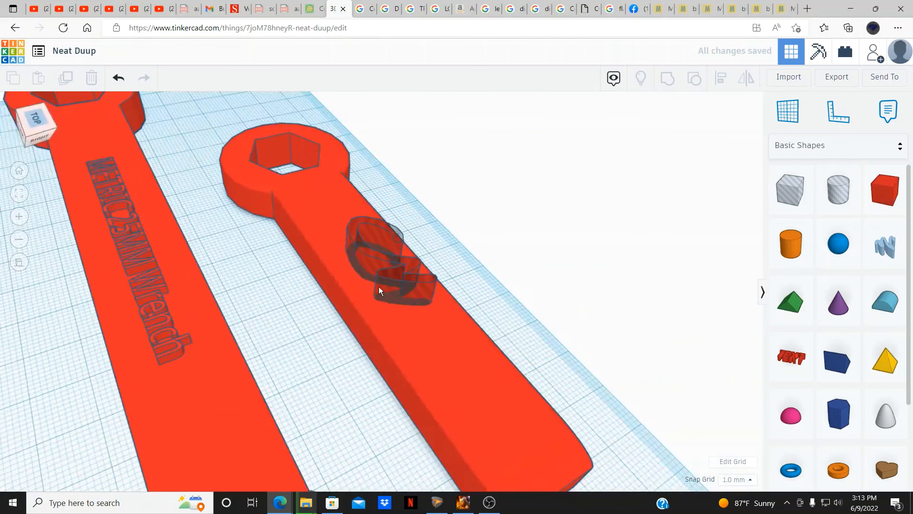
scroll(390, 291, "down", 5)
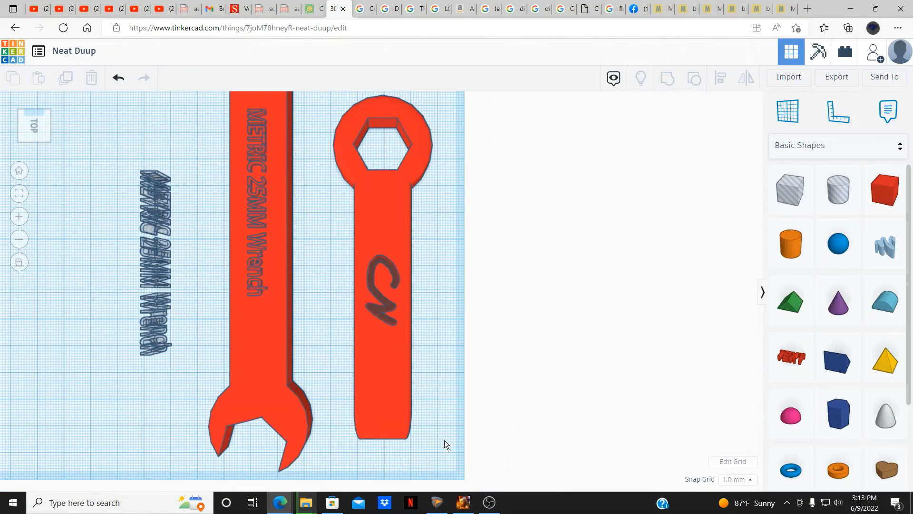
left_click_drag(328, 97, 447, 461)
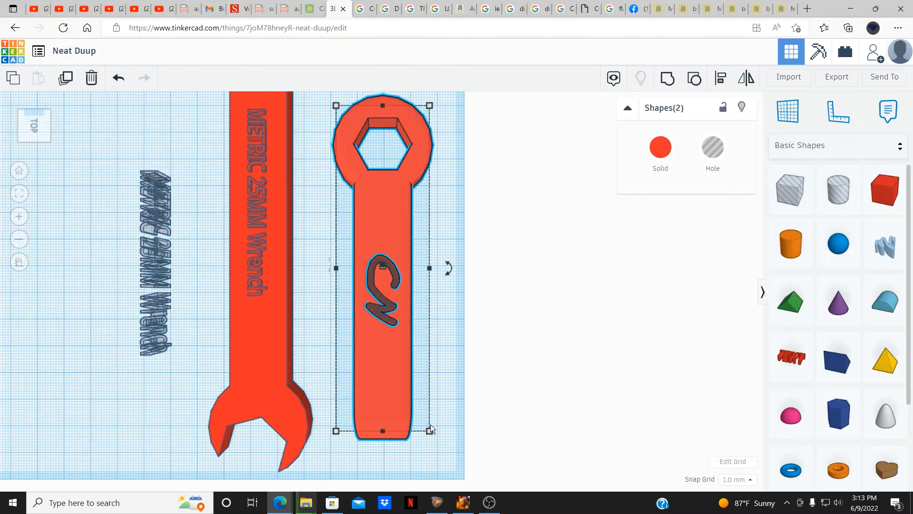
left_click(667, 79)
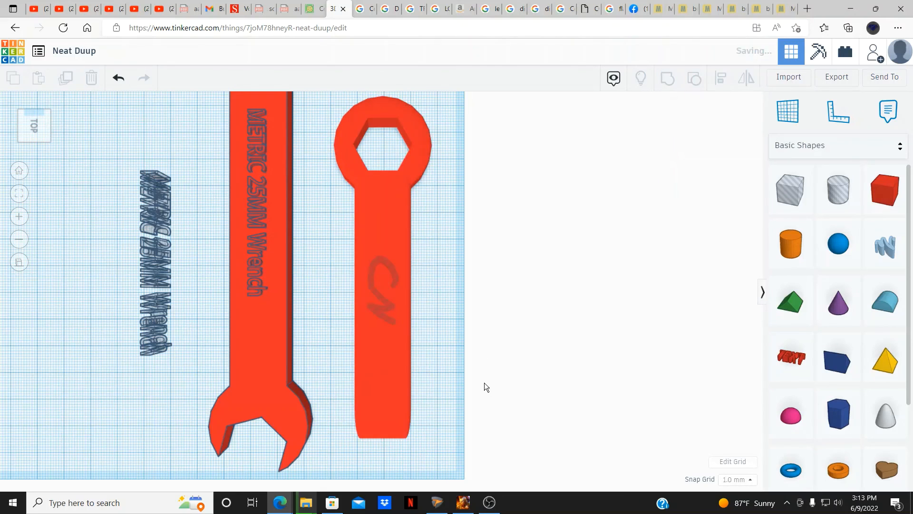
left_click(431, 368)
Step: Examine the engraved "CN" on the box-end wrench from several angles, ending with both wrenches in the home view
scroll(430, 368, "up", 1)
scroll(430, 367, "up", 3)
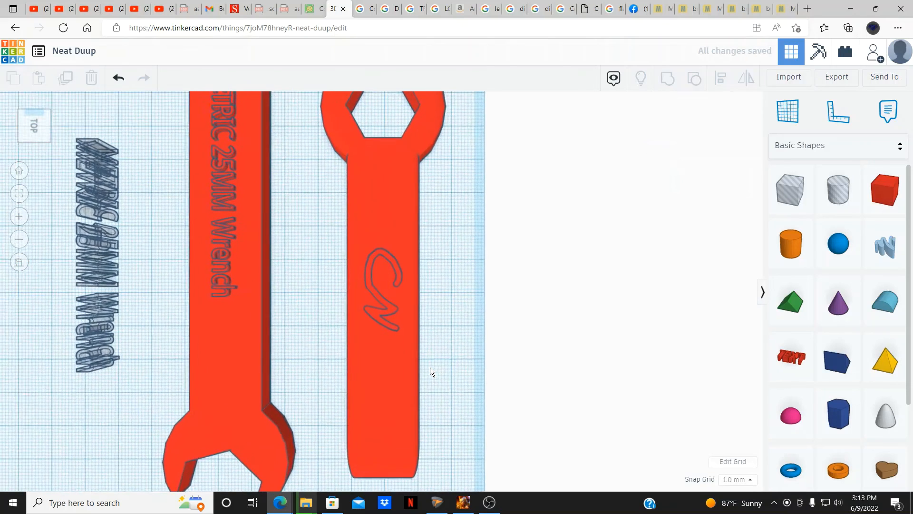
right_click_drag(421, 378, 446, 309)
right_click_drag(456, 302, 250, 197)
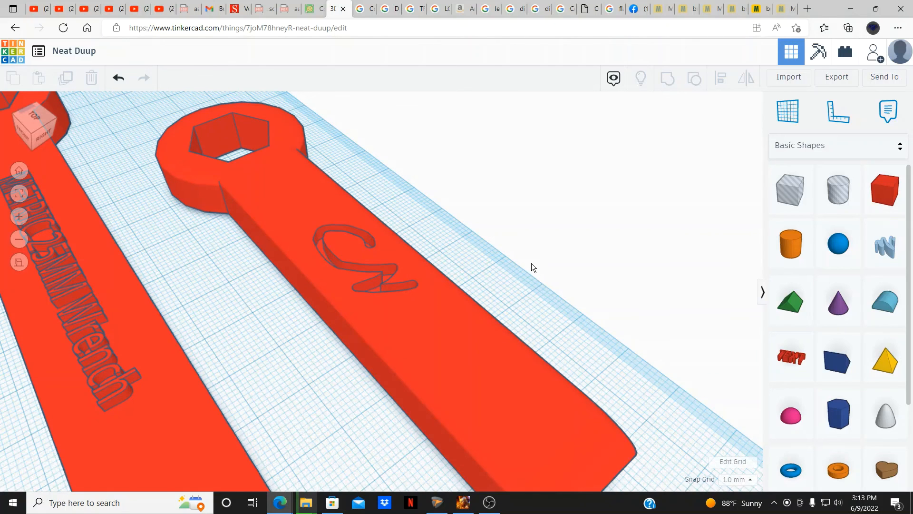
right_click_drag(458, 274, 550, 279)
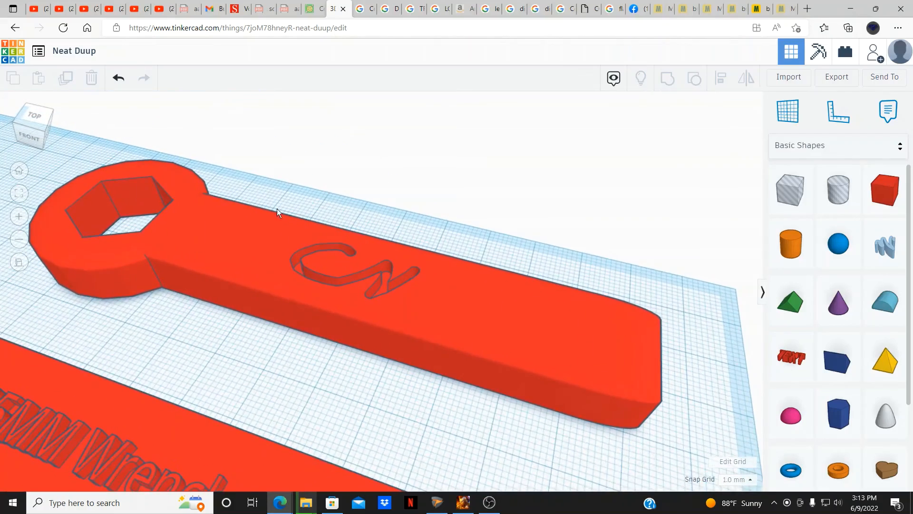
scroll(277, 209, "down", 2)
left_click(41, 131)
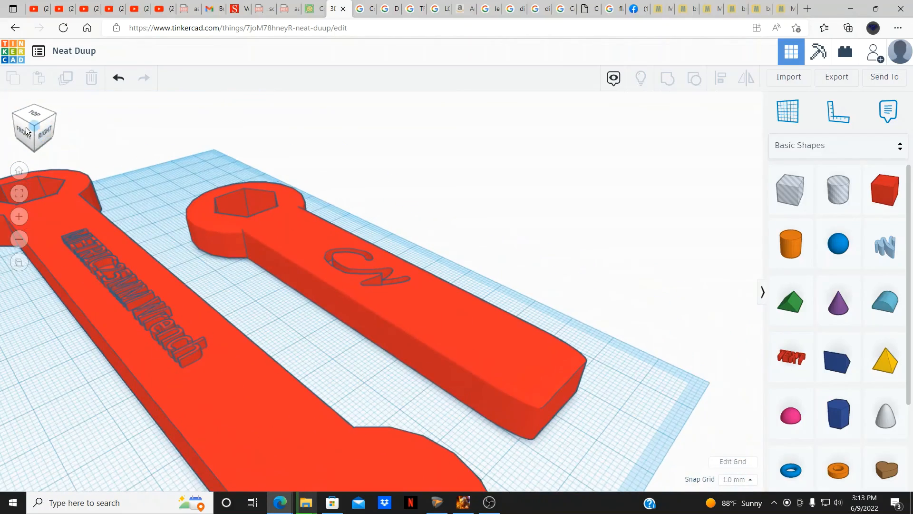
left_click(29, 123)
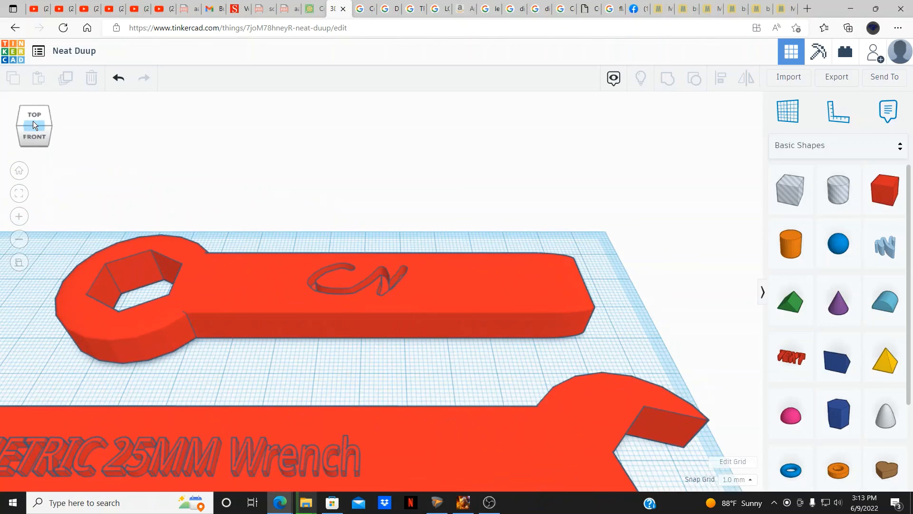
left_click(19, 170)
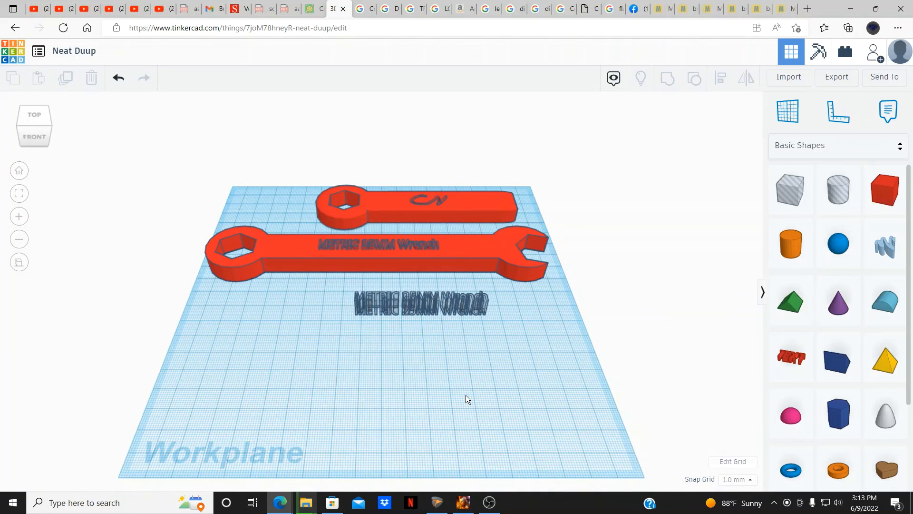